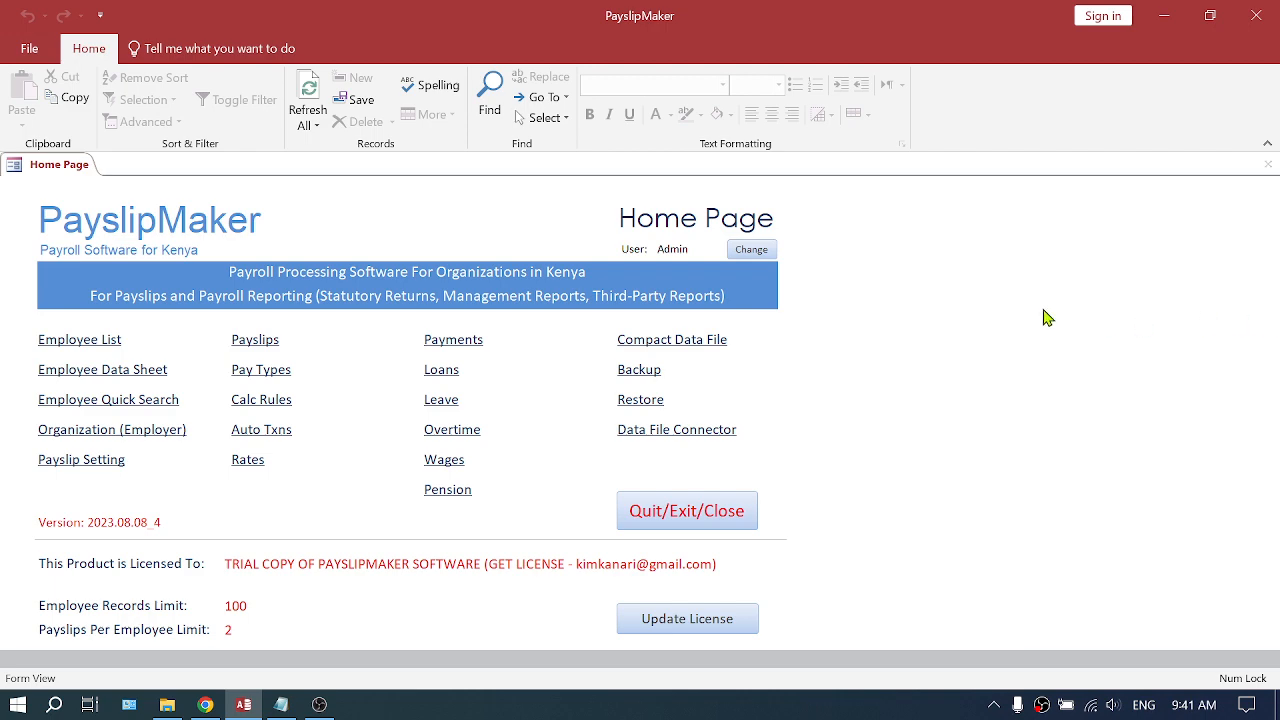
- Open the Payslips form and delete all payslip lines for August 2023
left_click(256, 342)
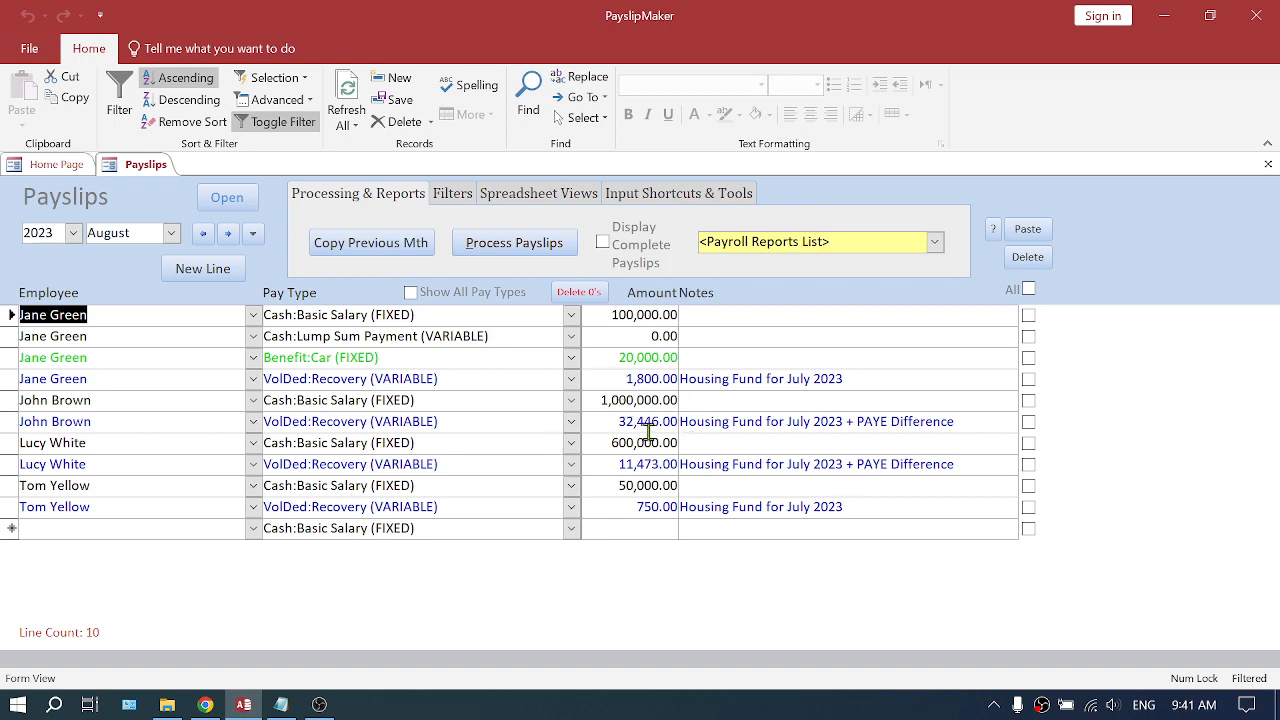
left_click_drag(613, 424, 700, 424)
left_click_drag(955, 421, 680, 421)
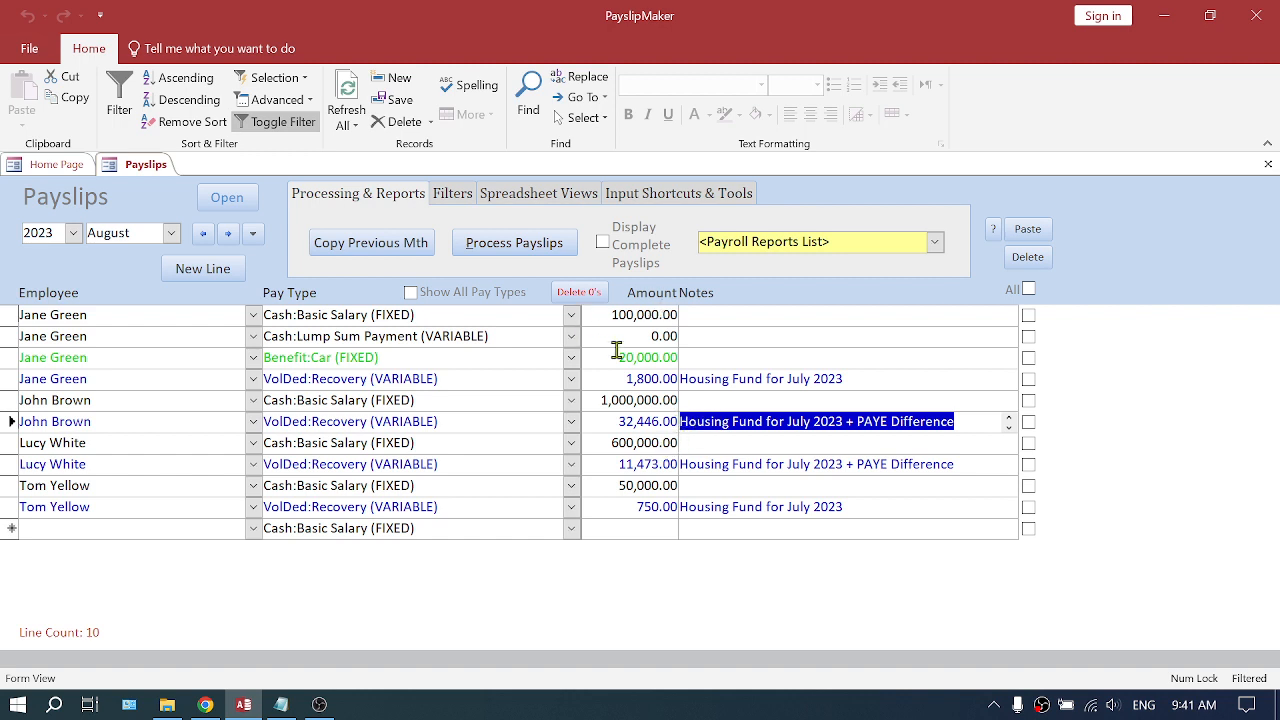
left_click(1029, 290)
left_click(1030, 260)
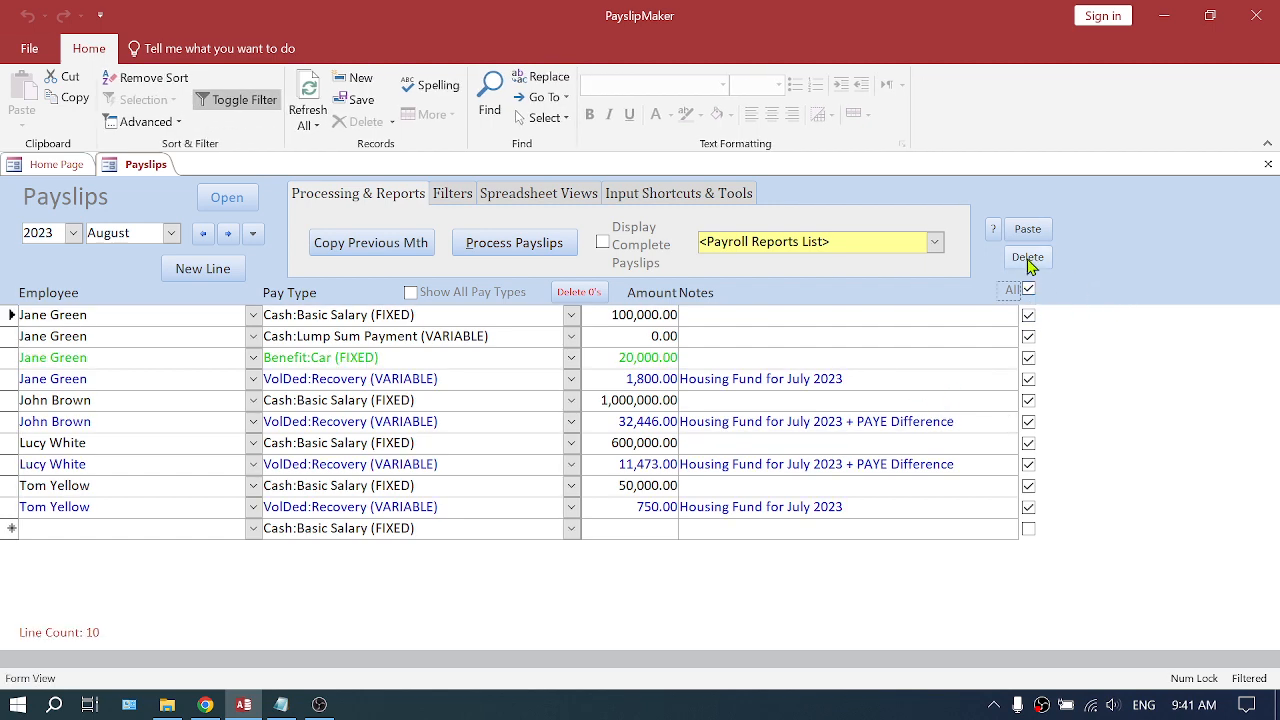
left_click(733, 428)
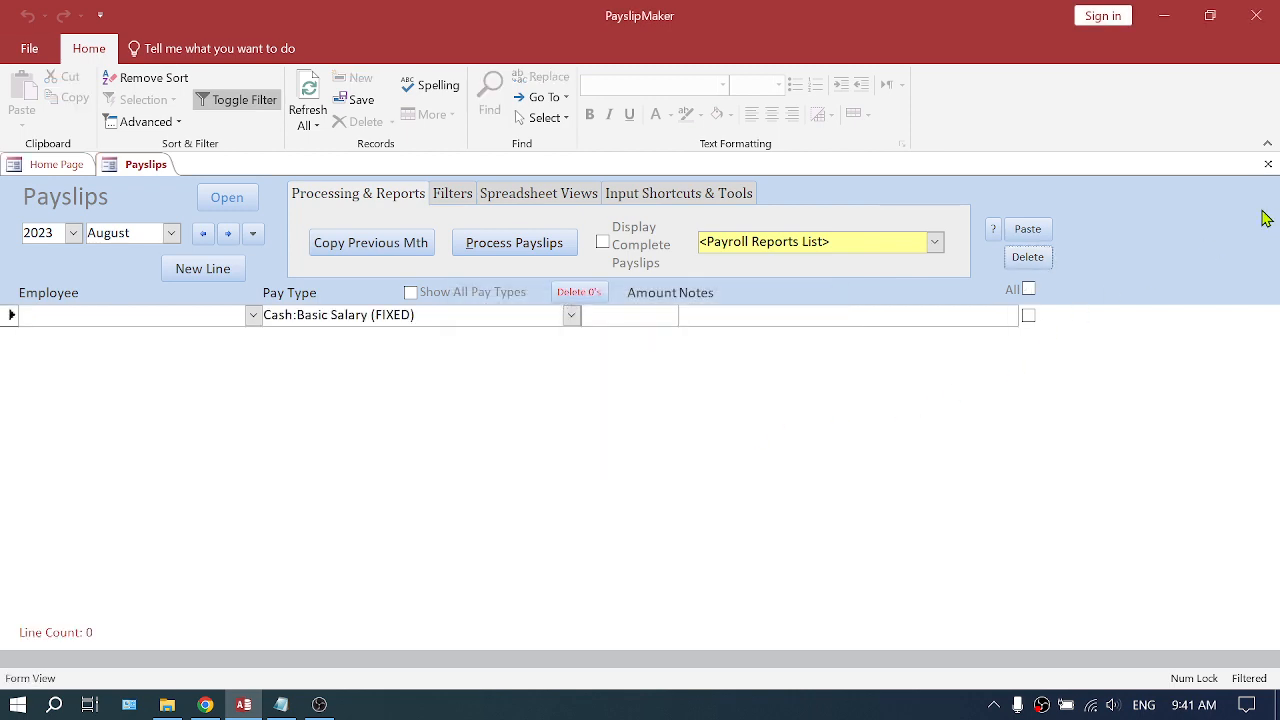
- Reopen the Payslips form and copy the previous month's payroll into August 2023
left_click(1268, 164)
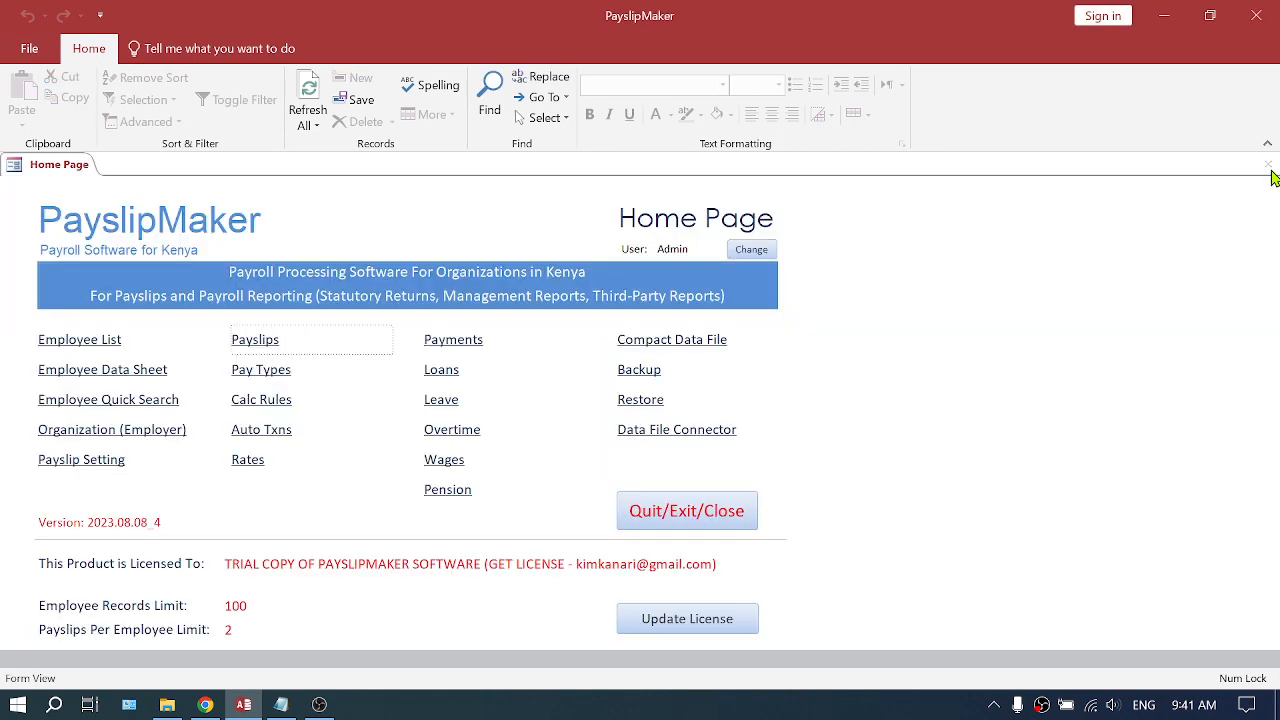
left_click(254, 344)
left_click(379, 246)
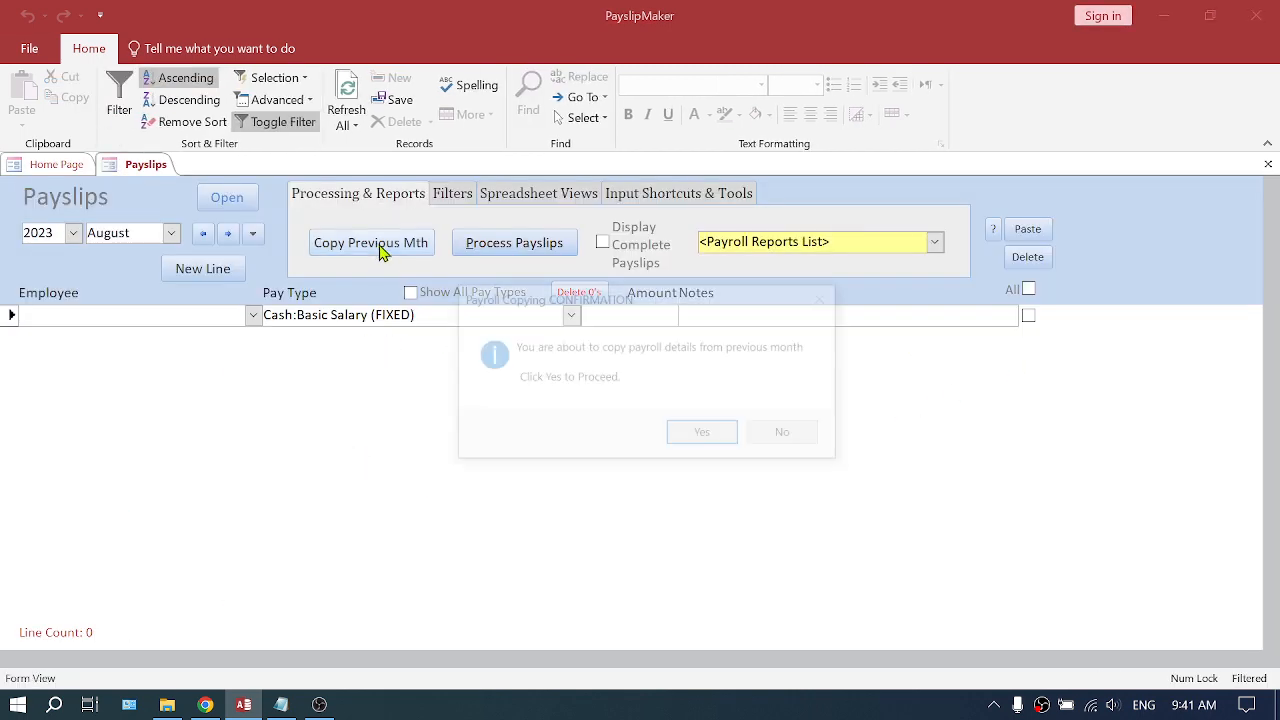
left_click(686, 437)
left_click(780, 443)
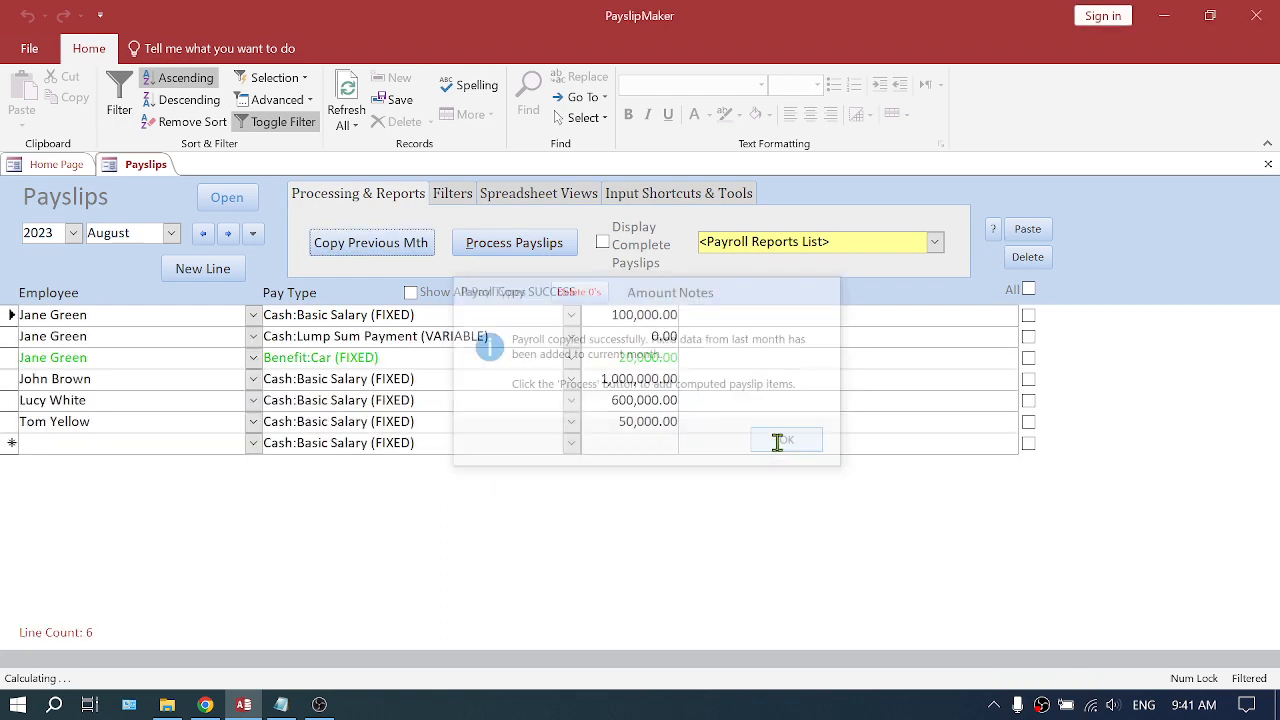
- Process the August 2023 payslips
left_click(527, 249)
left_click(714, 442)
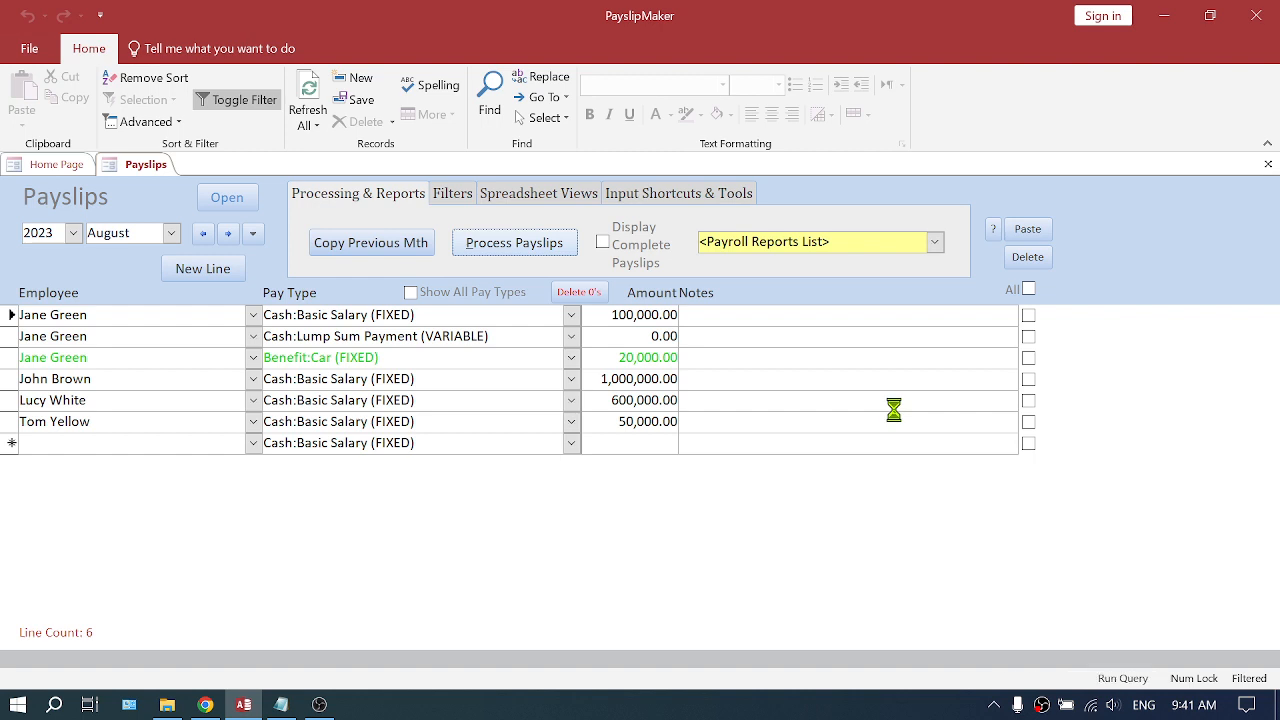
left_click(806, 445)
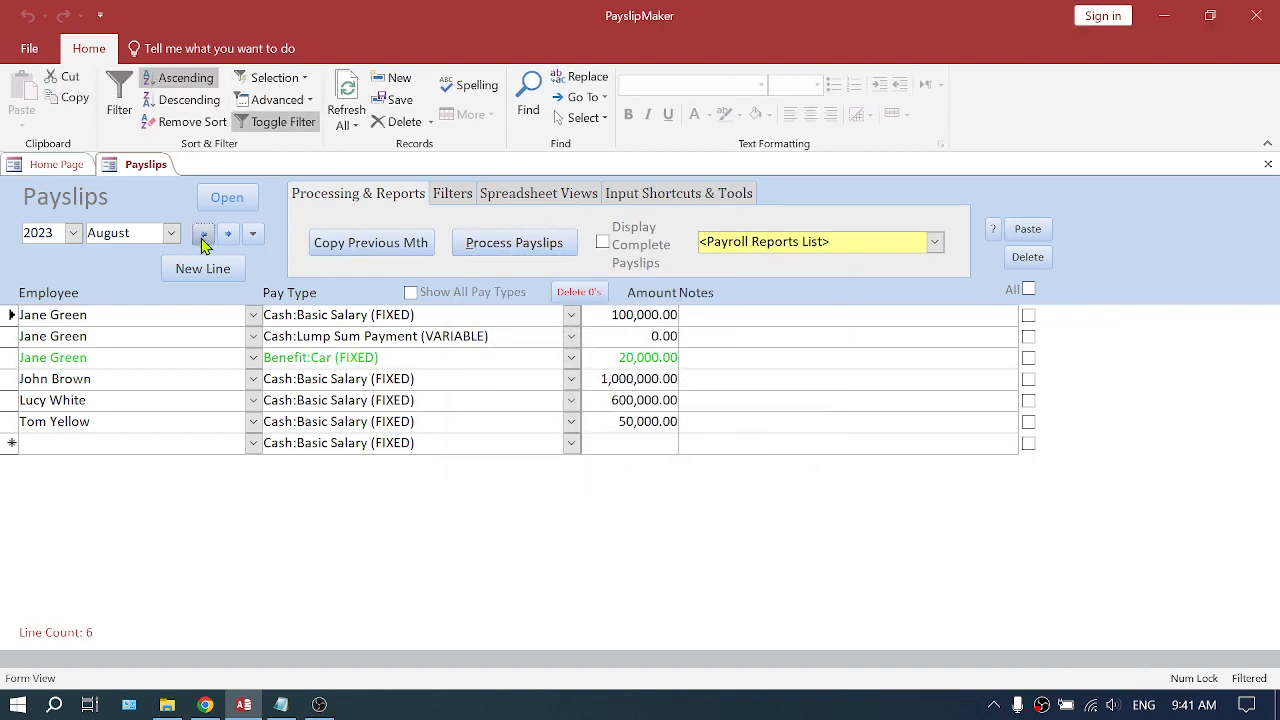
- Switch the payslip period to July 2023 and open the Housing Fund Levy report
left_click(203, 233)
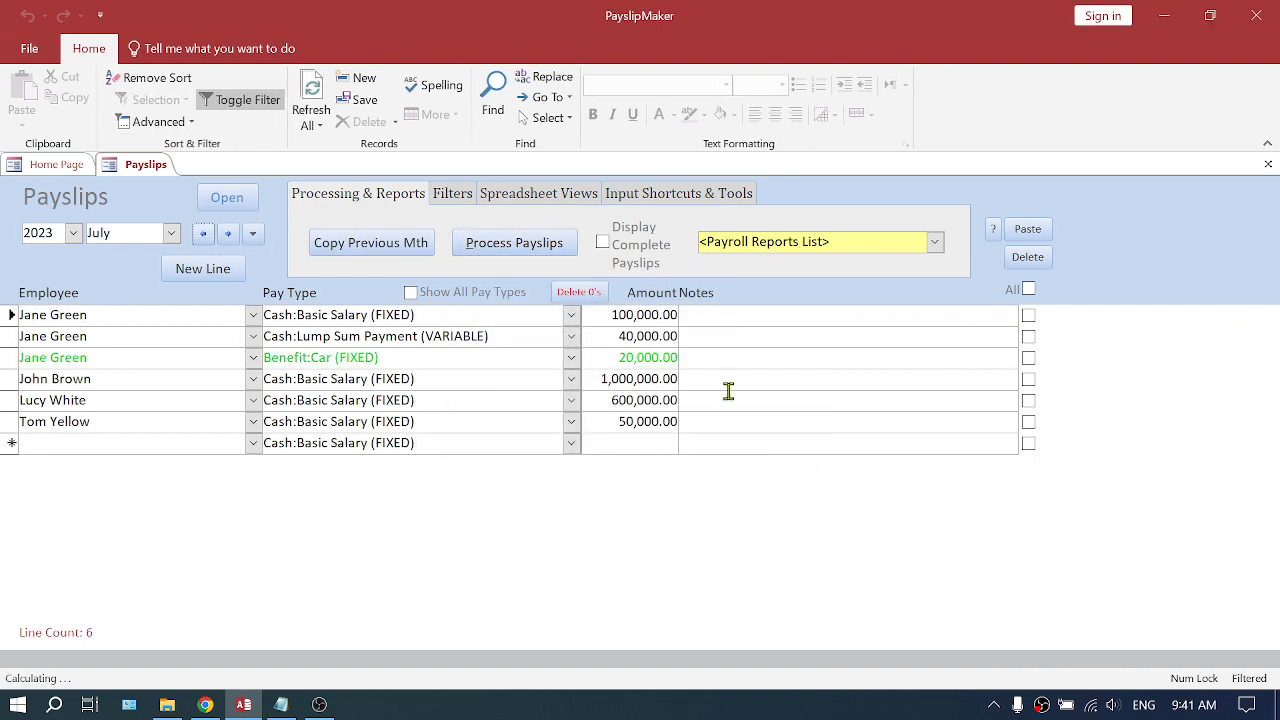
left_click(228, 233)
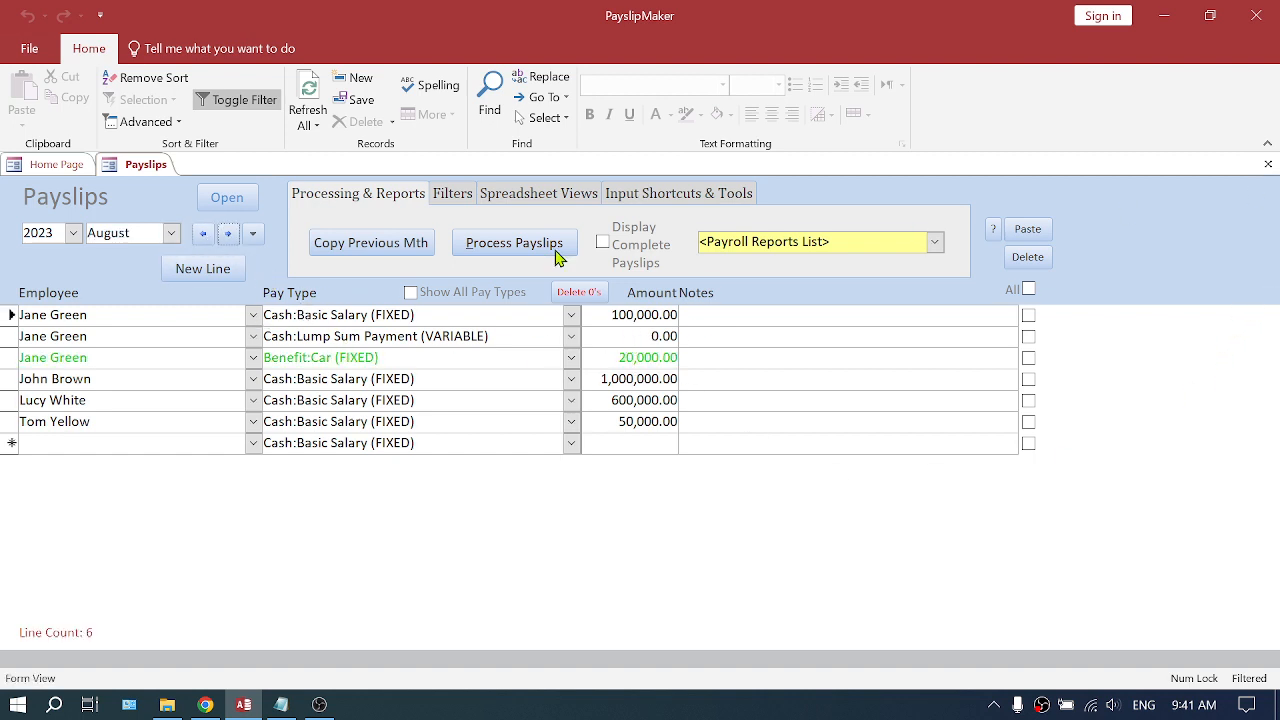
left_click(205, 234)
left_click(935, 242)
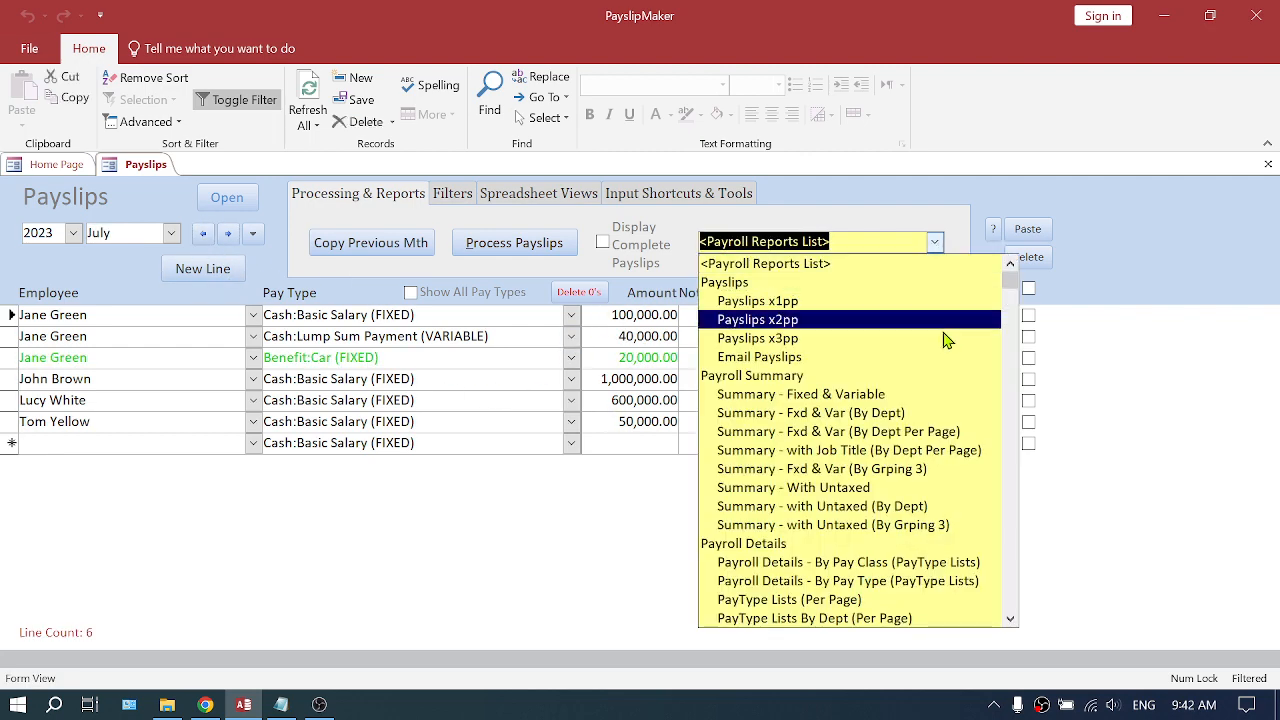
scroll(883, 497, "down", 1)
scroll(883, 497, "down", 7)
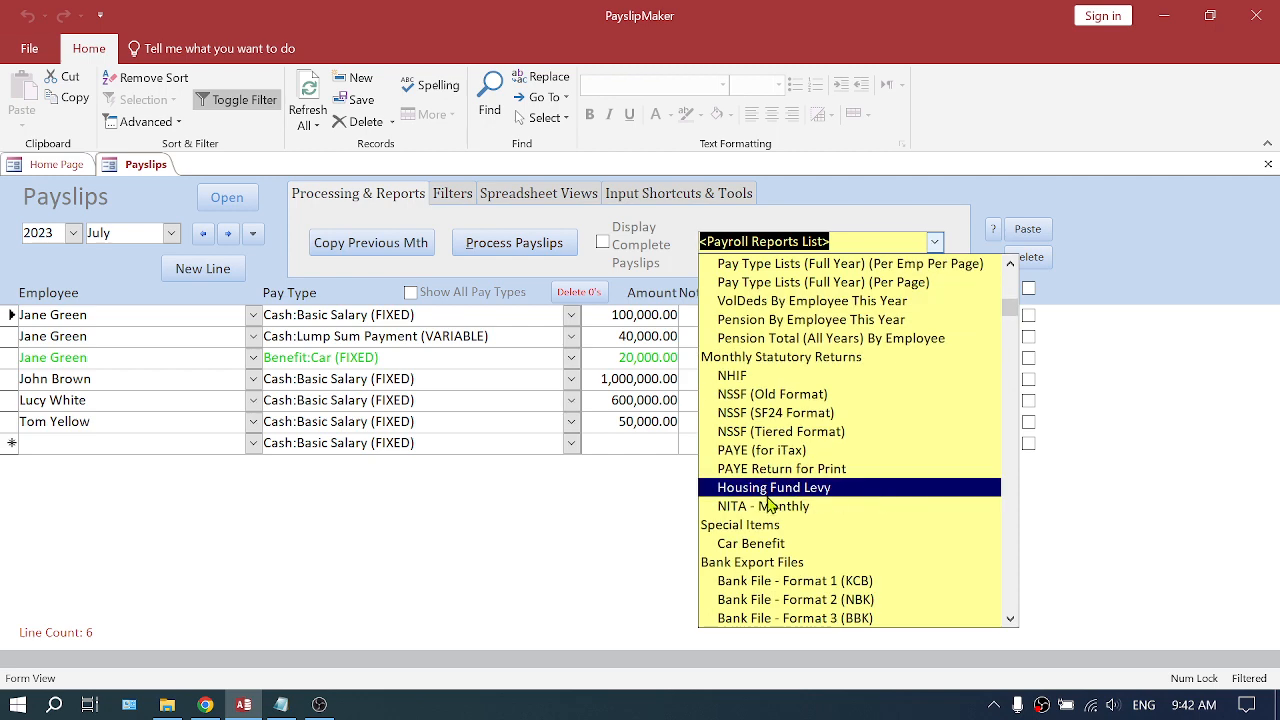
left_click(788, 489)
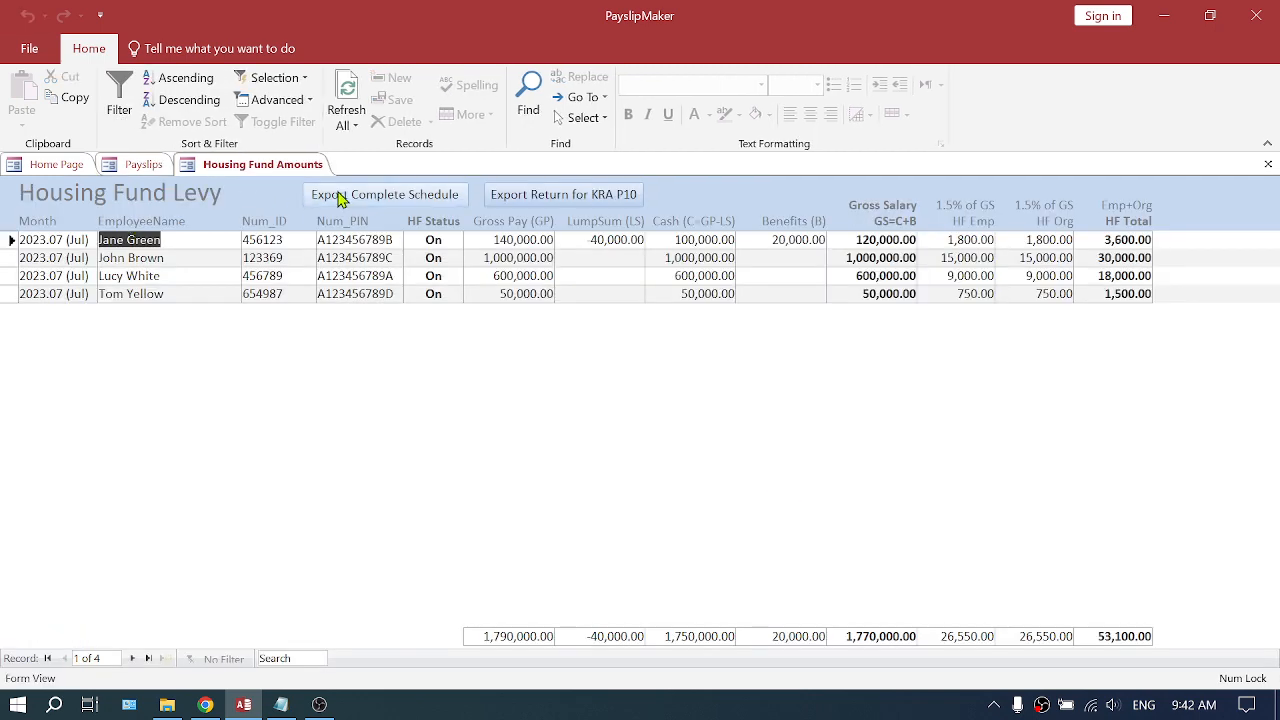
- Export the complete Housing Fund schedule as an Excel Workbook (*.xlsx)
left_click(393, 203)
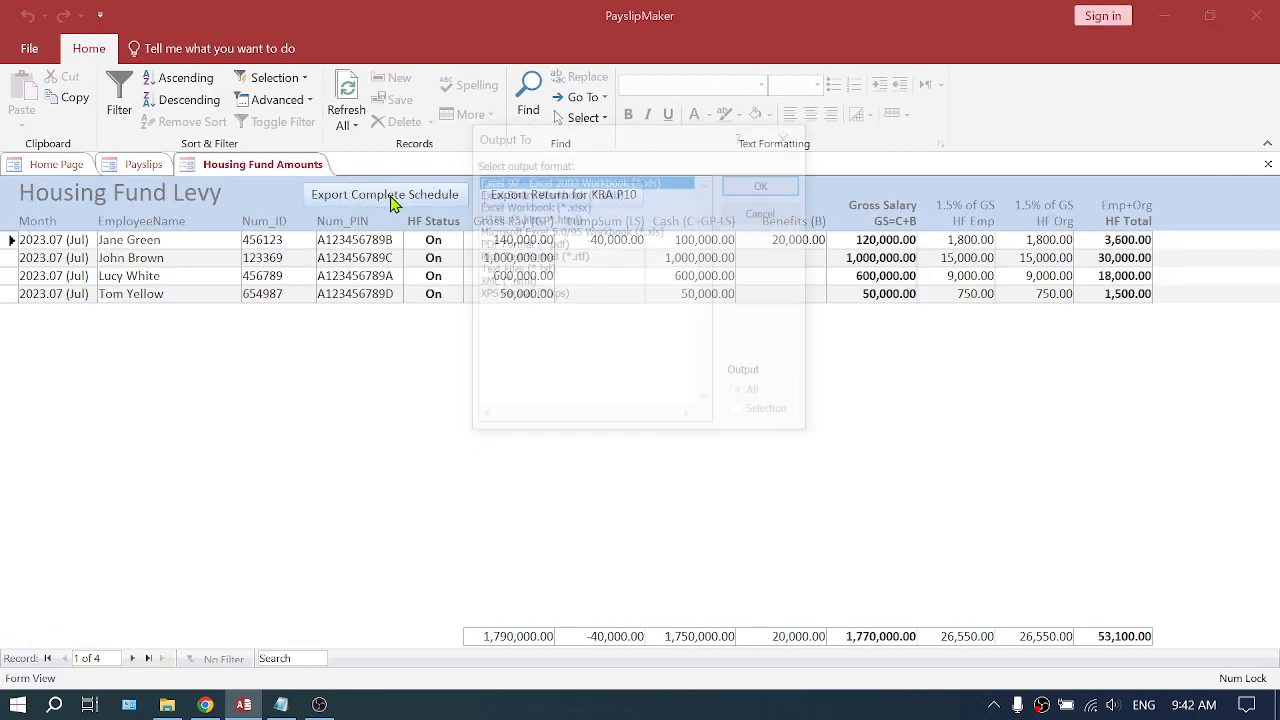
left_click(578, 206)
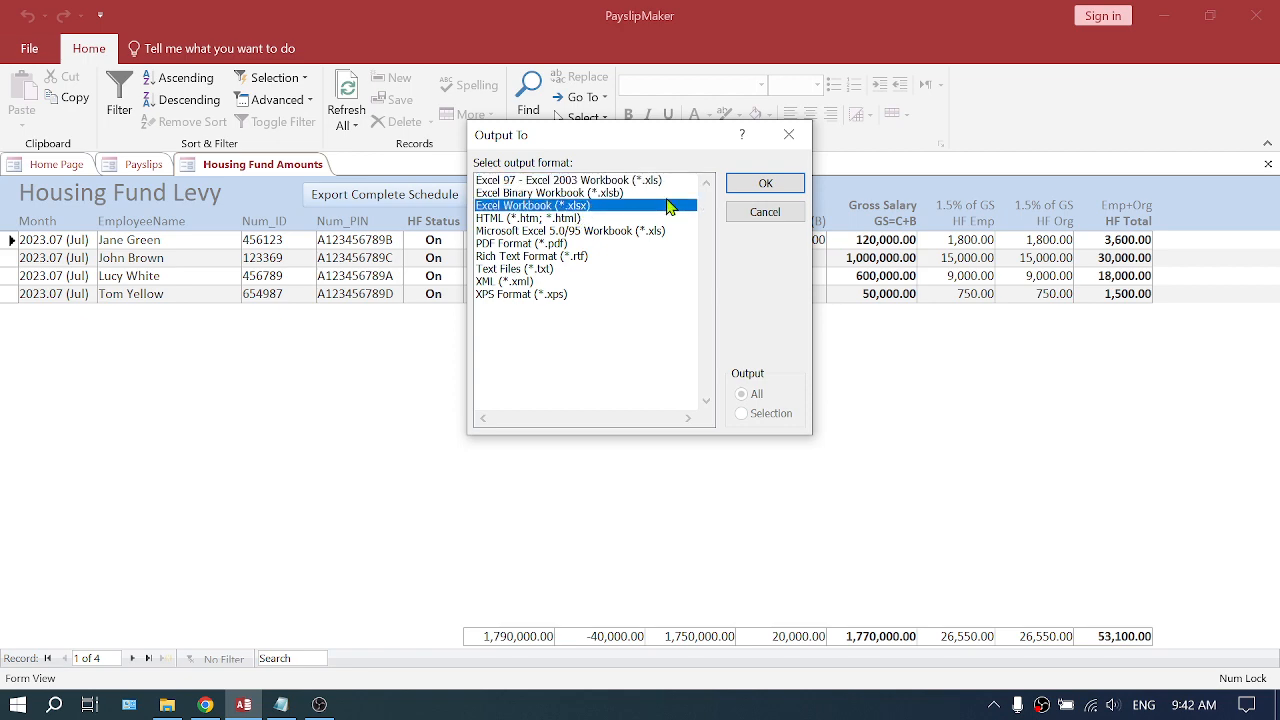
left_click(765, 185)
left_click(476, 474)
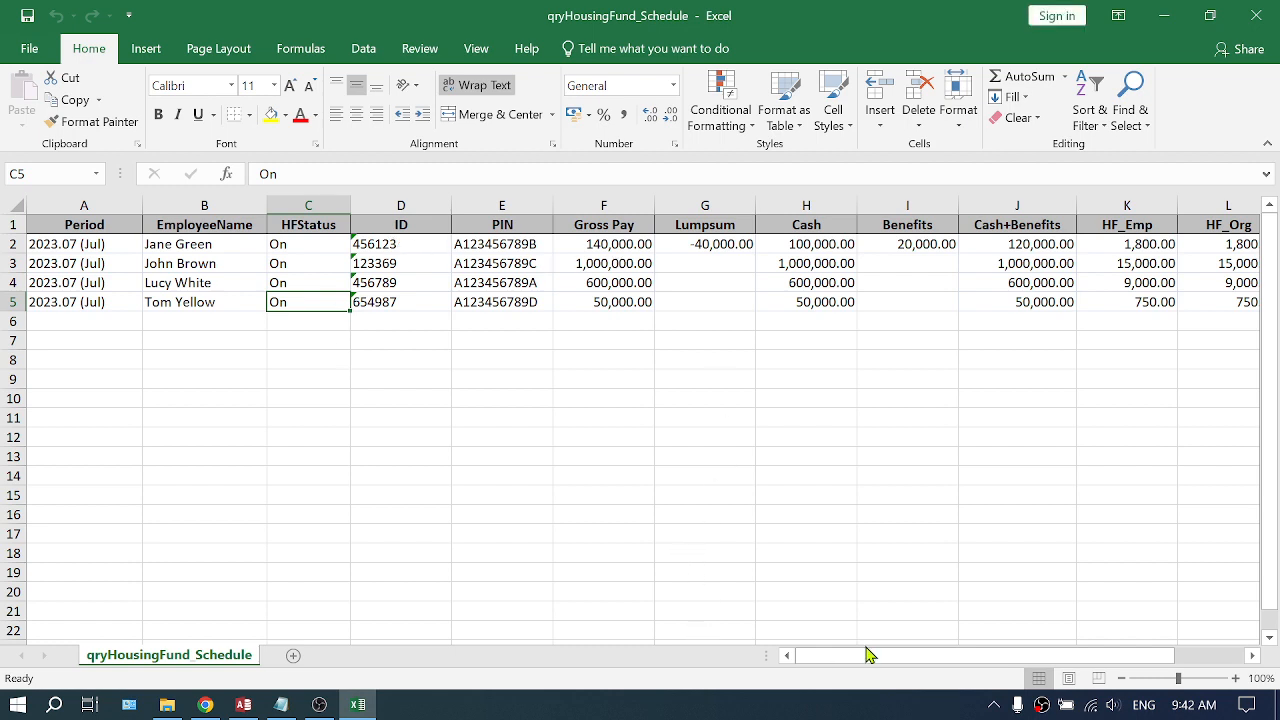
- Delete the HF_Org and HF_Total (Emp+Org) columns from the exported sheet
left_click_drag(868, 654, 966, 658)
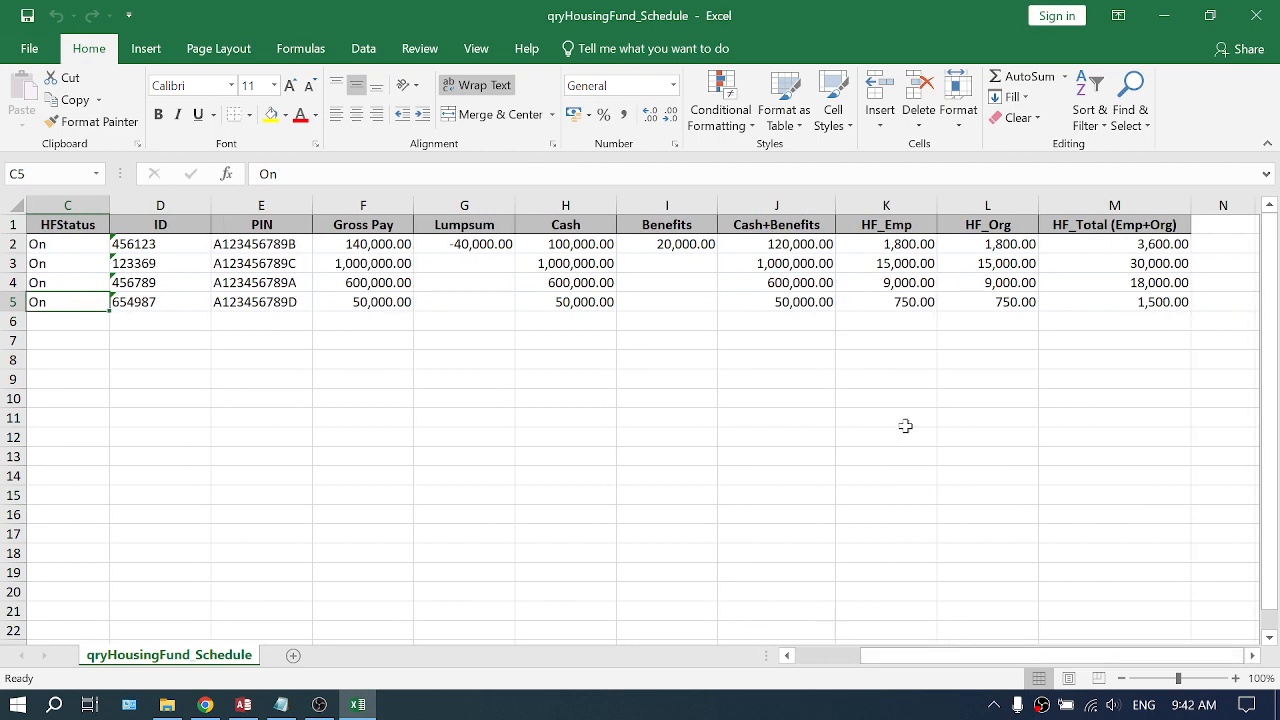
left_click(886, 205)
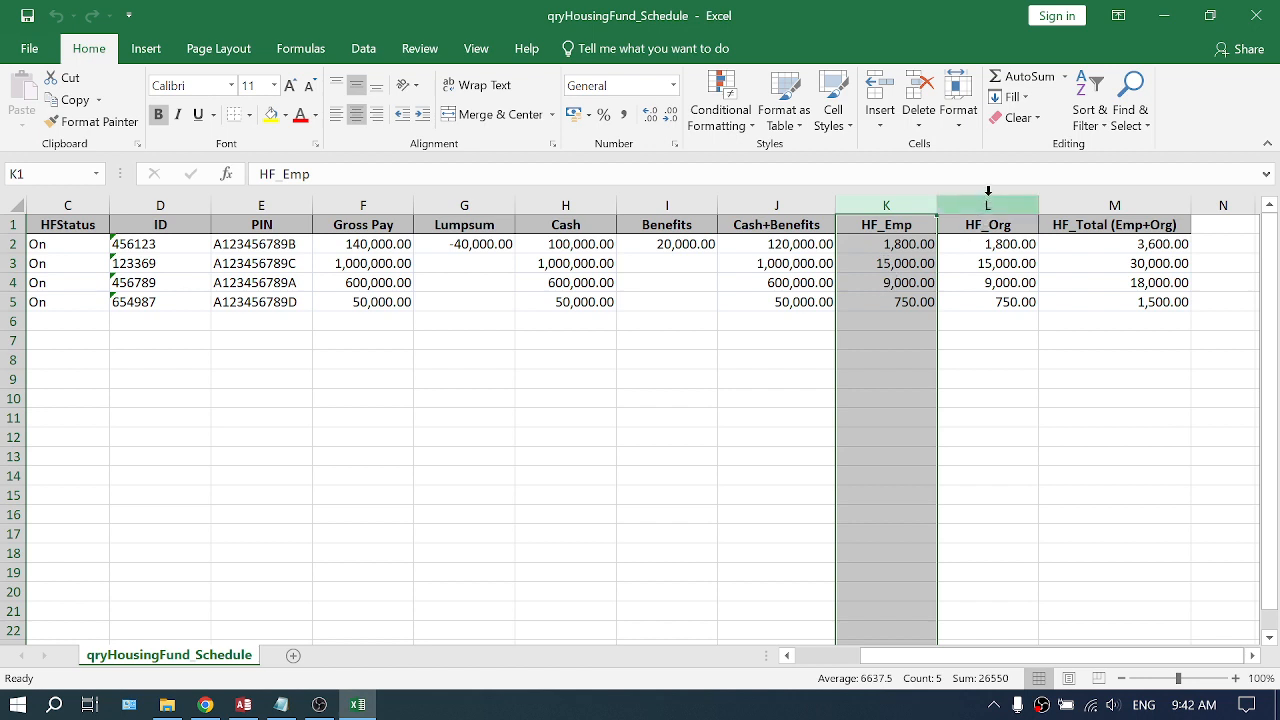
left_click_drag(987, 203, 1087, 199)
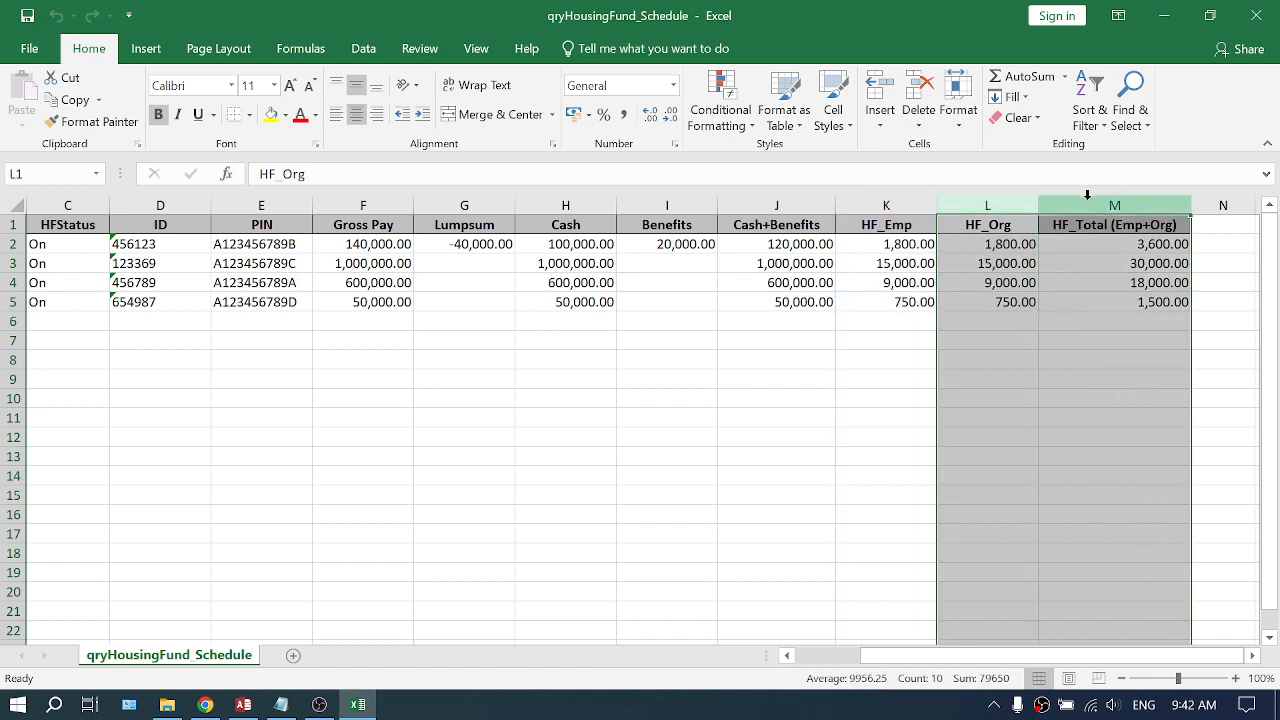
right_click(1088, 205)
left_click(1173, 376)
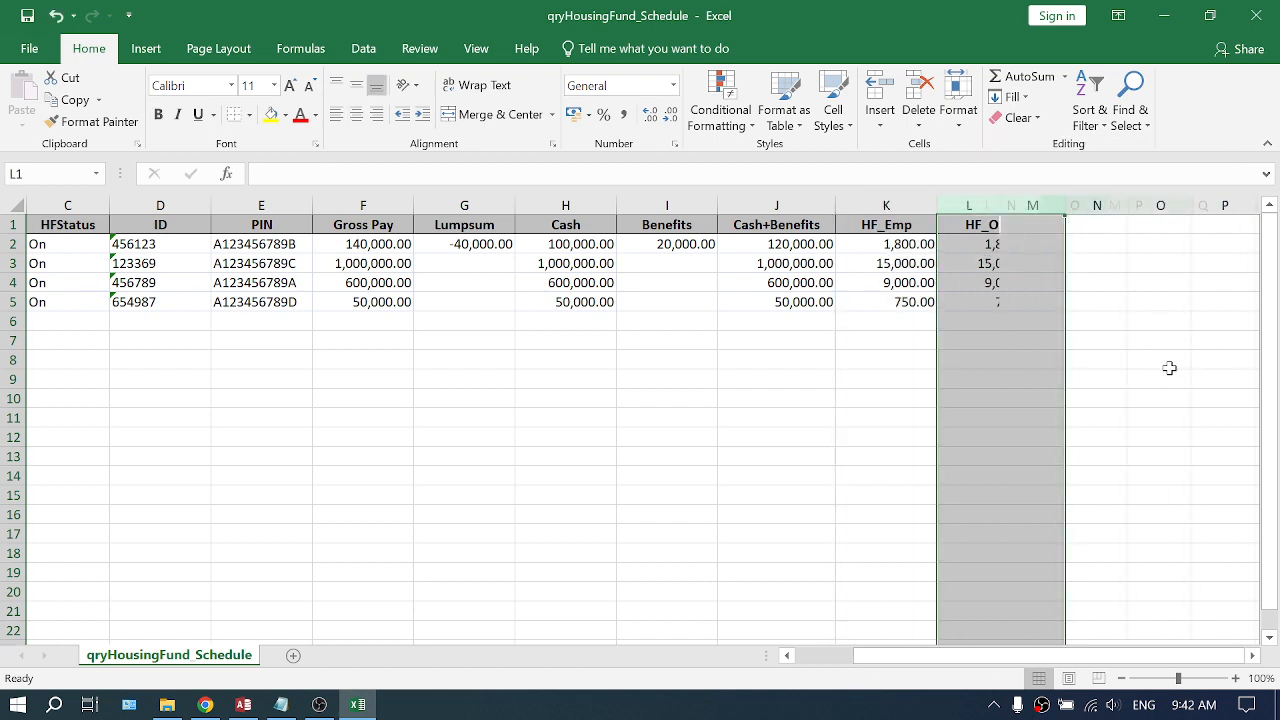
- Delete the columns from HFStatus through Cash+Benefits
left_click(800, 203)
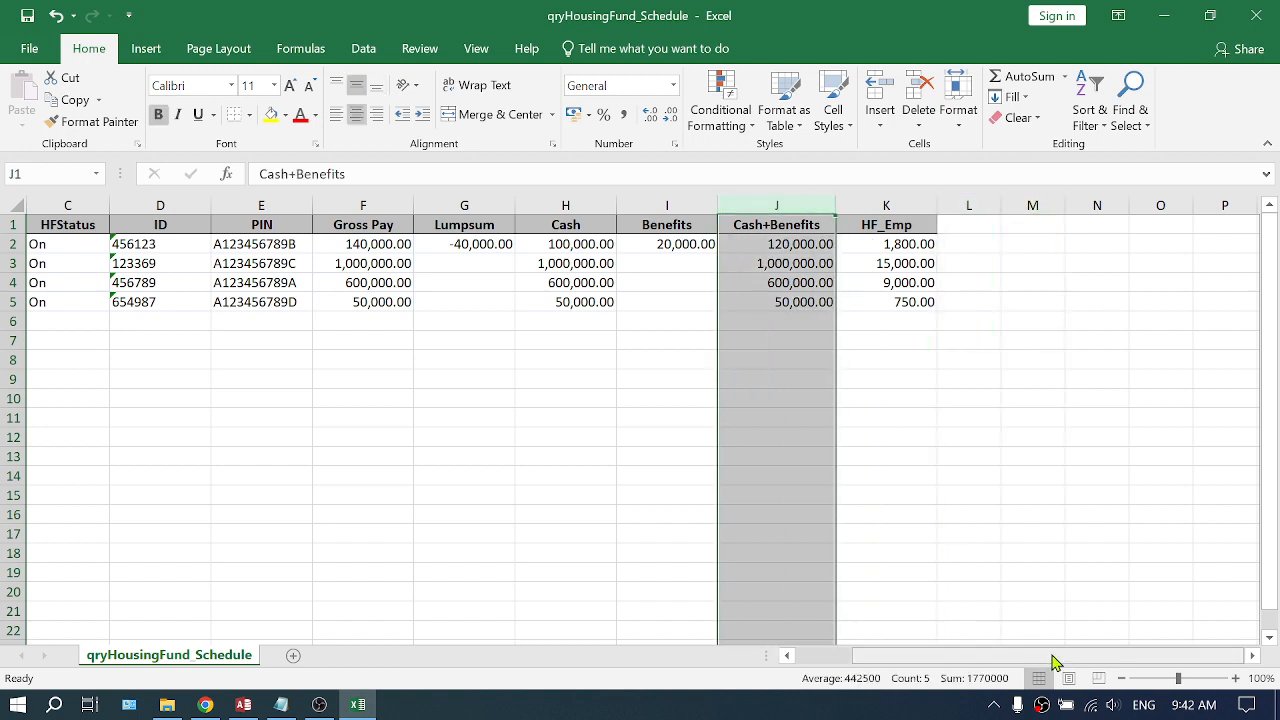
left_click_drag(1051, 656, 830, 658)
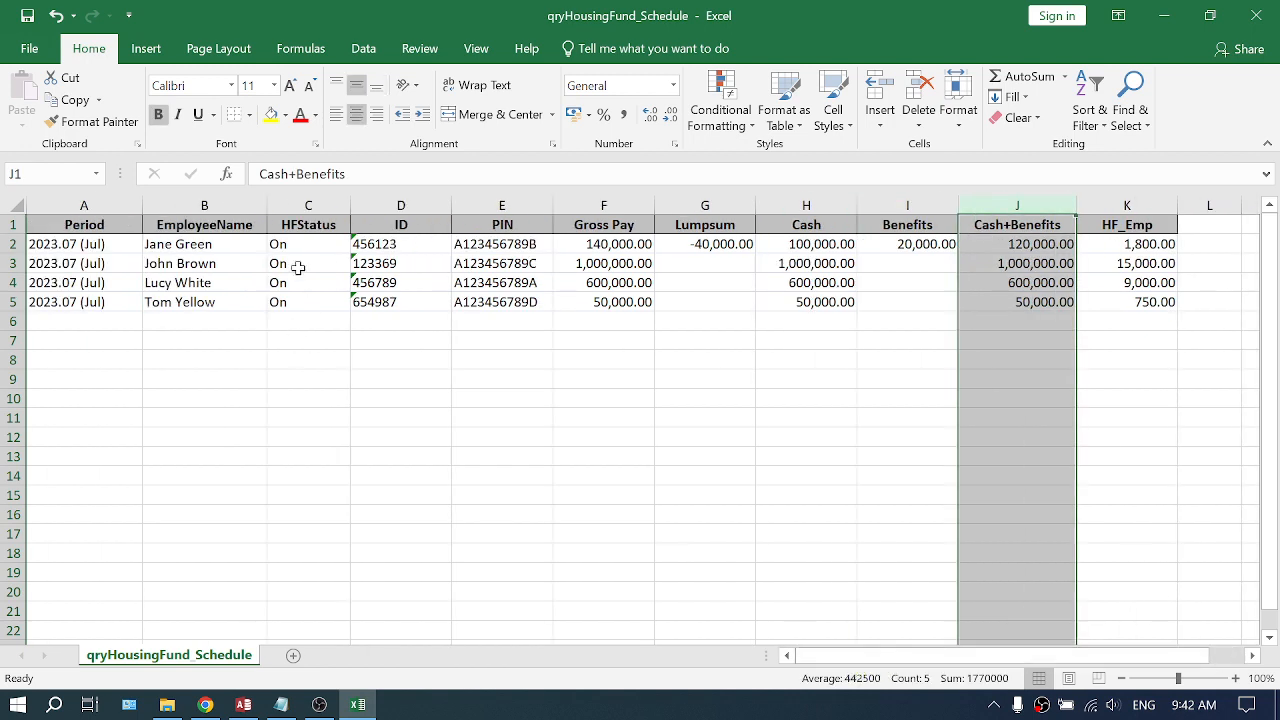
left_click(307, 203, "shift")
right_click(307, 203)
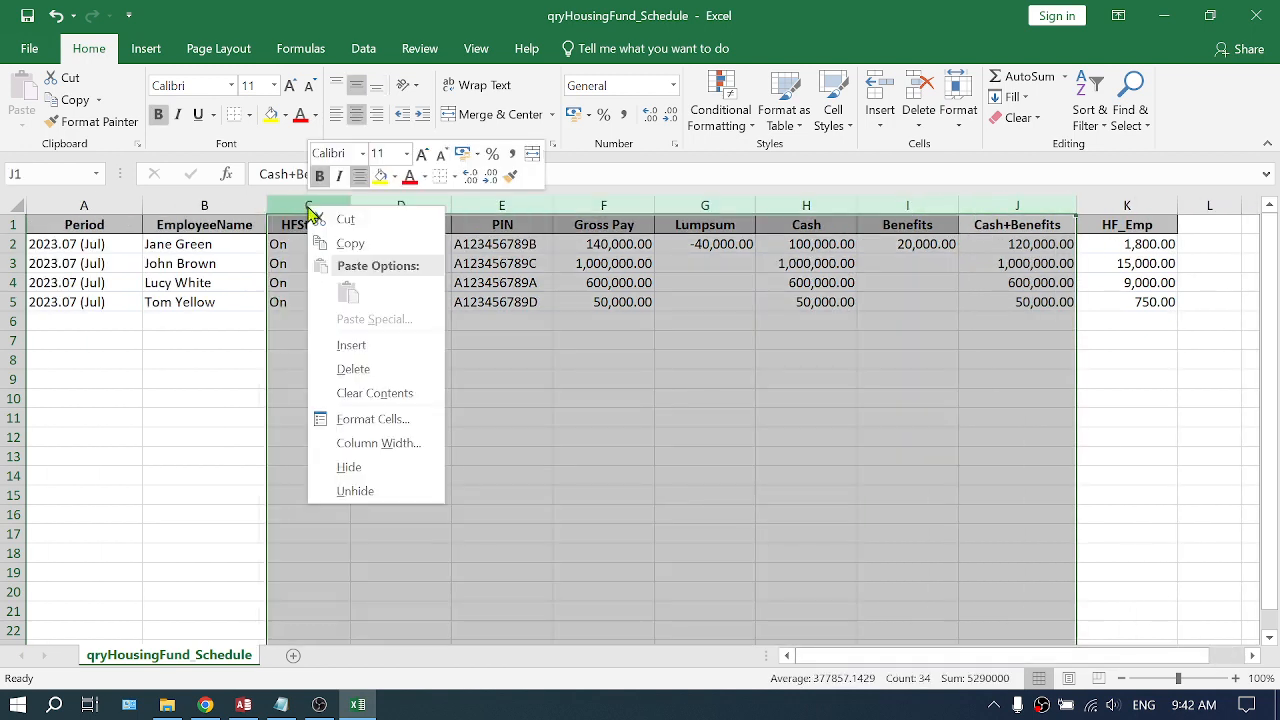
left_click(353, 369)
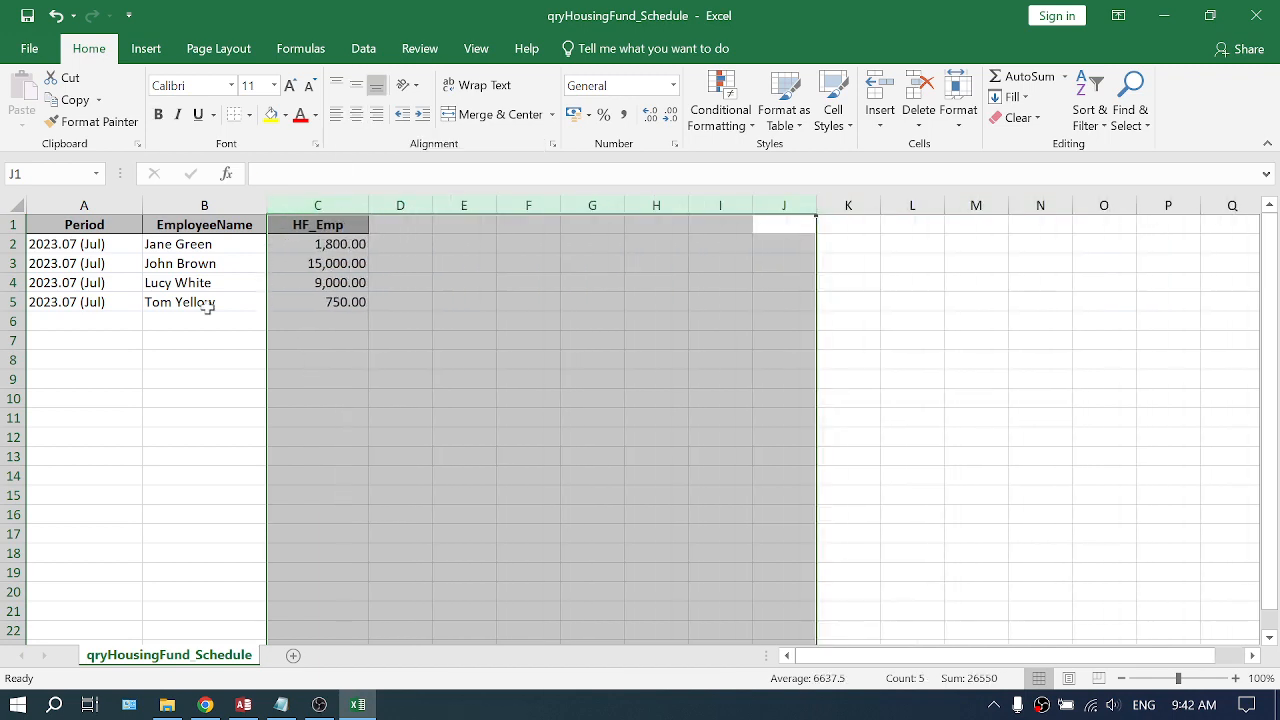
- Delete the Period column, leaving only employee names and HF_Emp amounts
left_click(98, 204)
right_click(104, 207)
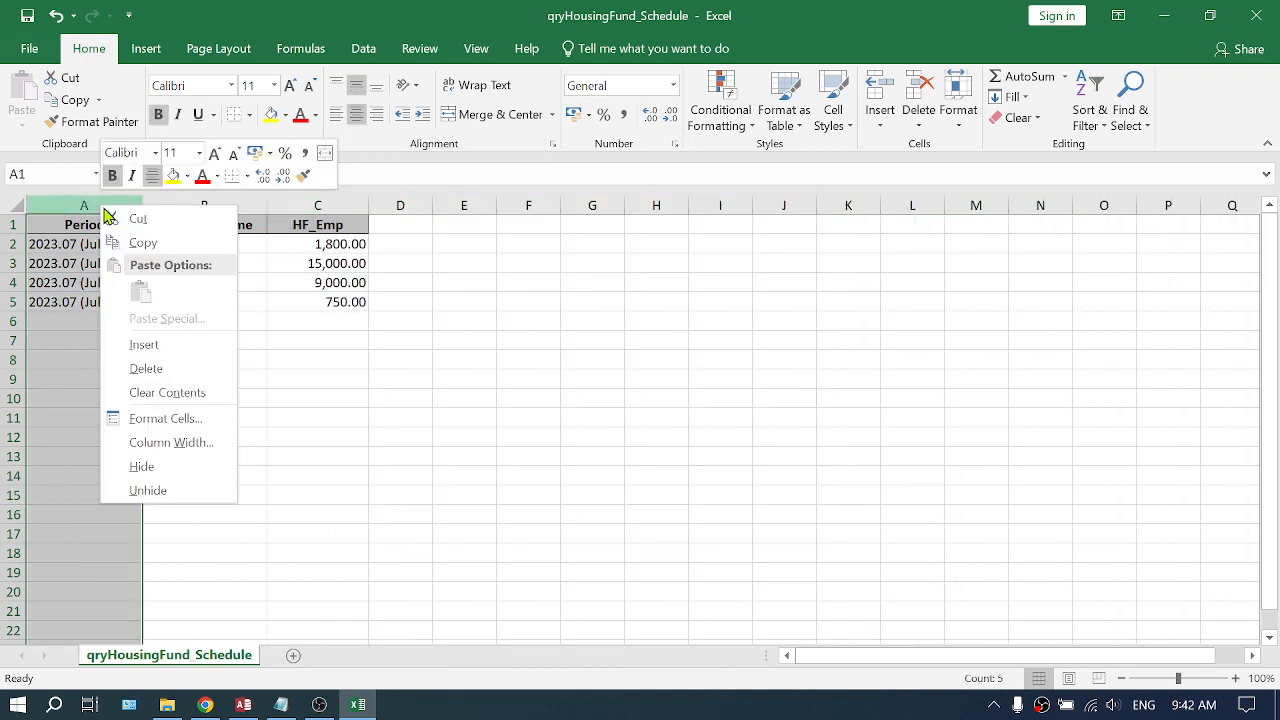
left_click(174, 368)
left_click(226, 375)
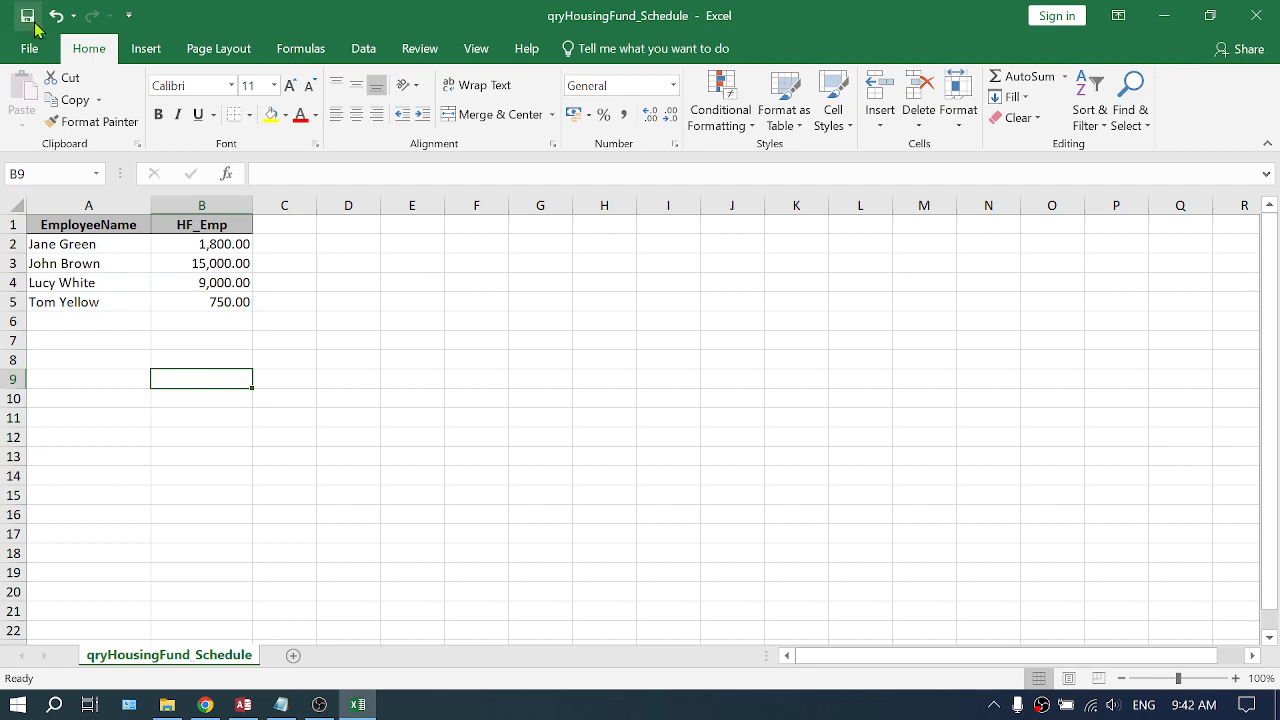
- Return to PayslipMaker and close the Housing Fund Levy report
key("alt+Tab")
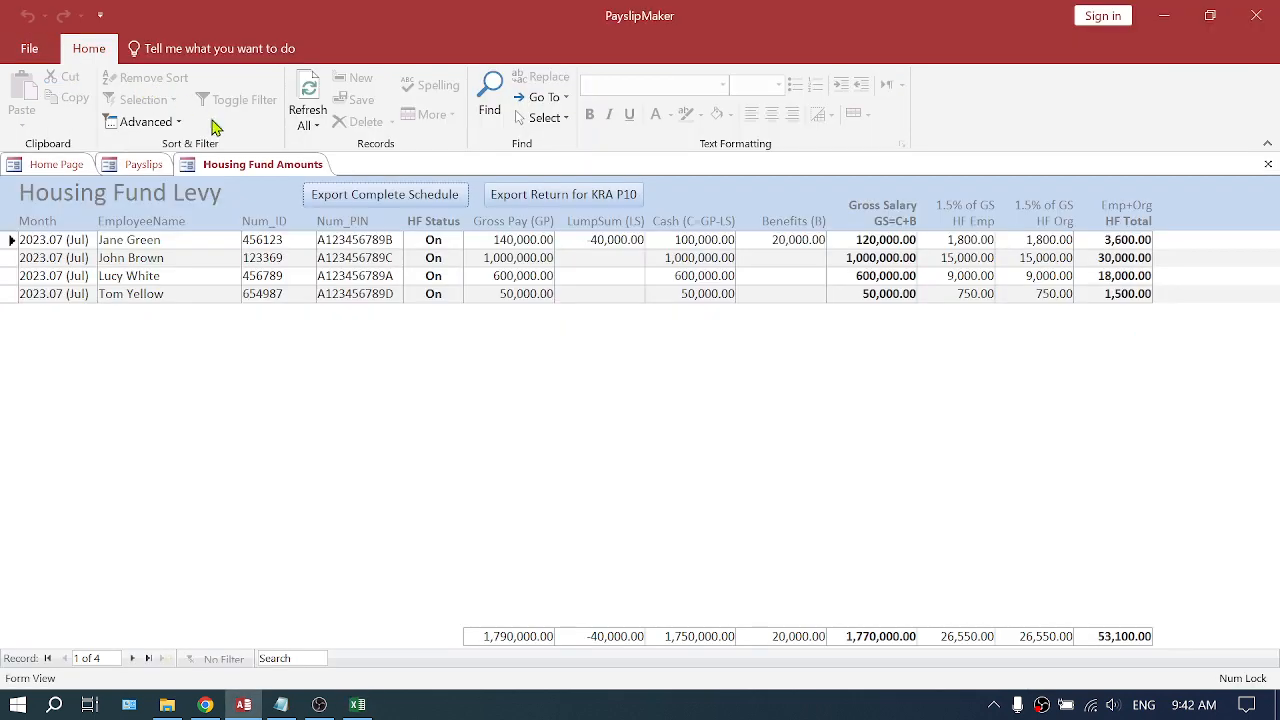
left_click(1268, 164)
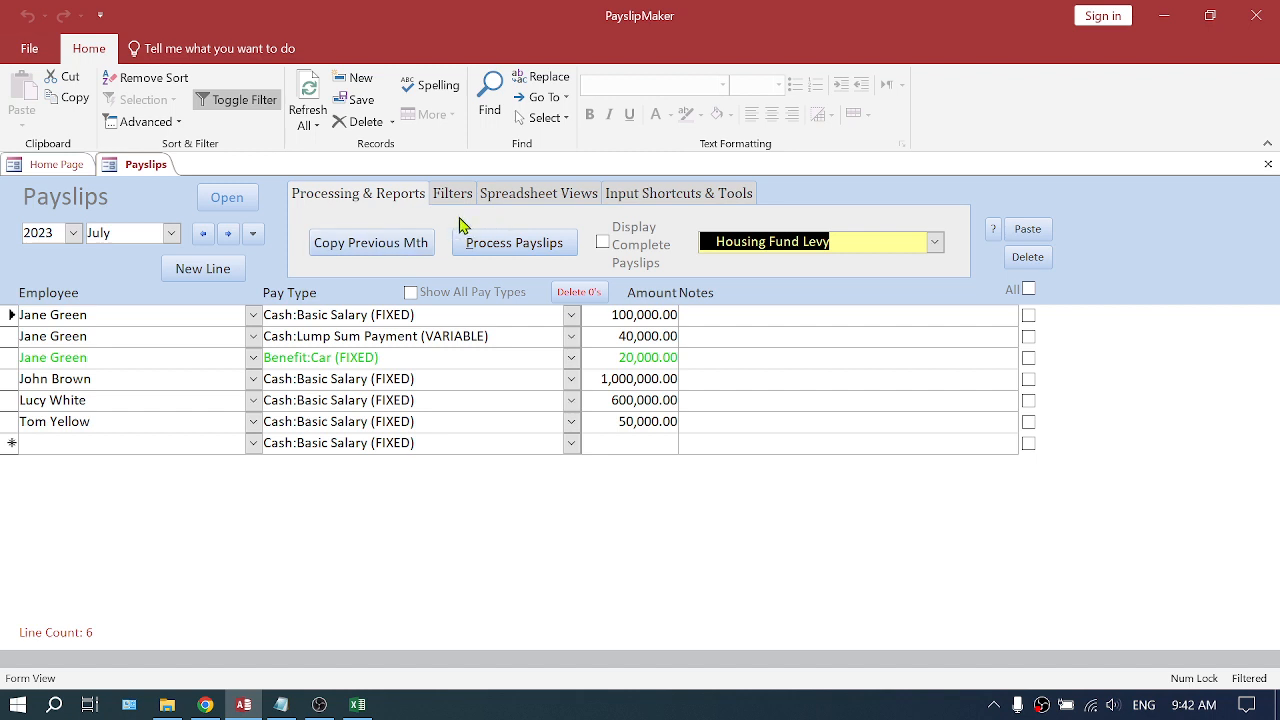
- View the Payroll Summary spreadsheet report for July 2023 and close it
left_click(549, 195)
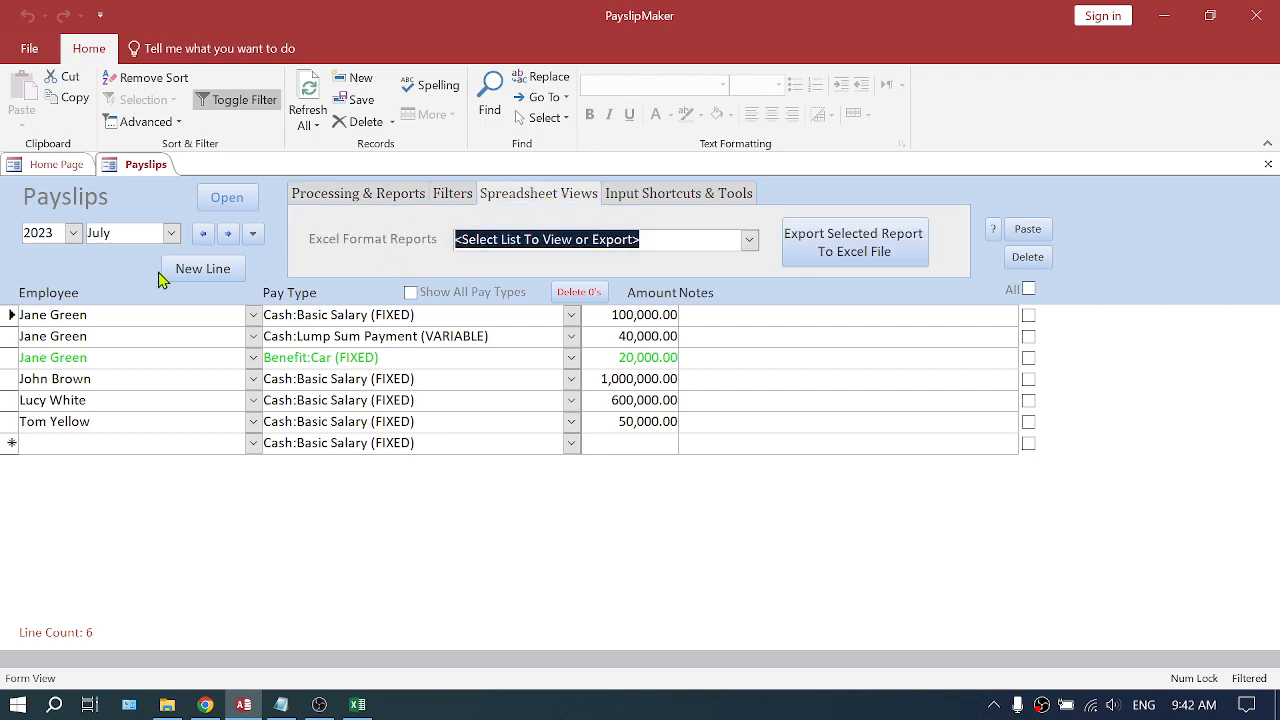
left_click(126, 232)
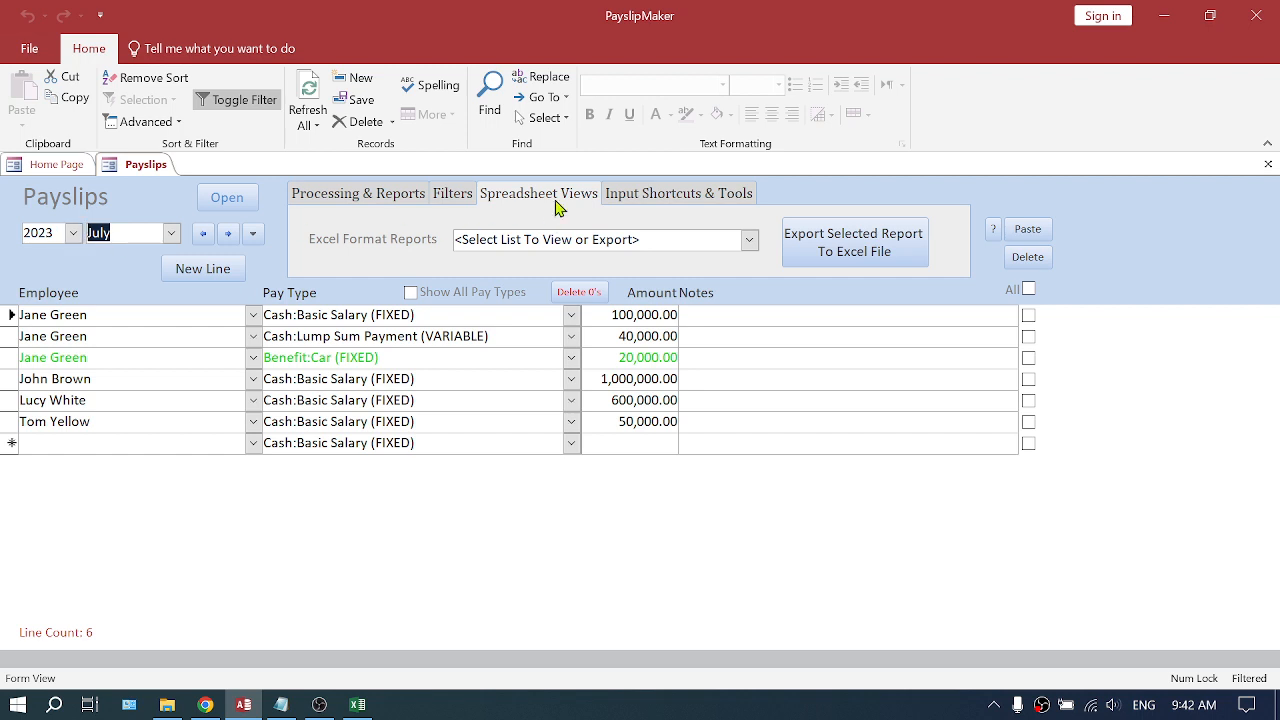
left_click(749, 240)
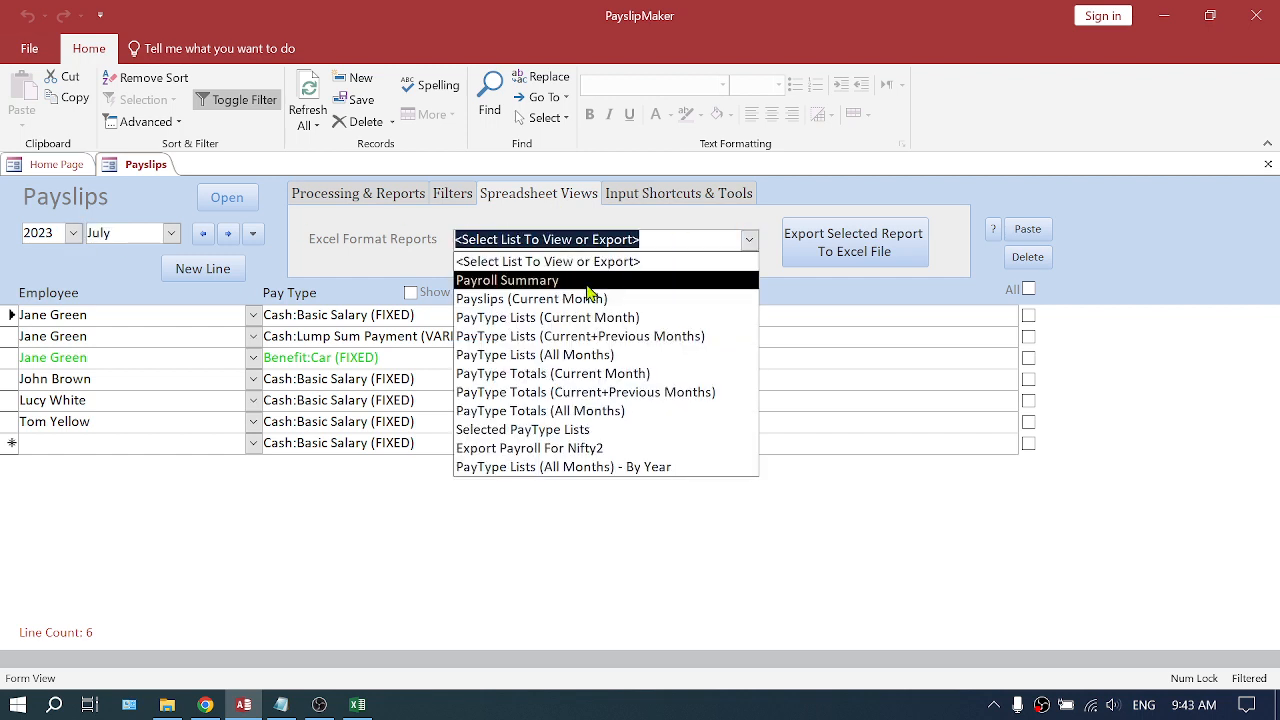
left_click(516, 284)
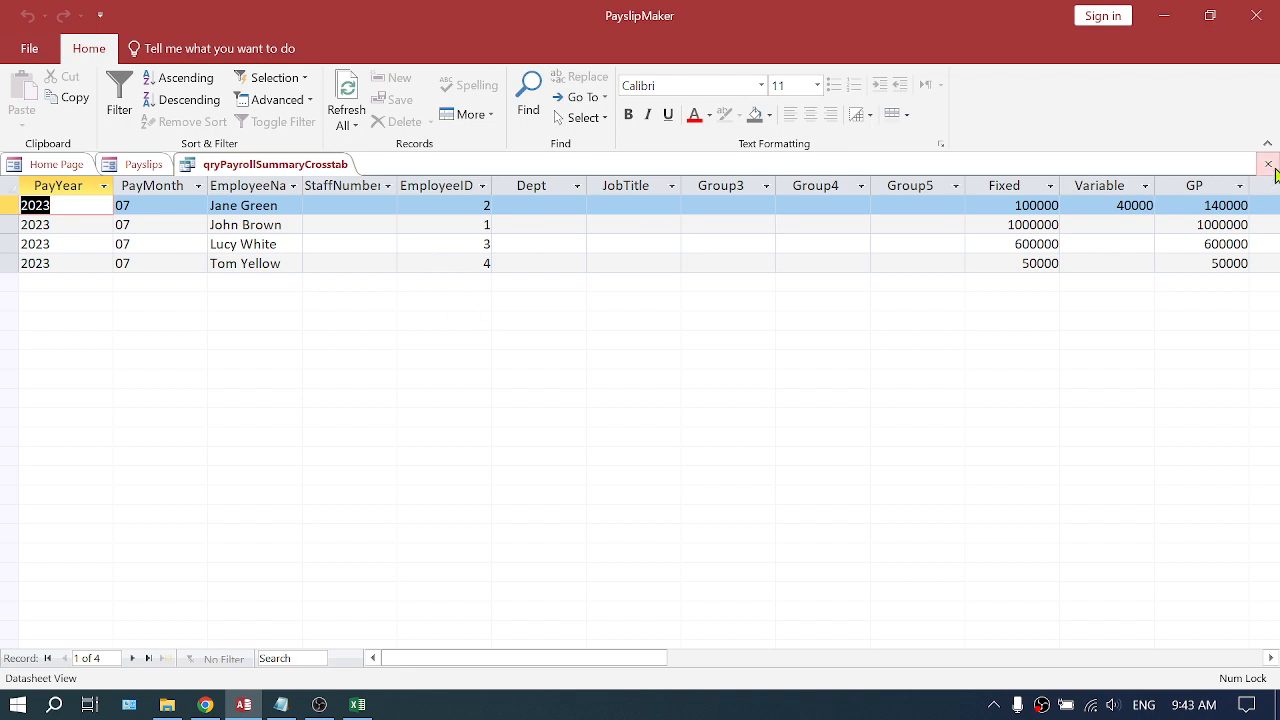
left_click(1268, 164)
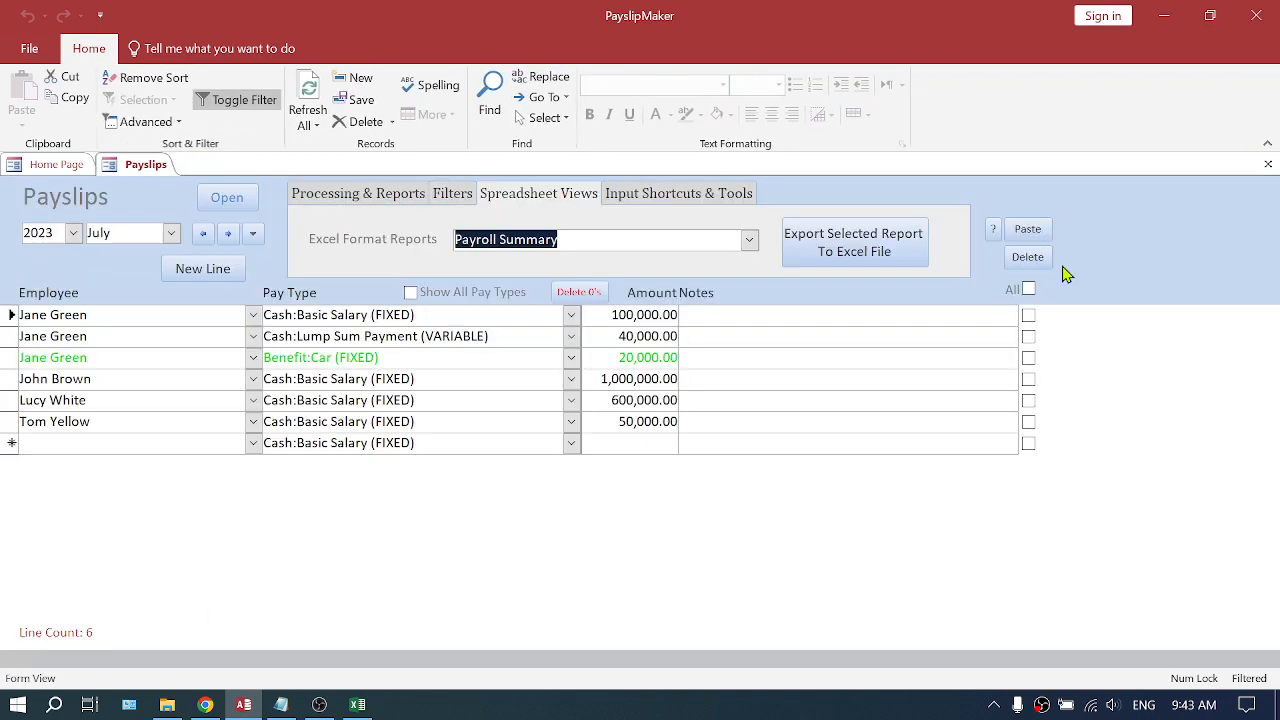
- Export the Payroll Summary report as an Excel Workbook (*.xlsx) named qryPayrollSummaryCrosstab
left_click(858, 251)
left_click(592, 205)
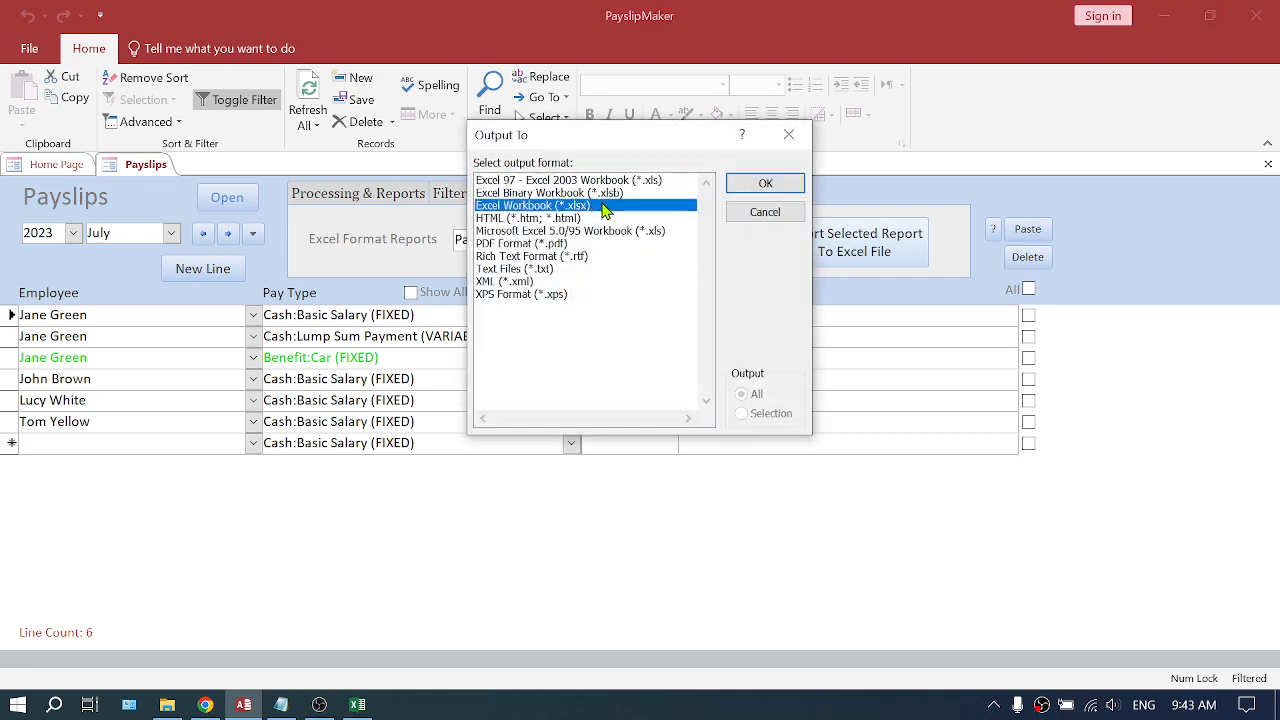
left_click(765, 187)
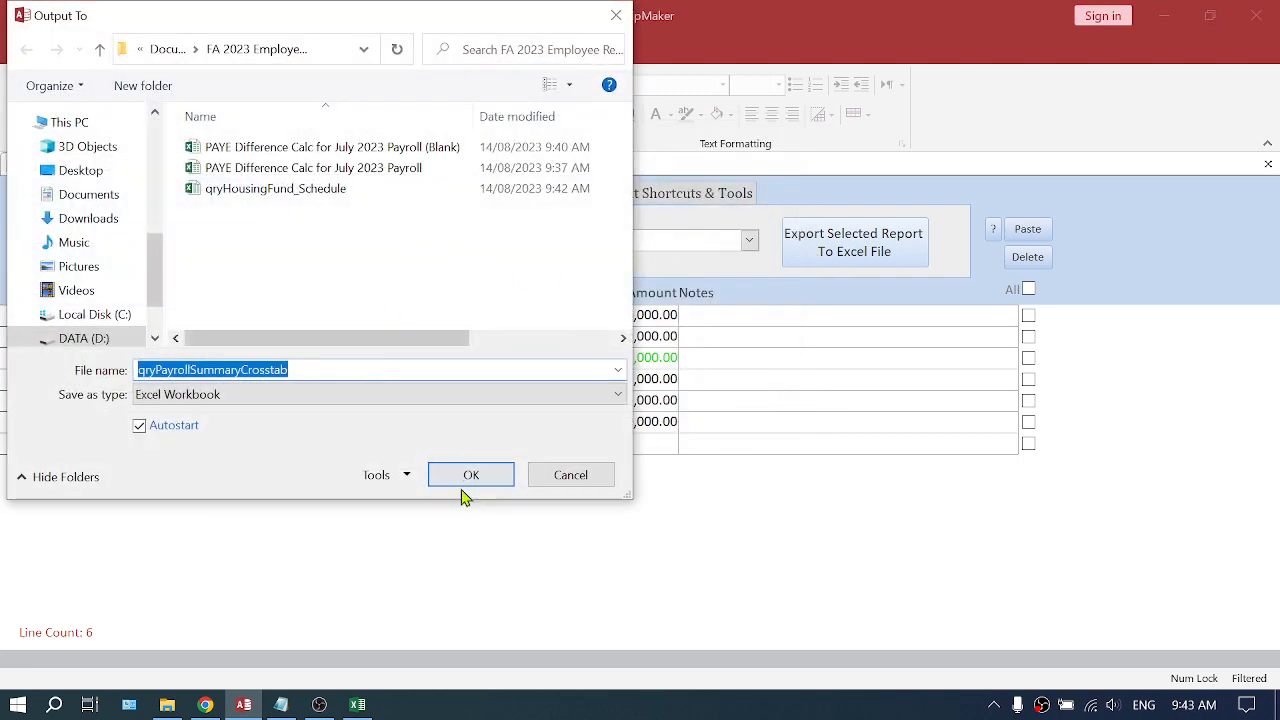
left_click(471, 476)
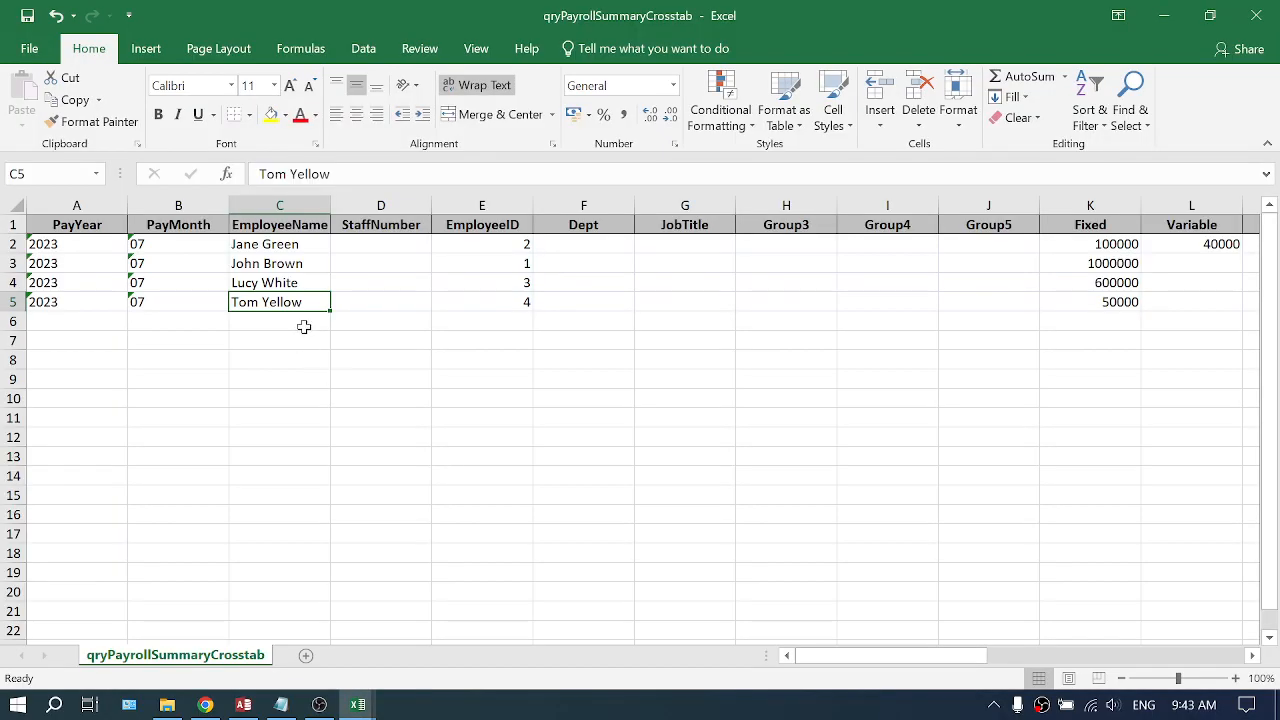
- Delete the columns from PAYE through NetUnTaxed in the exported crosstab
left_click(279, 205)
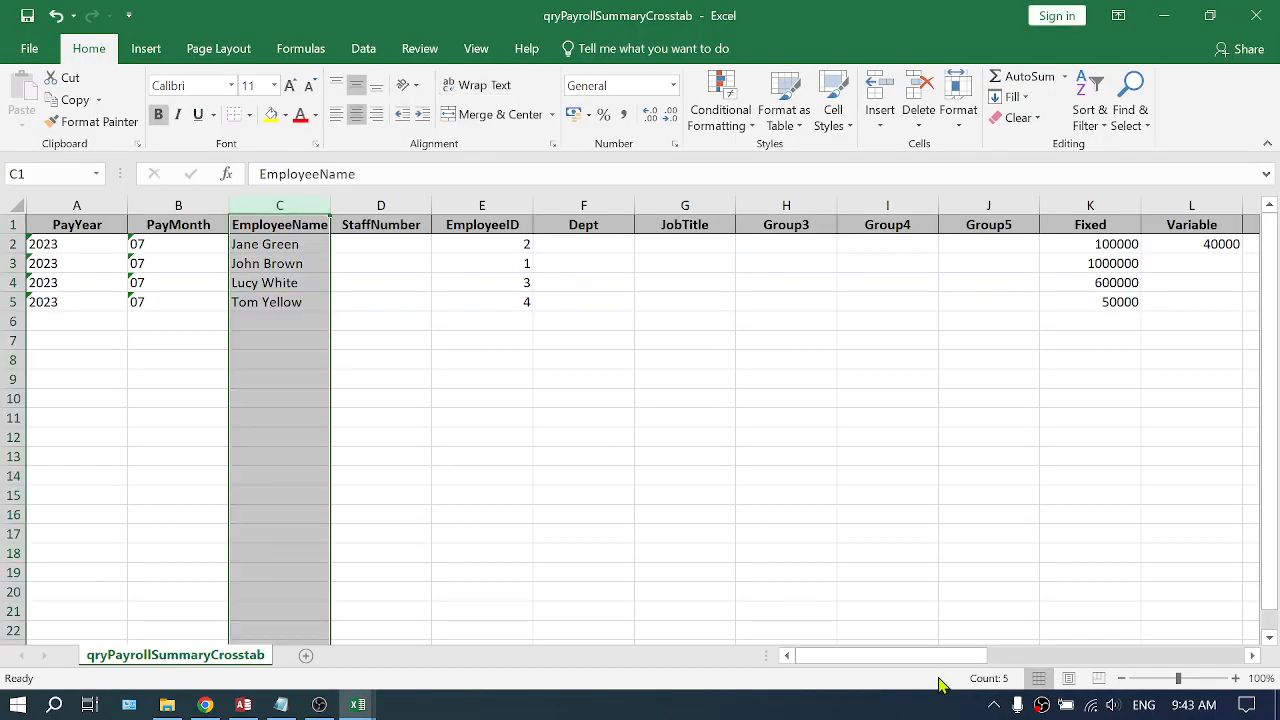
left_click_drag(934, 660, 1127, 660)
left_click(989, 205)
left_click(685, 205)
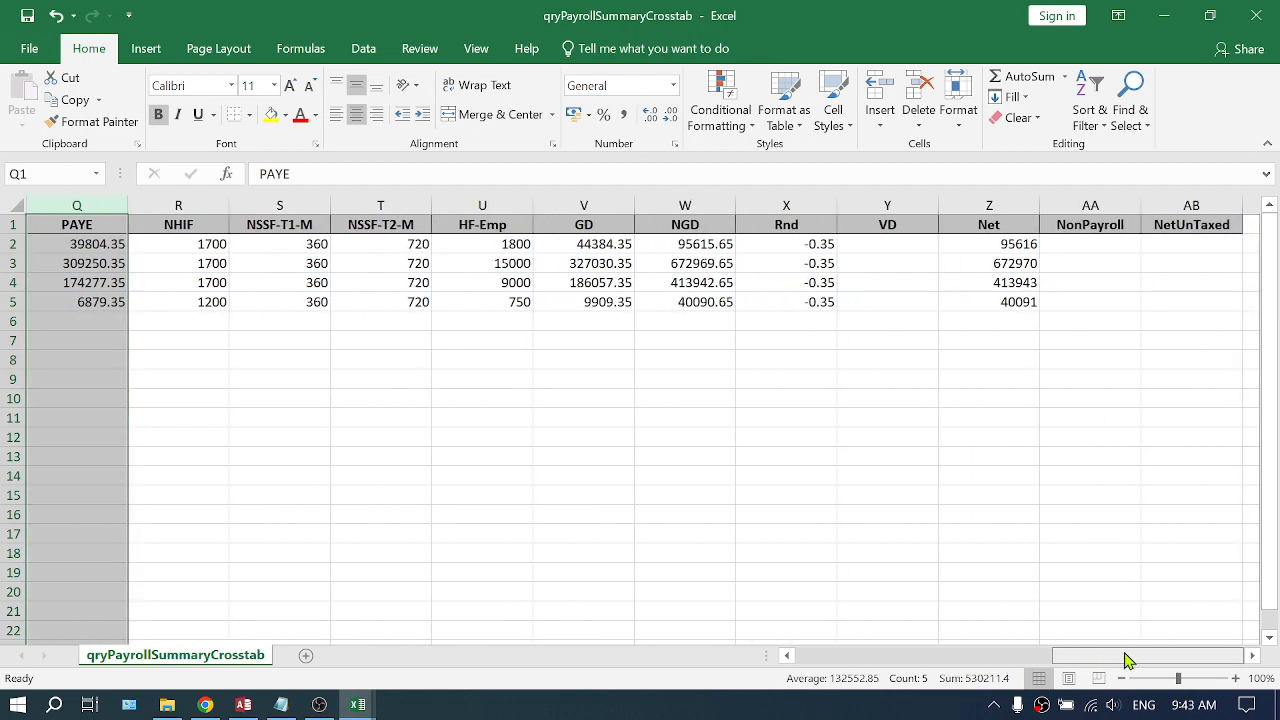
left_click(1209, 205, "shift")
right_click(1208, 205)
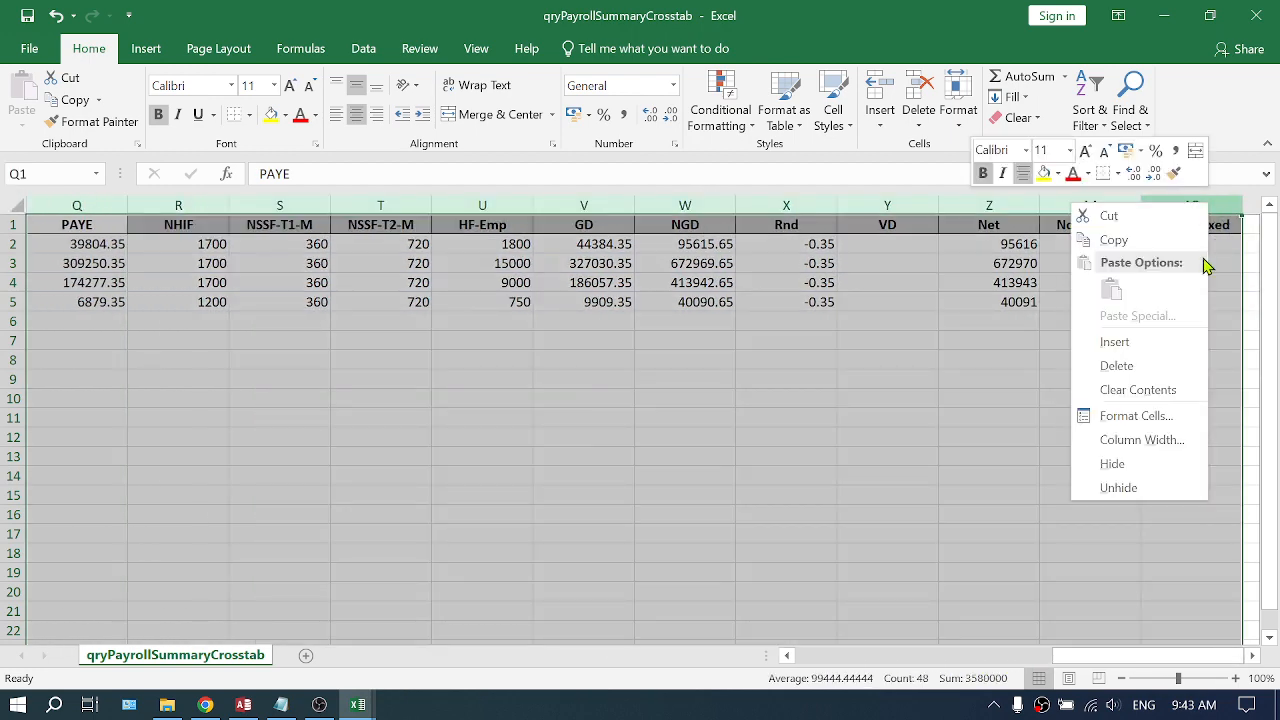
left_click(1092, 366)
- Delete the columns from StaffNumber through B, so TP follows EmployeeName
left_click_drag(1080, 663, 790, 676)
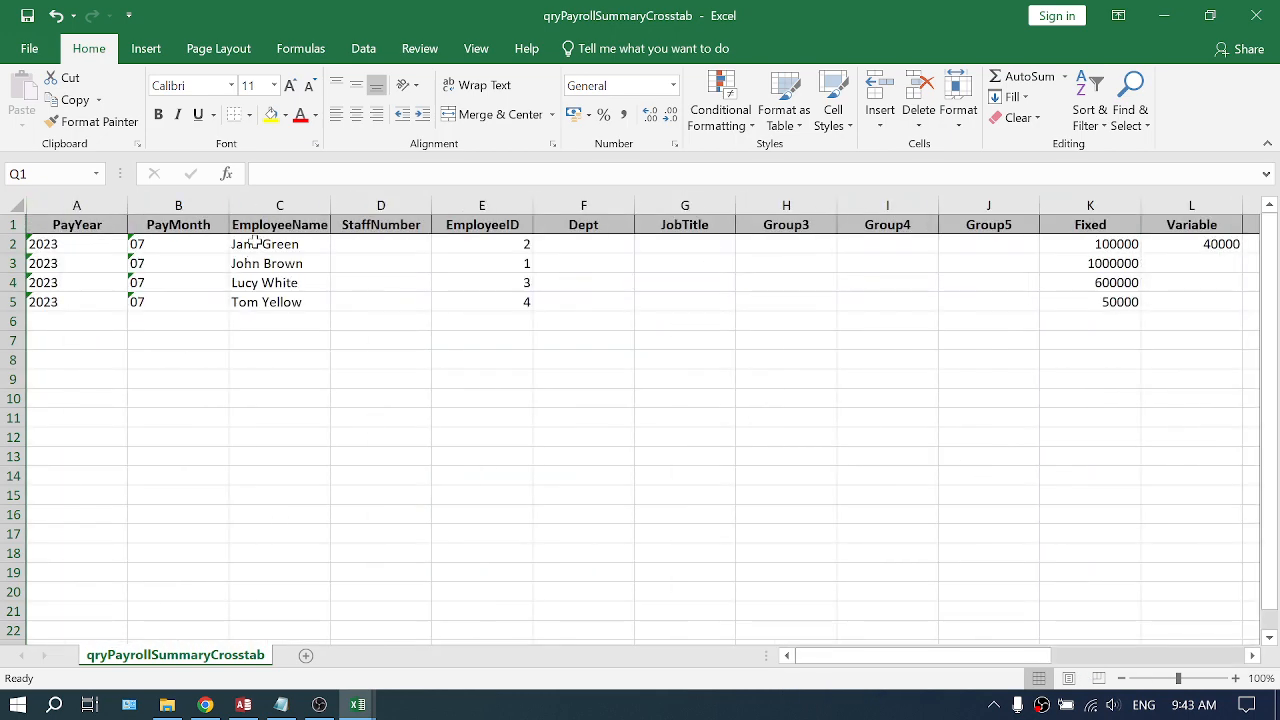
left_click(380, 205)
left_click_drag(985, 655, 1083, 664)
left_click(895, 206, "shift")
right_click(910, 210)
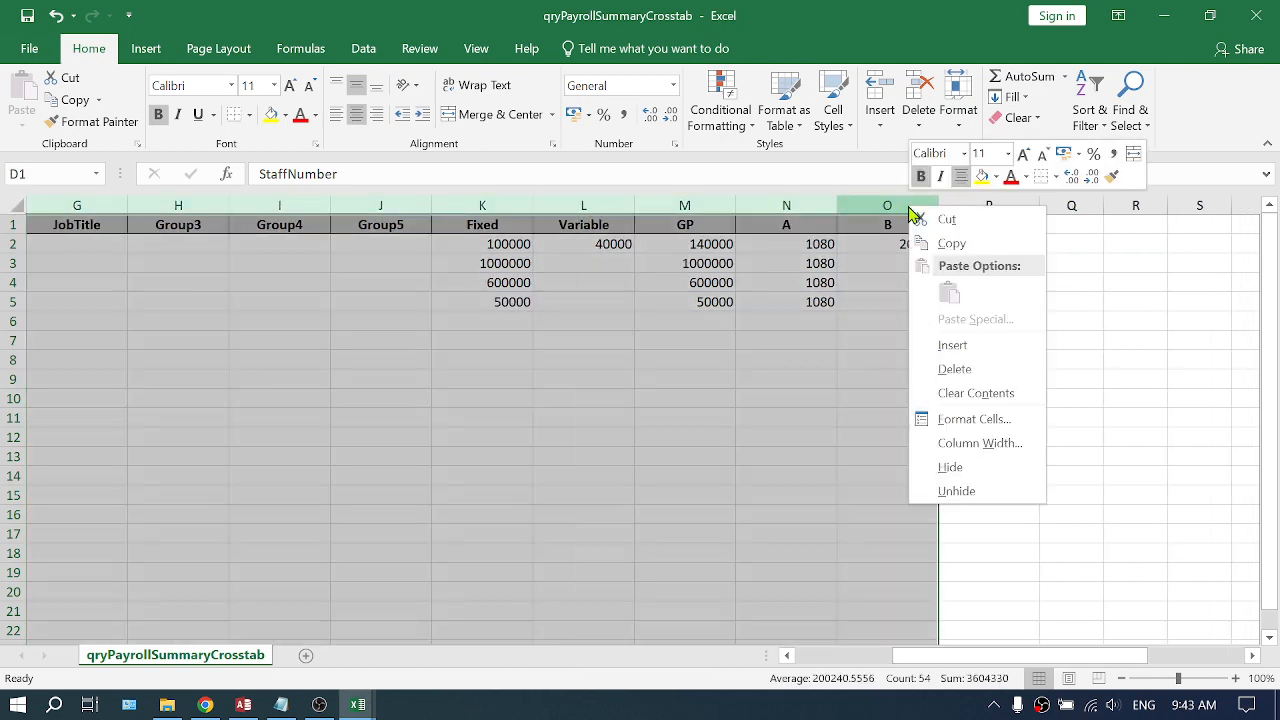
left_click(955, 369)
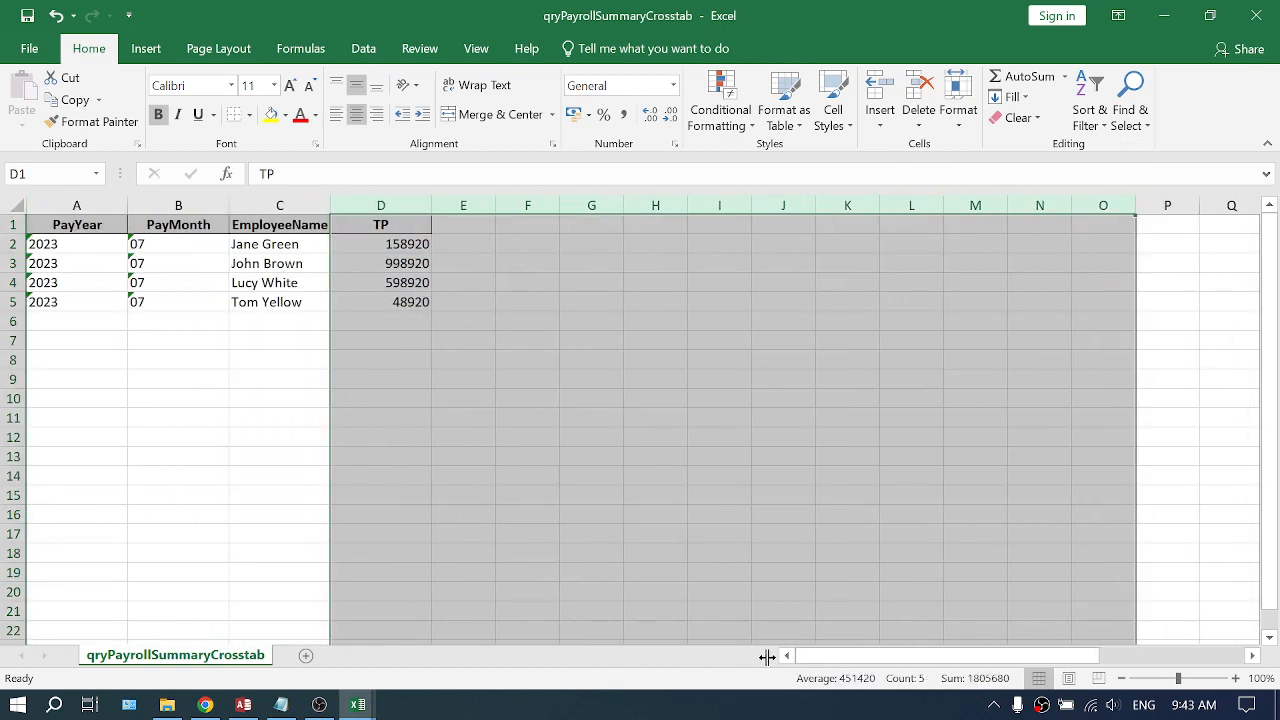
- Delete the PayYear and PayMonth columns
left_click_drag(178, 205, 90, 206)
right_click(95, 210)
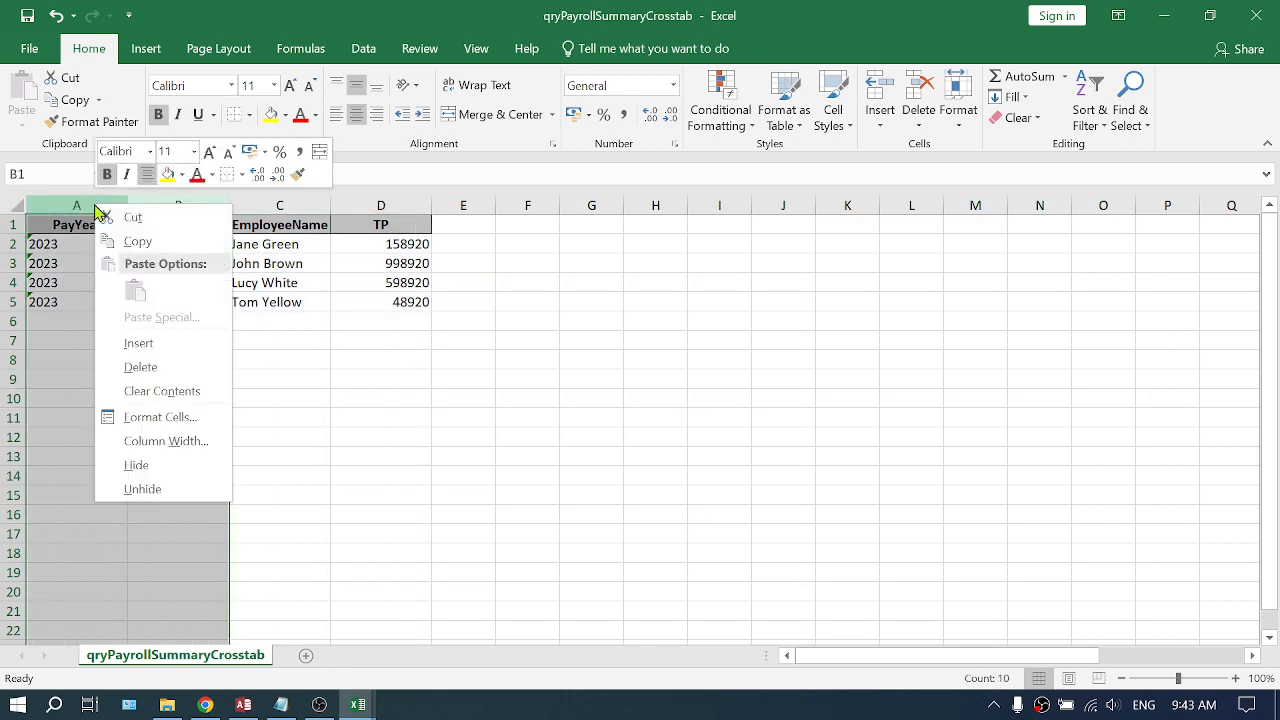
left_click(177, 367)
left_click(114, 300)
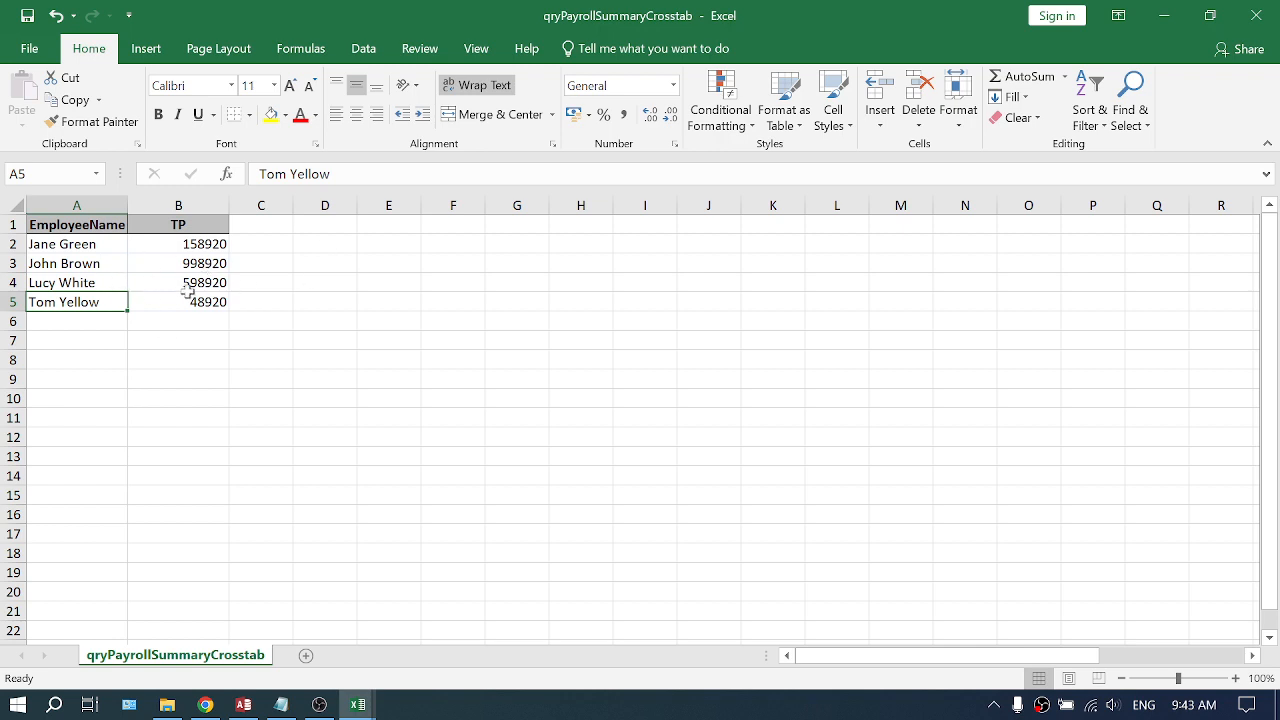
- Sort the TP values from largest to smallest
right_click(183, 243)
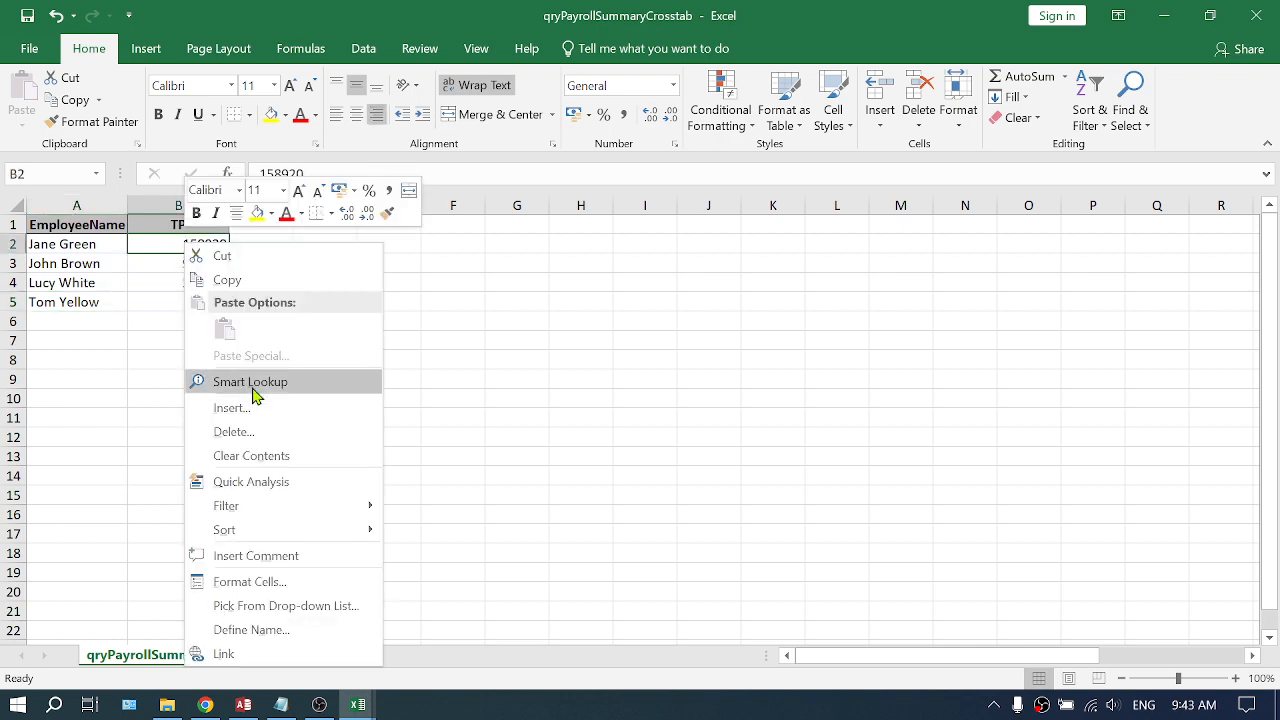
mouse_move(258, 537)
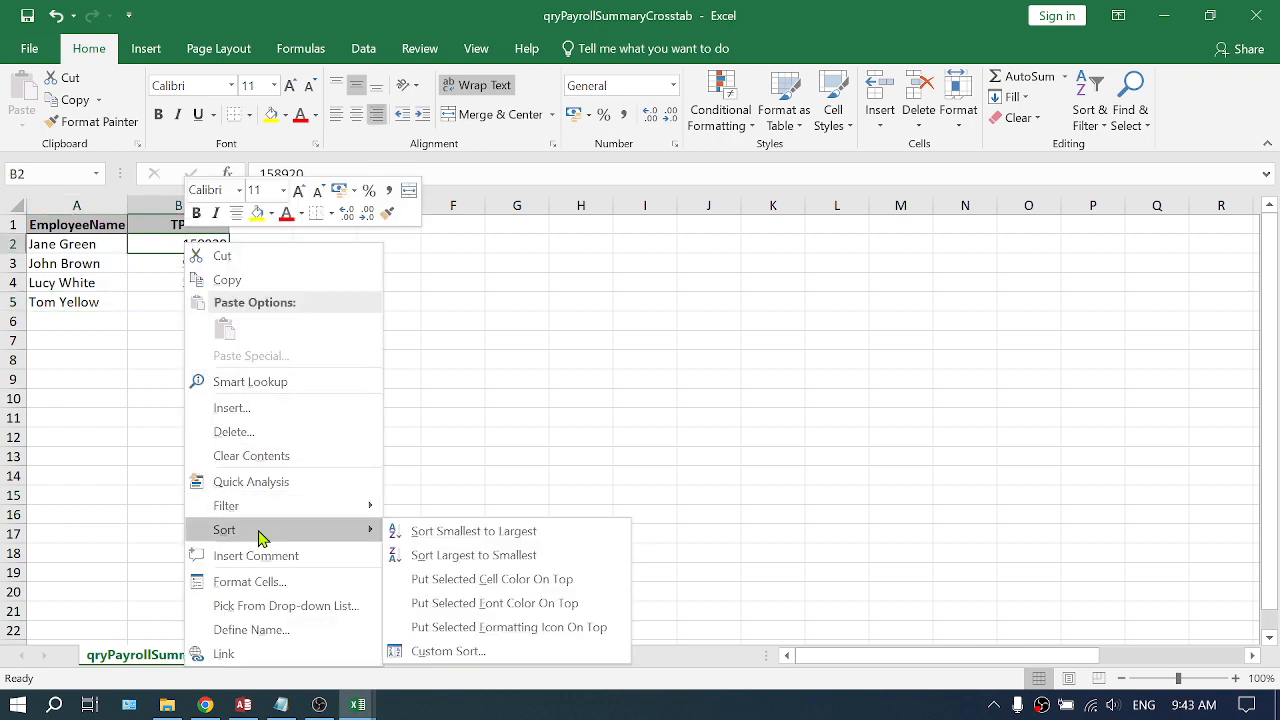
left_click(472, 554)
left_click(268, 287)
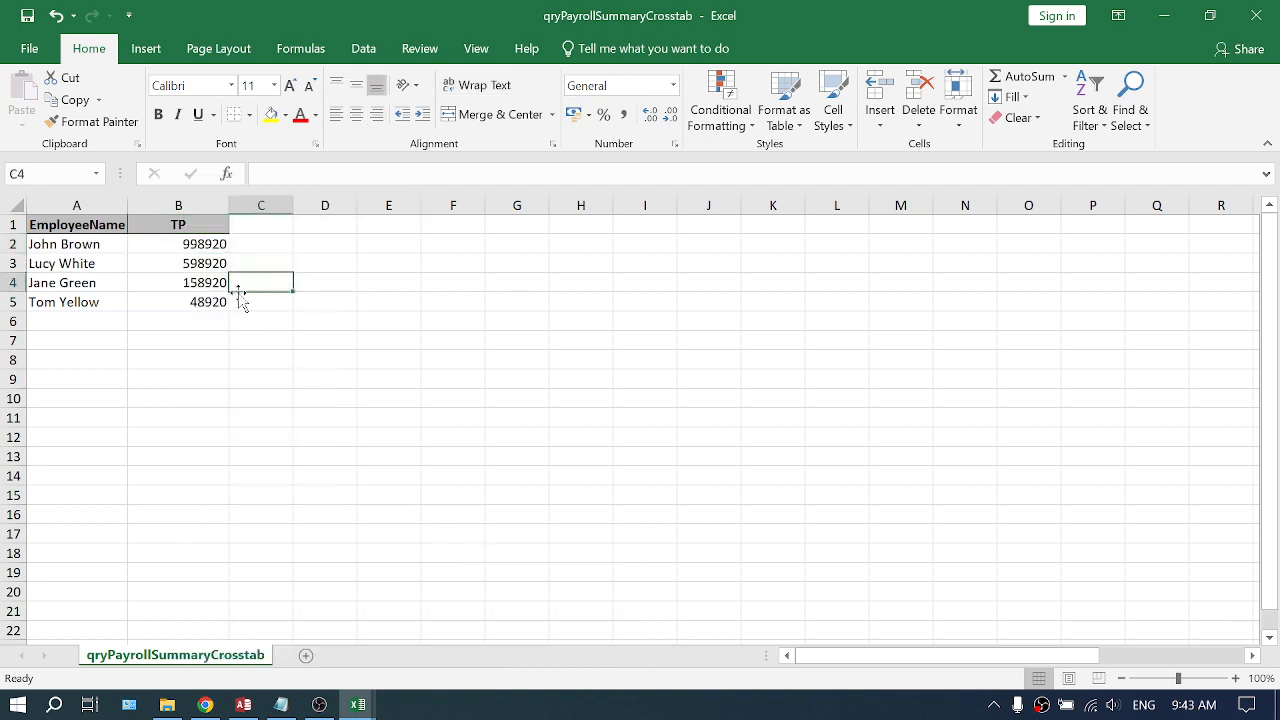
- Delete the rows of the two employees with the lowest TP values
left_click_drag(13, 283, 14, 298)
right_click(16, 298)
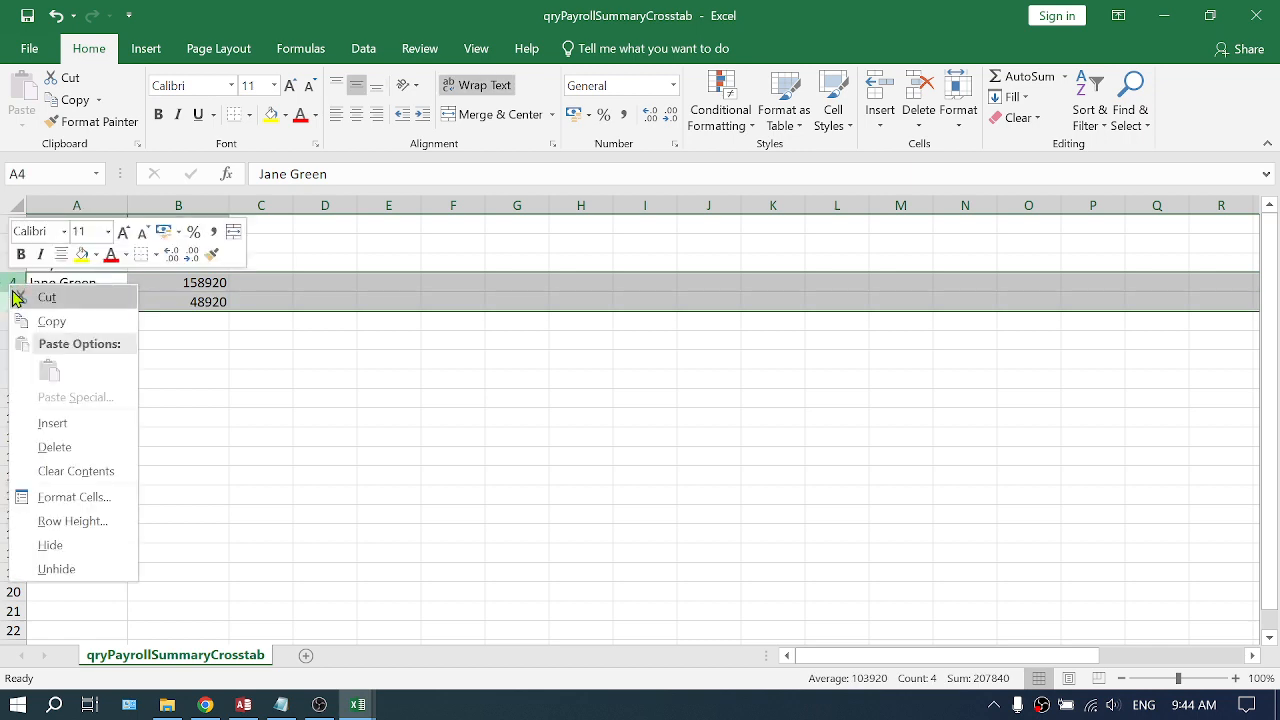
left_click(52, 446)
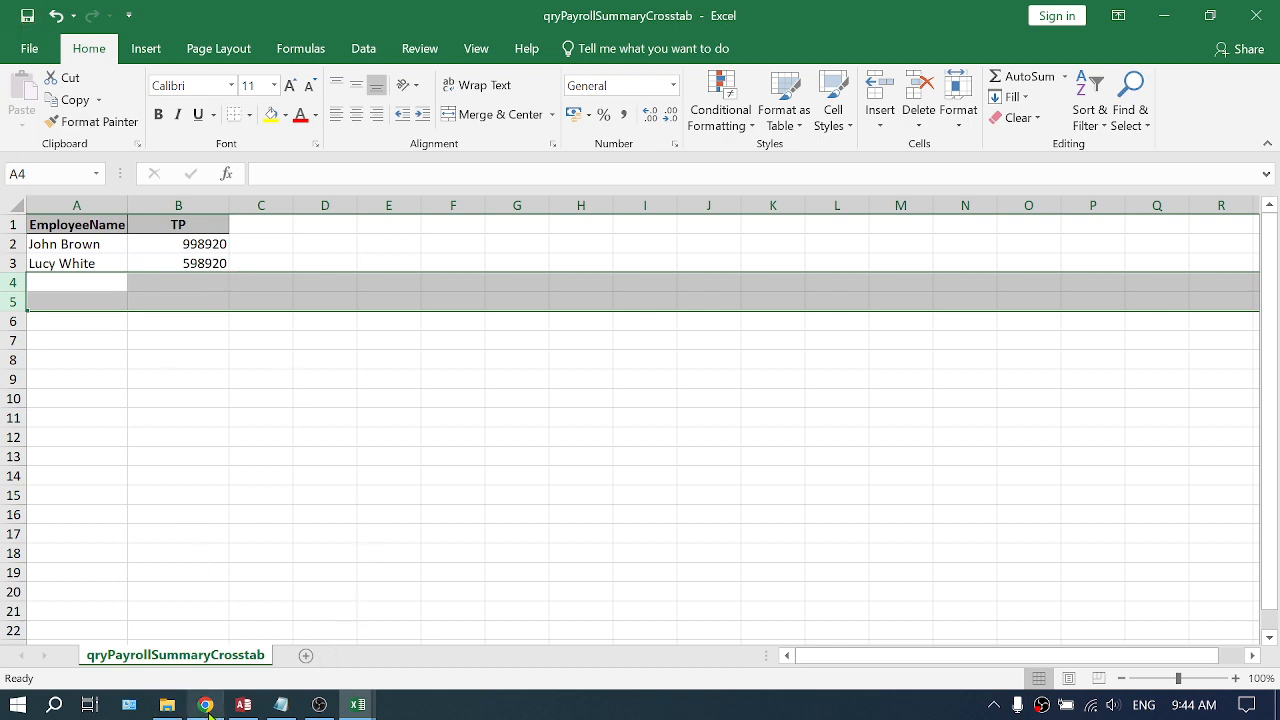
- Switch to the PAYE Difference Calc for July 2023 Payroll (Blank) workbook to inspect its layout
left_click(167, 705)
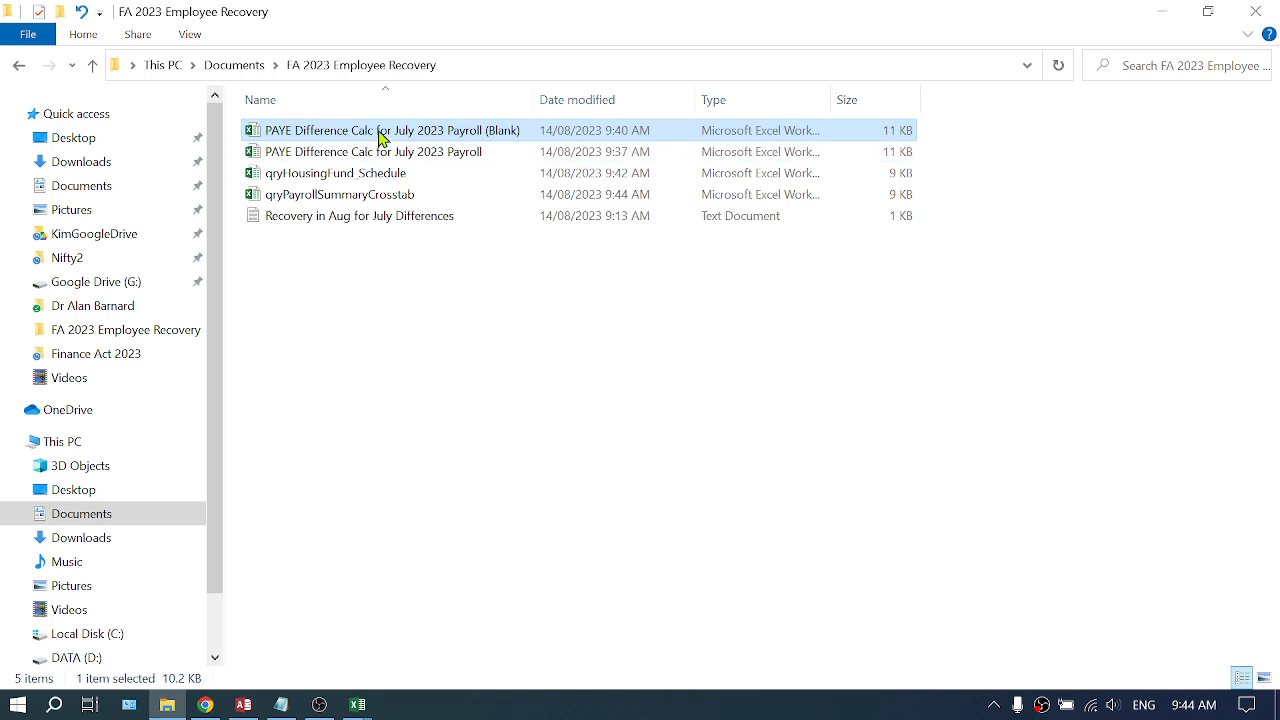
key("alt+Tab")
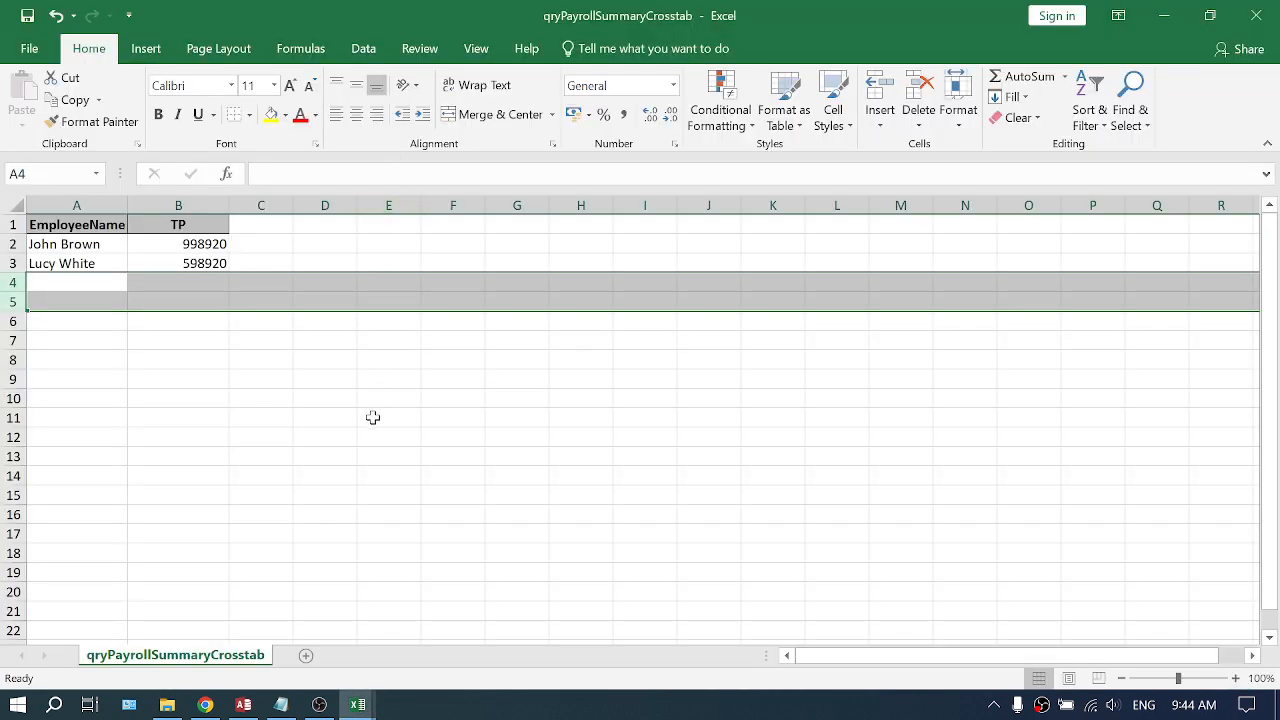
key("alt+Tab")
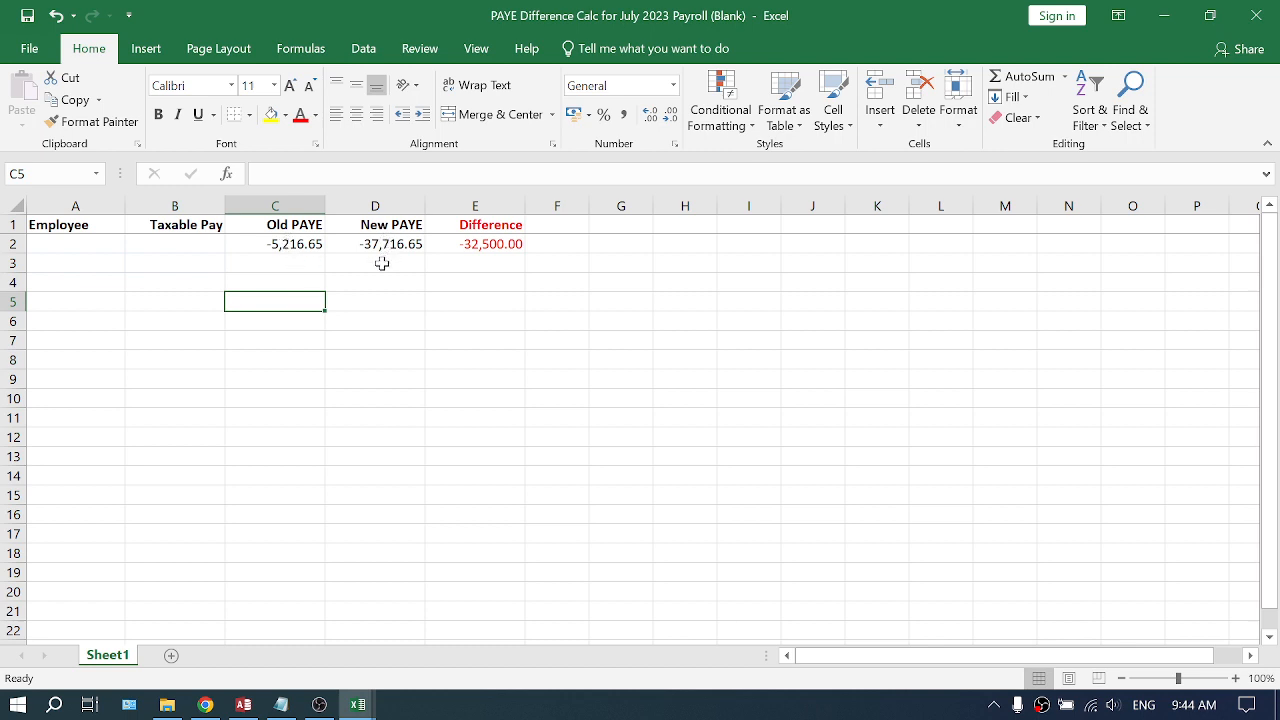
key("alt+Tab")
- Copy the remaining employee names and TP values into the Employee and Taxable Pay columns of the PAYE Difference Calc workbook
left_click(266, 243)
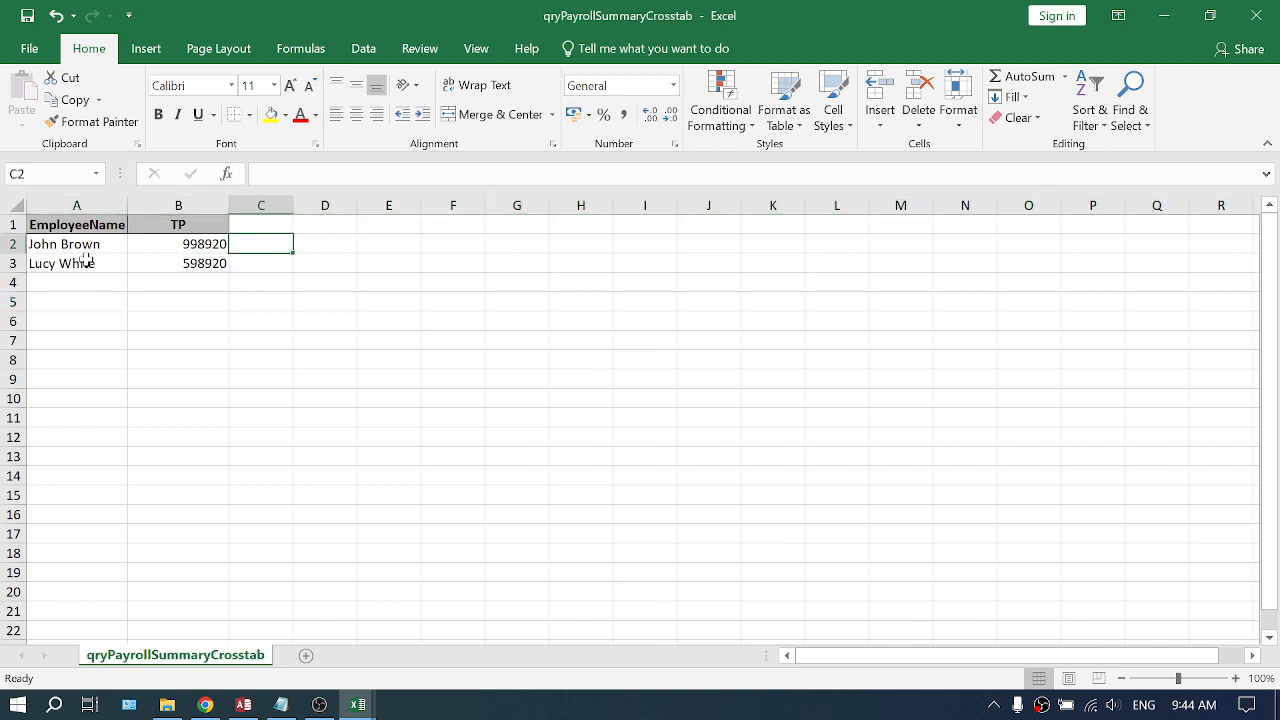
left_click_drag(86, 245, 173, 259)
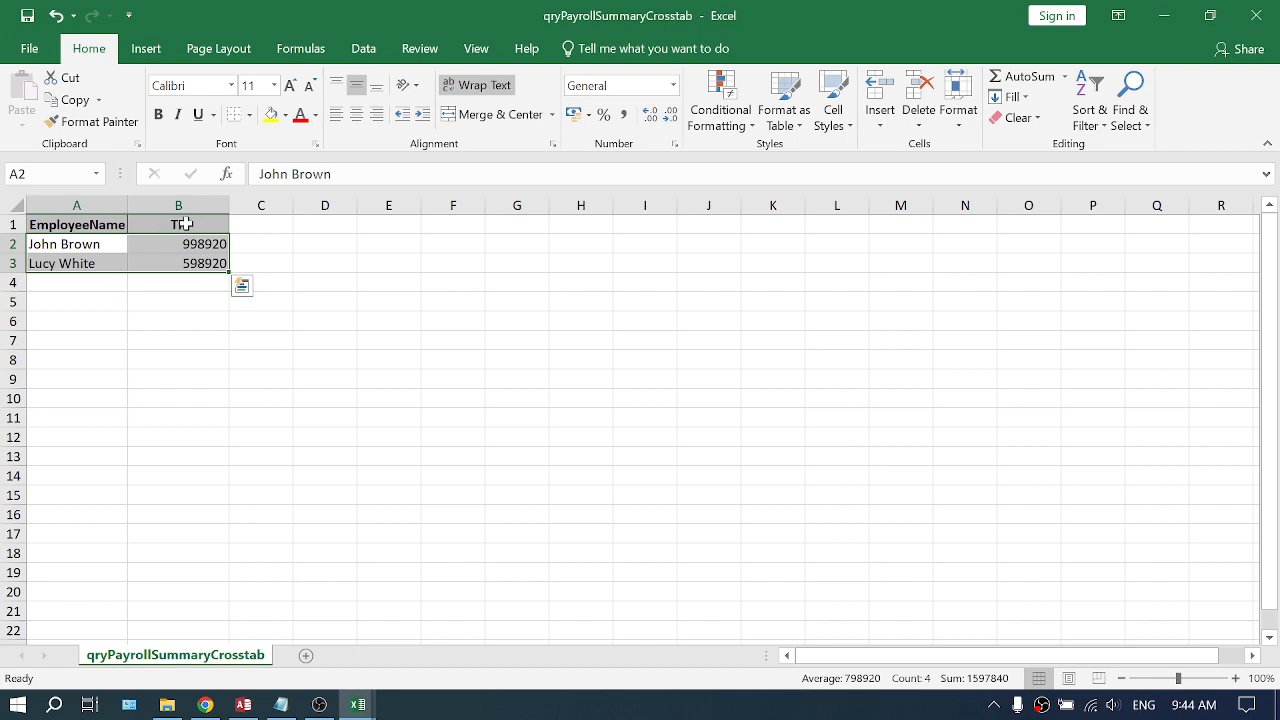
key("ctrl+c")
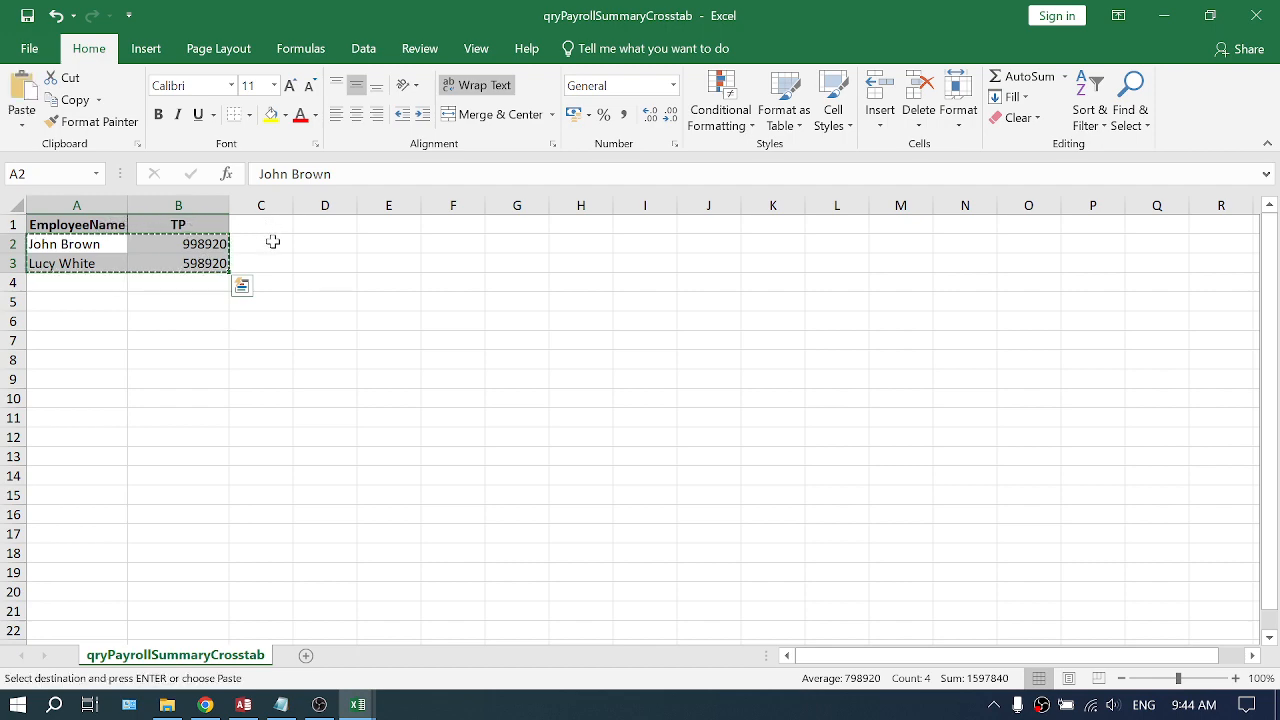
key("alt+Tab")
left_click(57, 244)
right_click(57, 244)
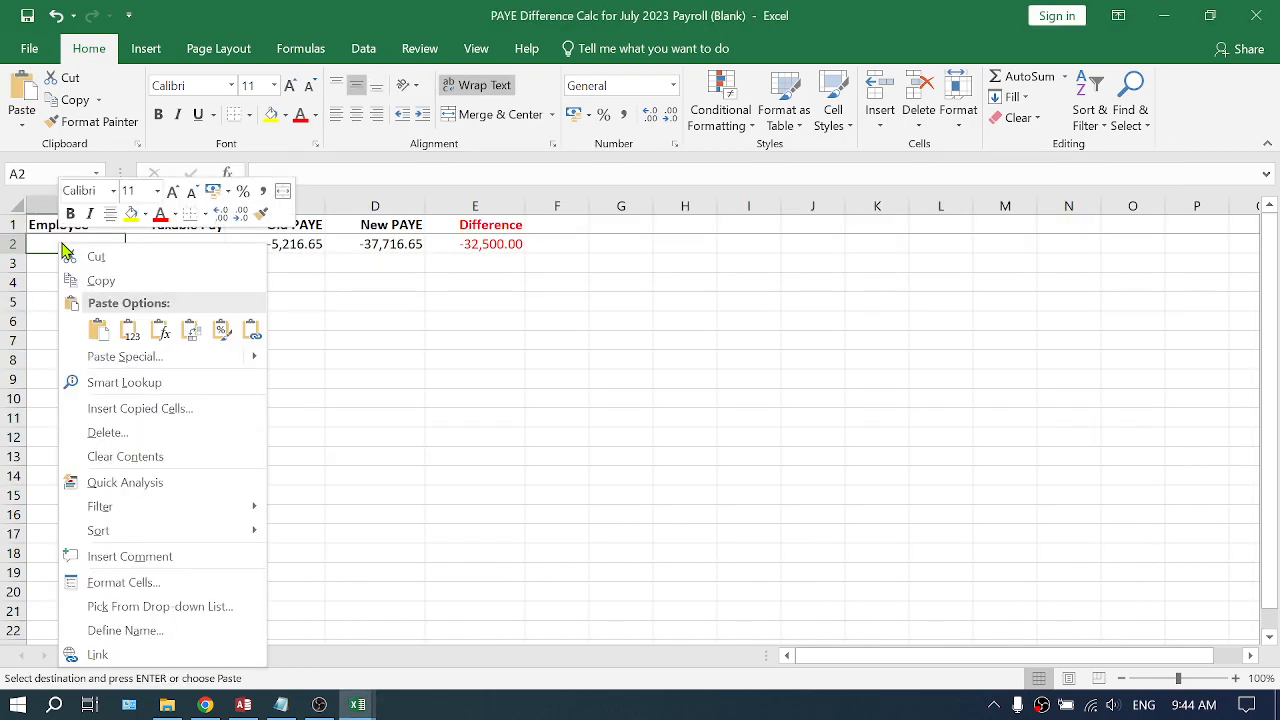
left_click(130, 330)
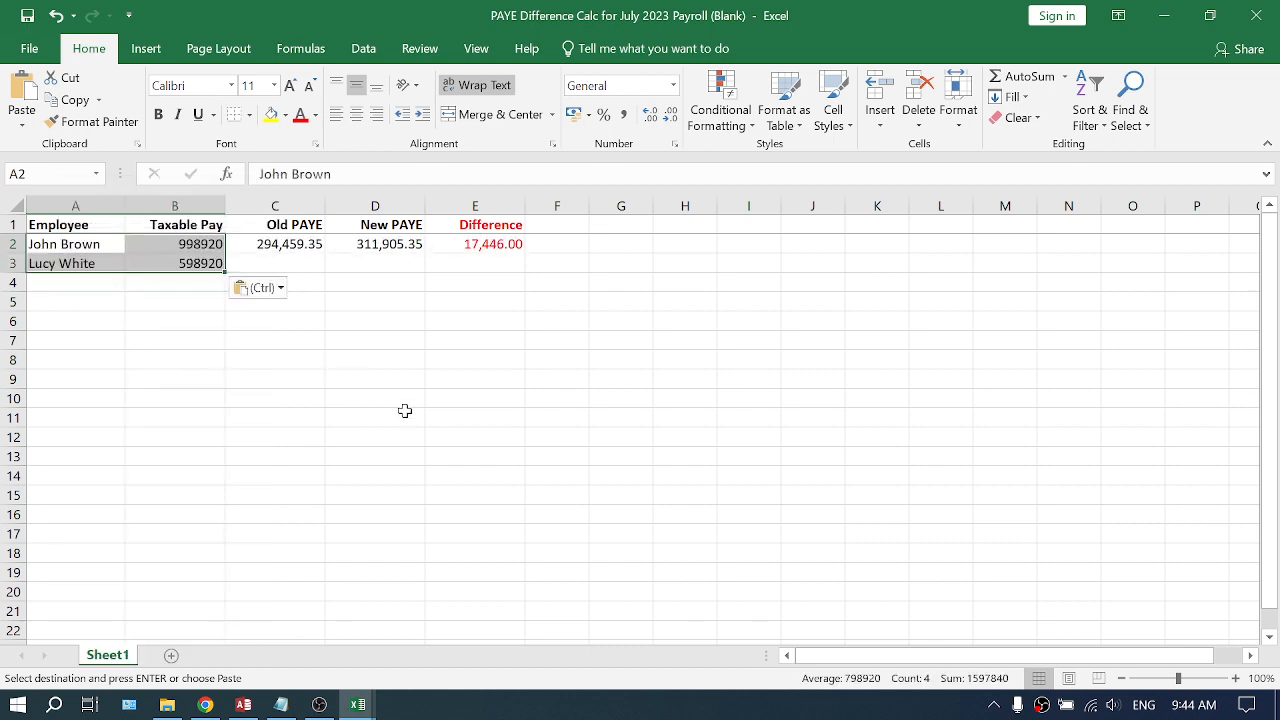
- Copy the Old PAYE, New PAYE and Difference formulas from row 2 down to row 3
left_click(268, 266)
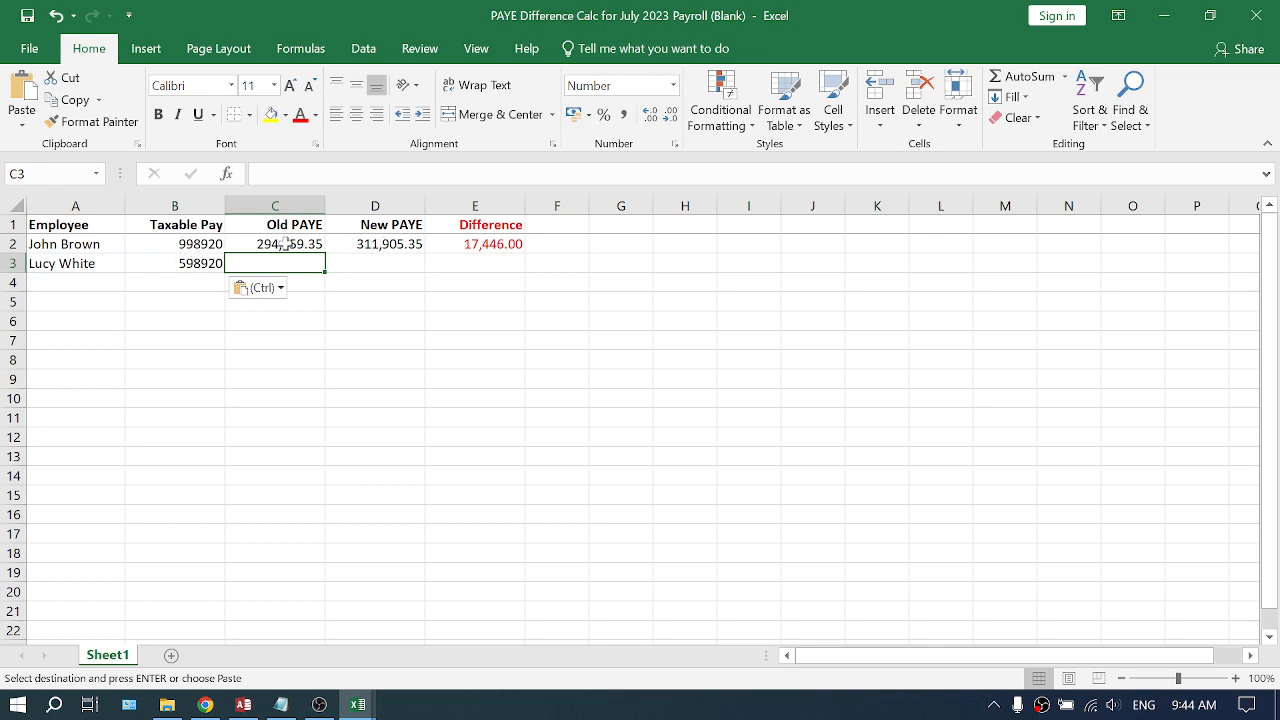
left_click_drag(279, 245, 490, 245)
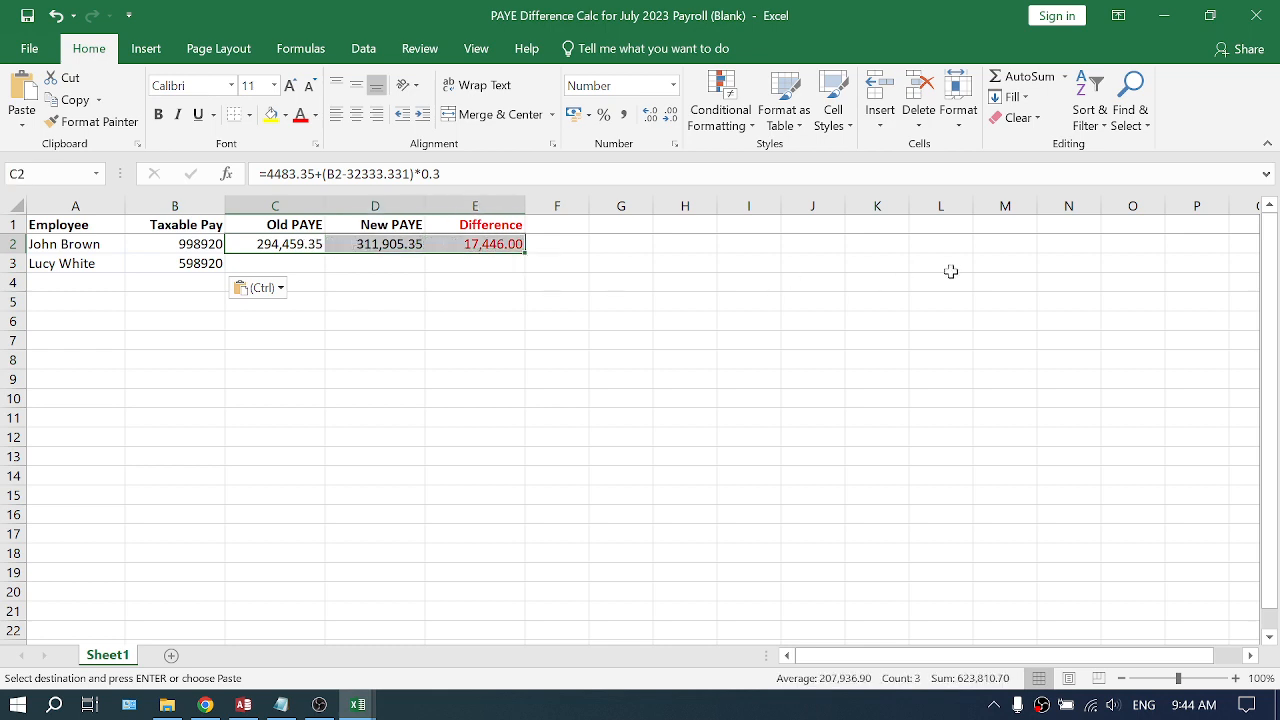
key("ctrl+c")
key("Down")
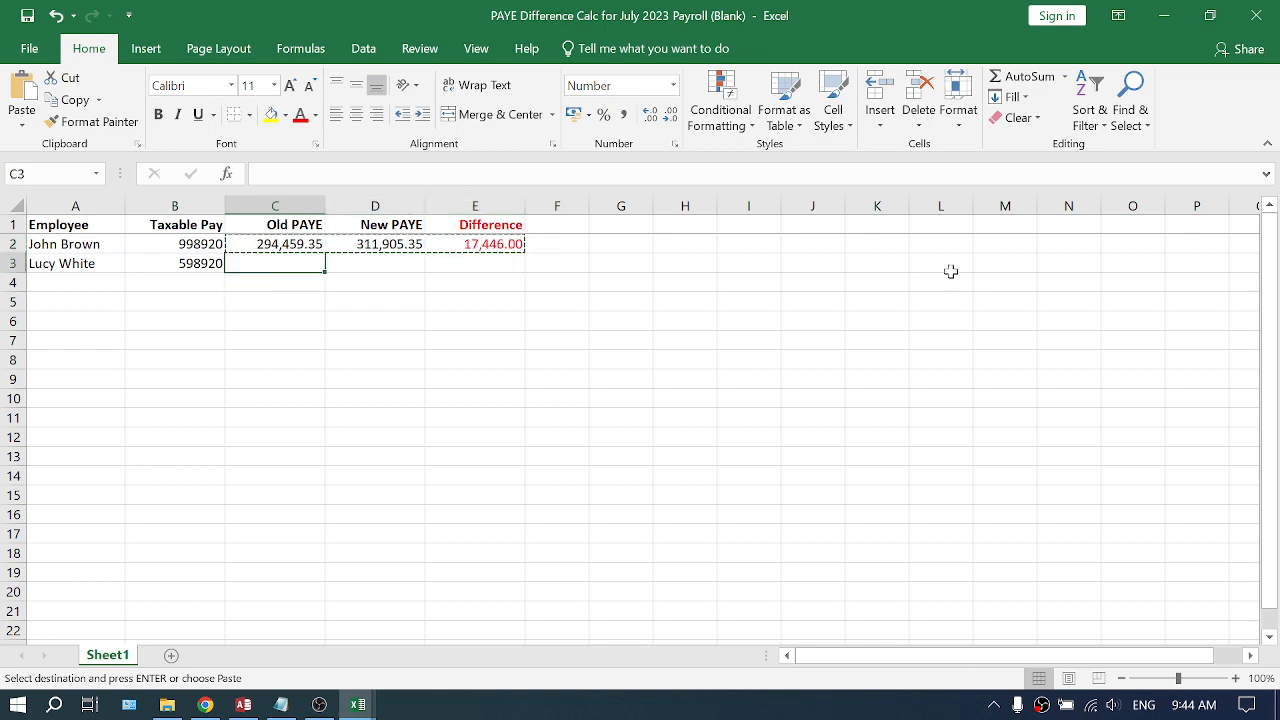
key("Return")
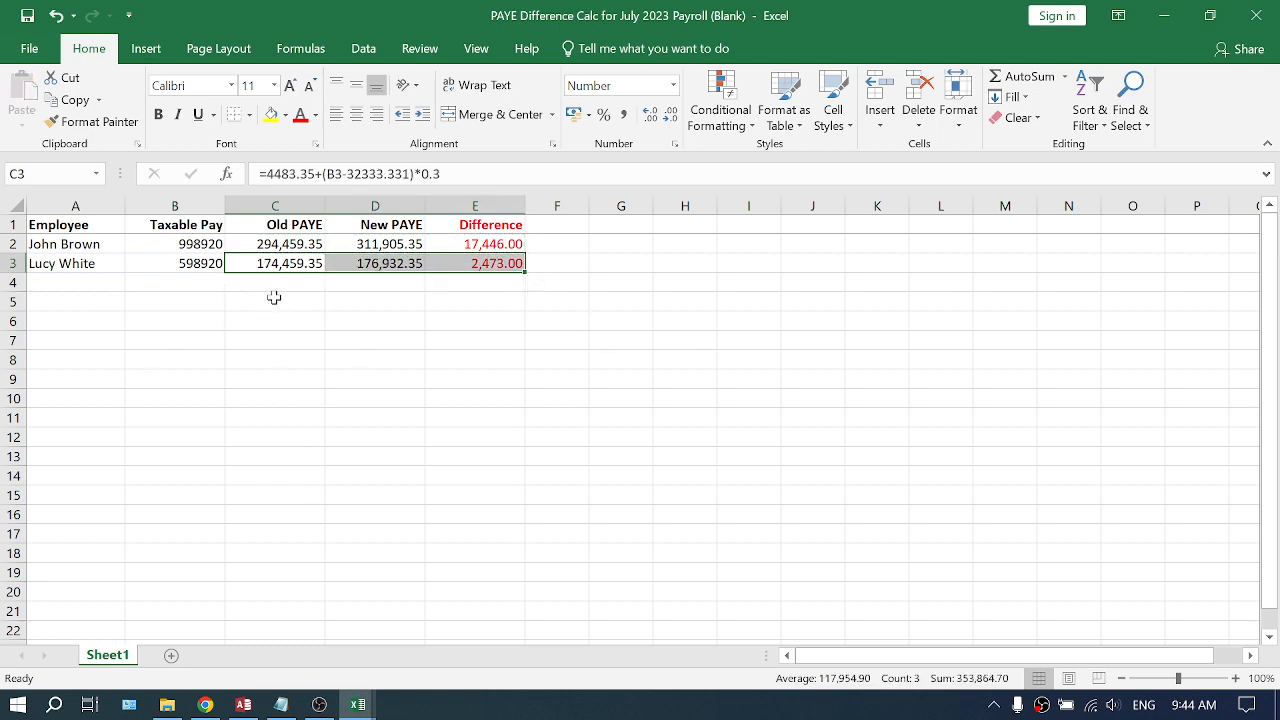
- Close the qryPayrollSummaryCrosstab workbook
left_click_drag(275, 285, 451, 599)
left_click(415, 483)
scroll(421, 501, "up", 7)
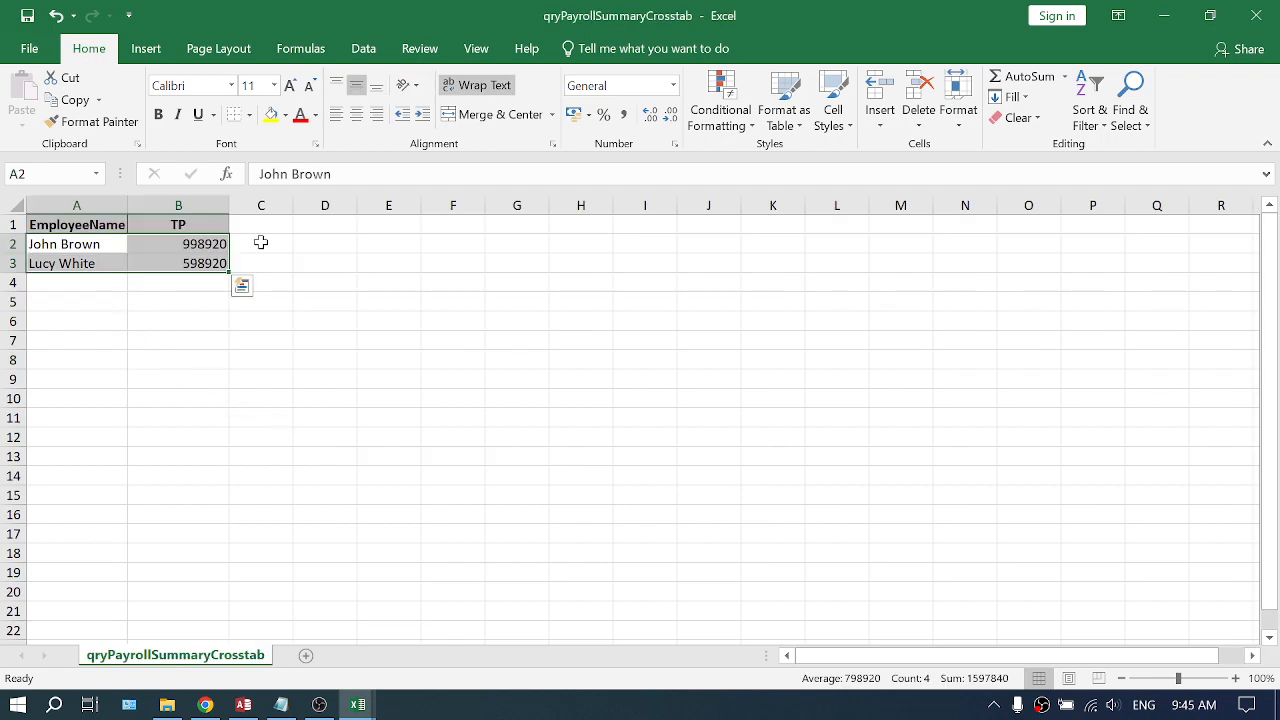
left_click(1260, 18)
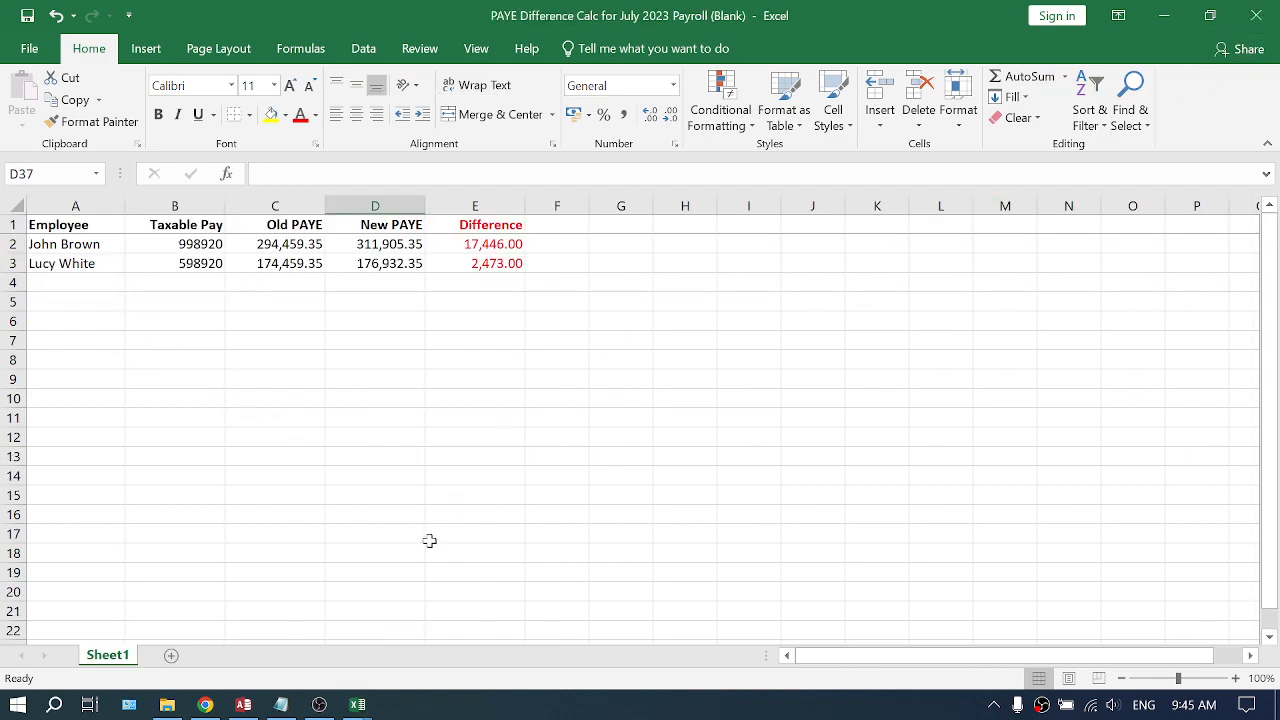
- Switch between the qryHousingFund_Schedule and PAYE Difference Calc workbooks to compare them
mouse_move(356, 702)
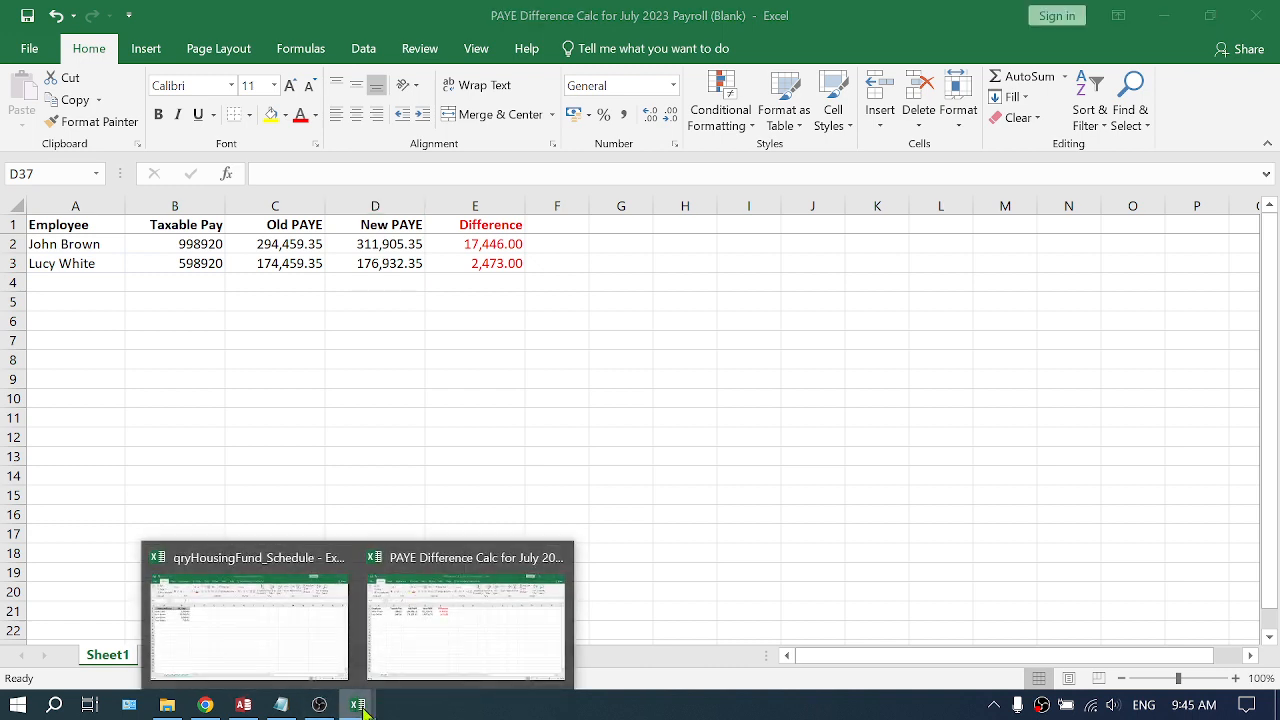
left_click(268, 566)
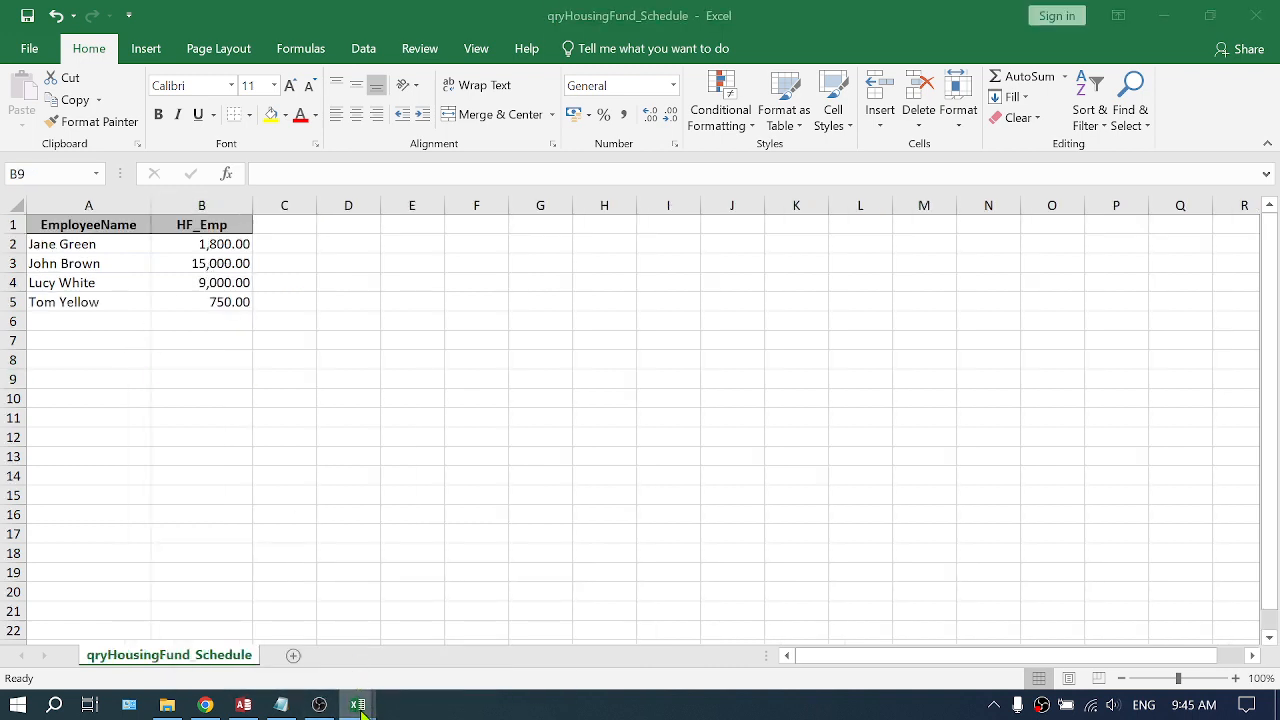
mouse_move(360, 708)
left_click(458, 571)
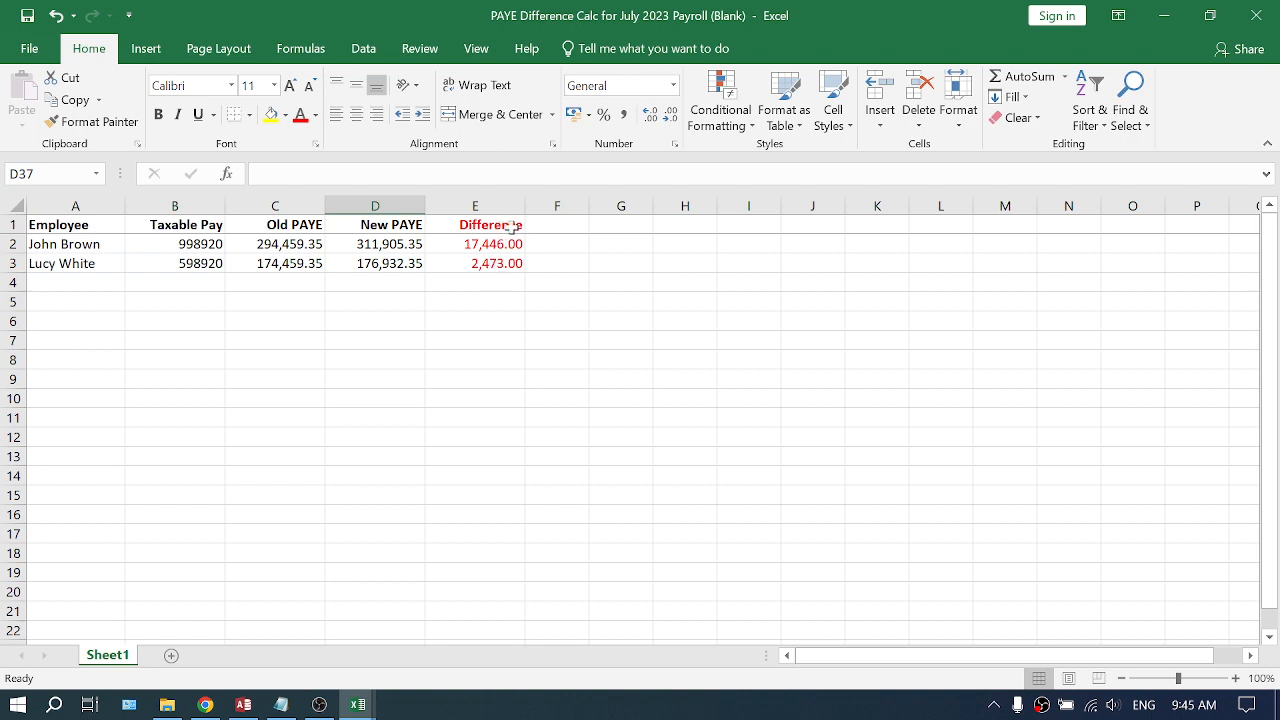
- Sort the housing fund schedule by HF_Emp from largest to smallest
key("alt+Tab")
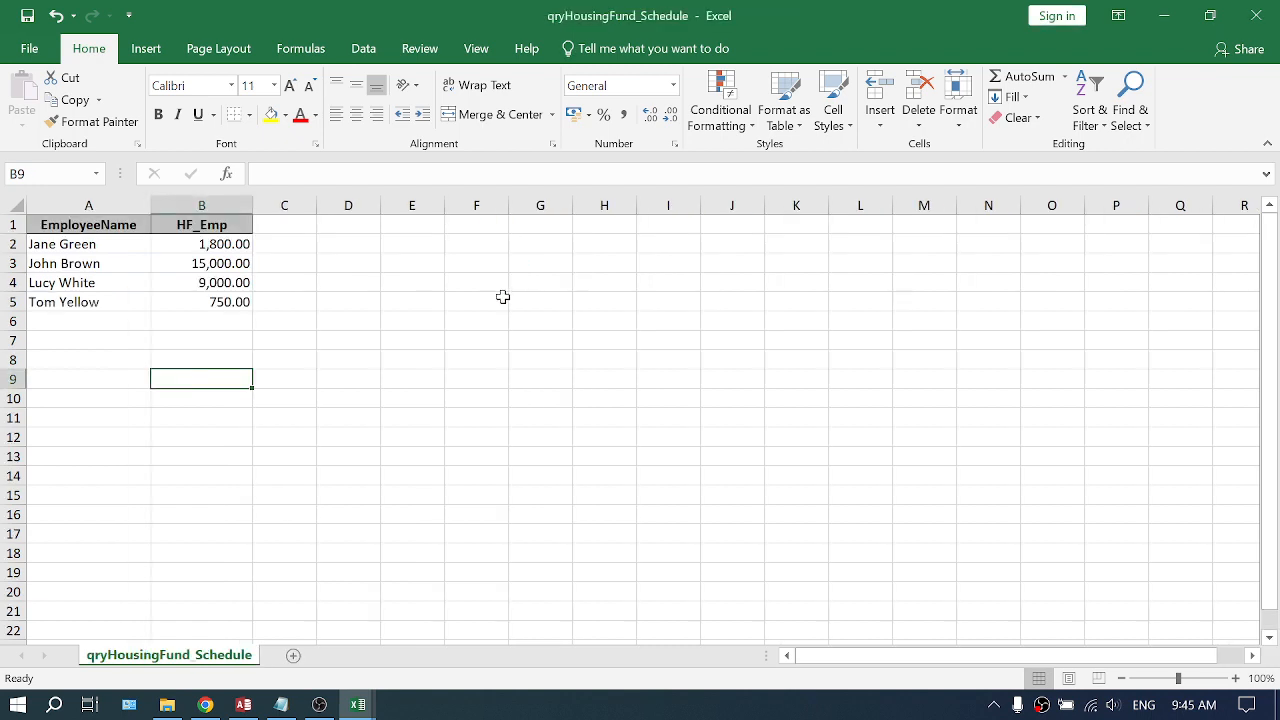
right_click(189, 244)
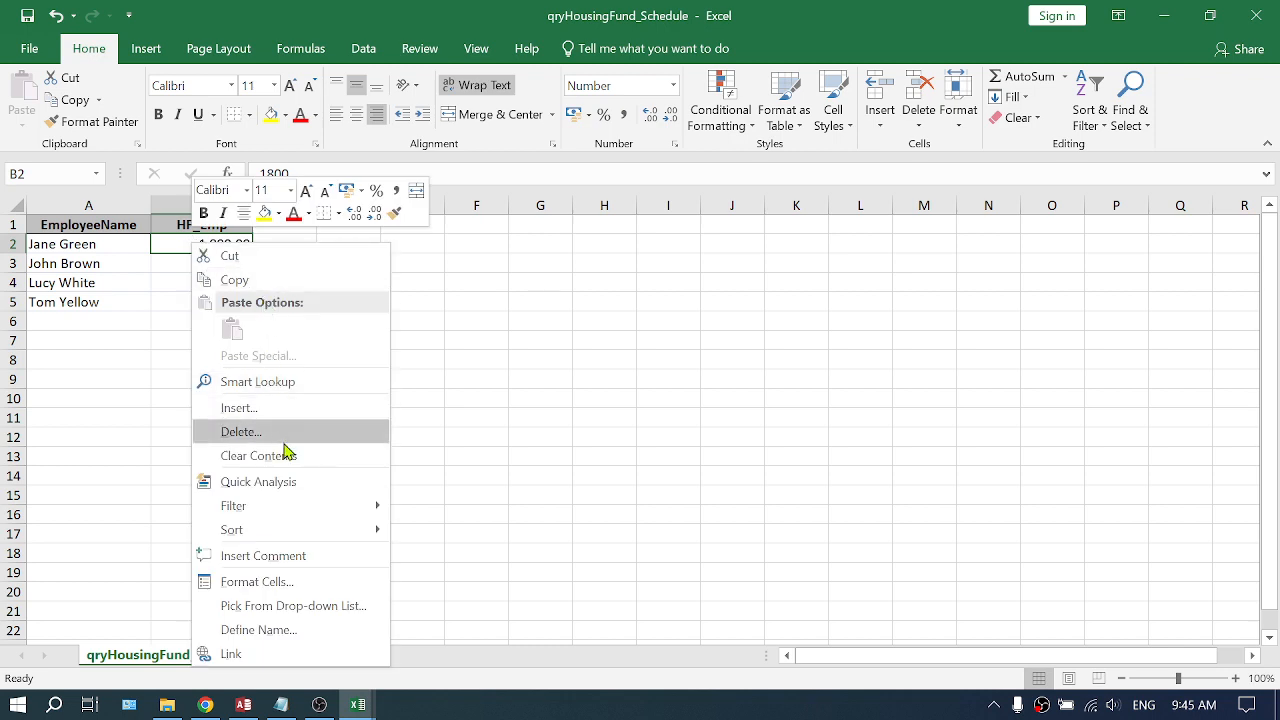
mouse_move(277, 532)
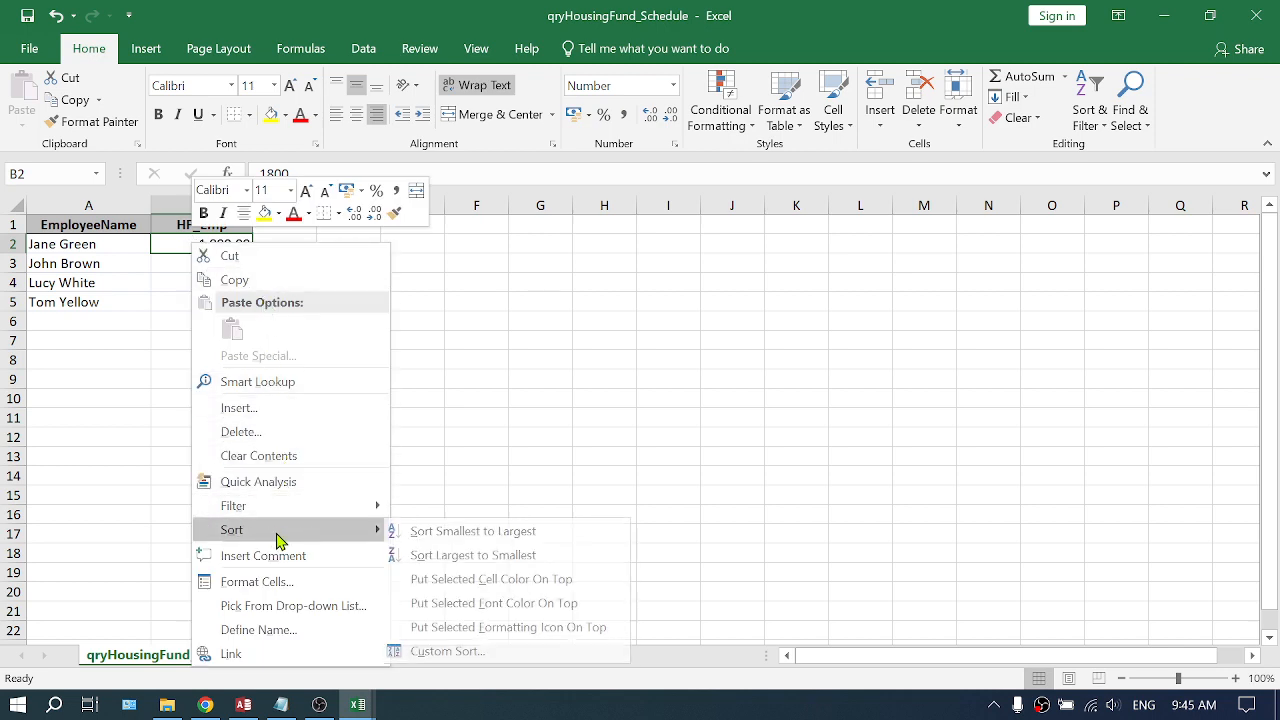
left_click(484, 549)
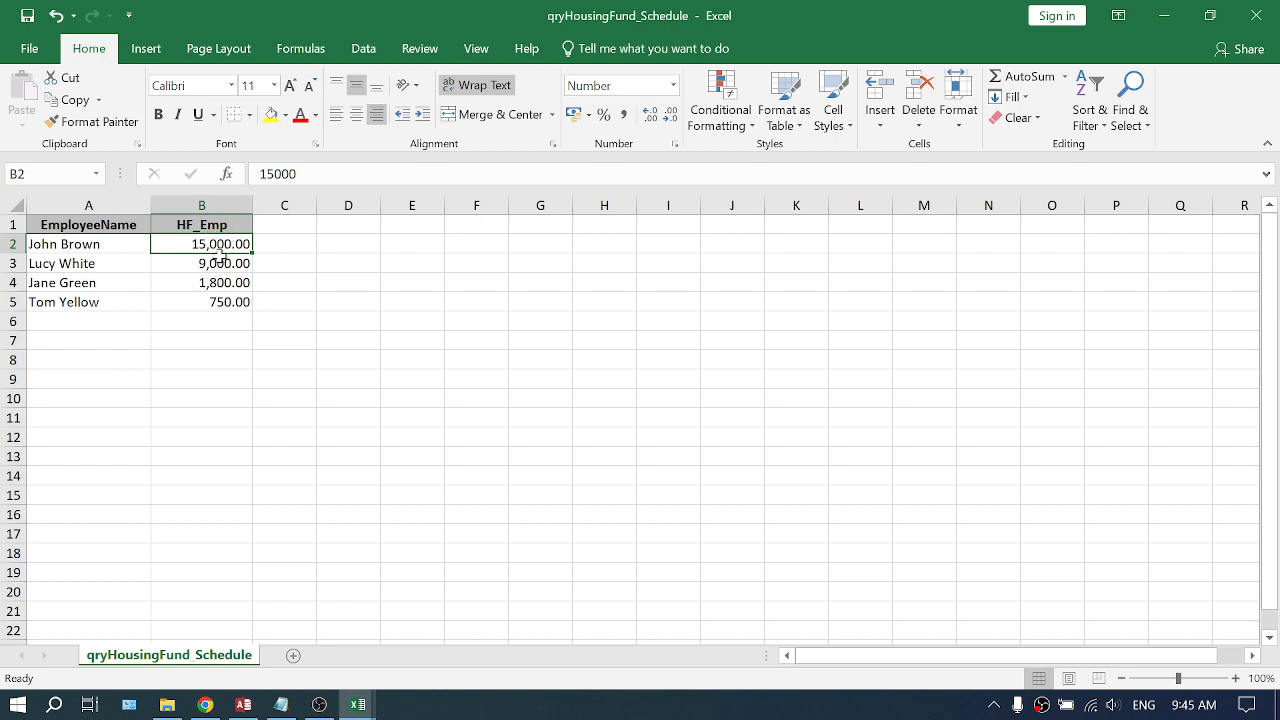
- Copy the Difference values for John Brown and Lucy White and paste them as values into column C of the housing fund schedule
left_click(52, 246)
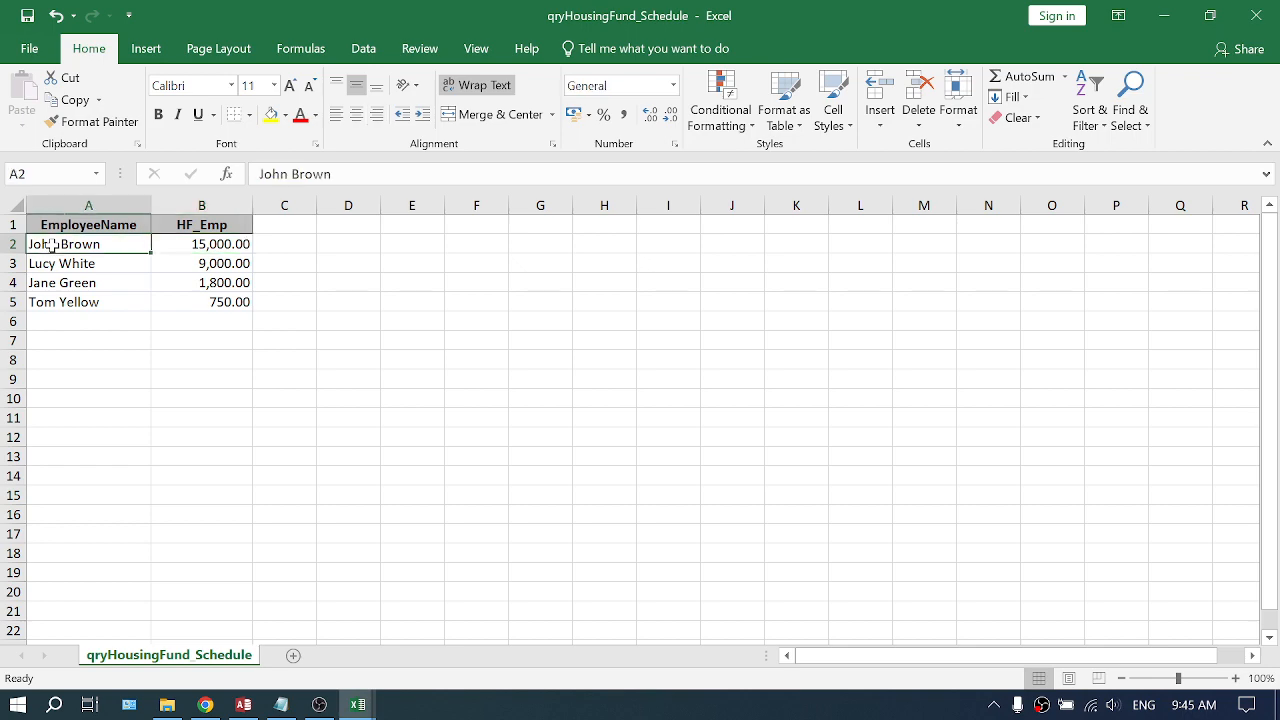
left_click(48, 264)
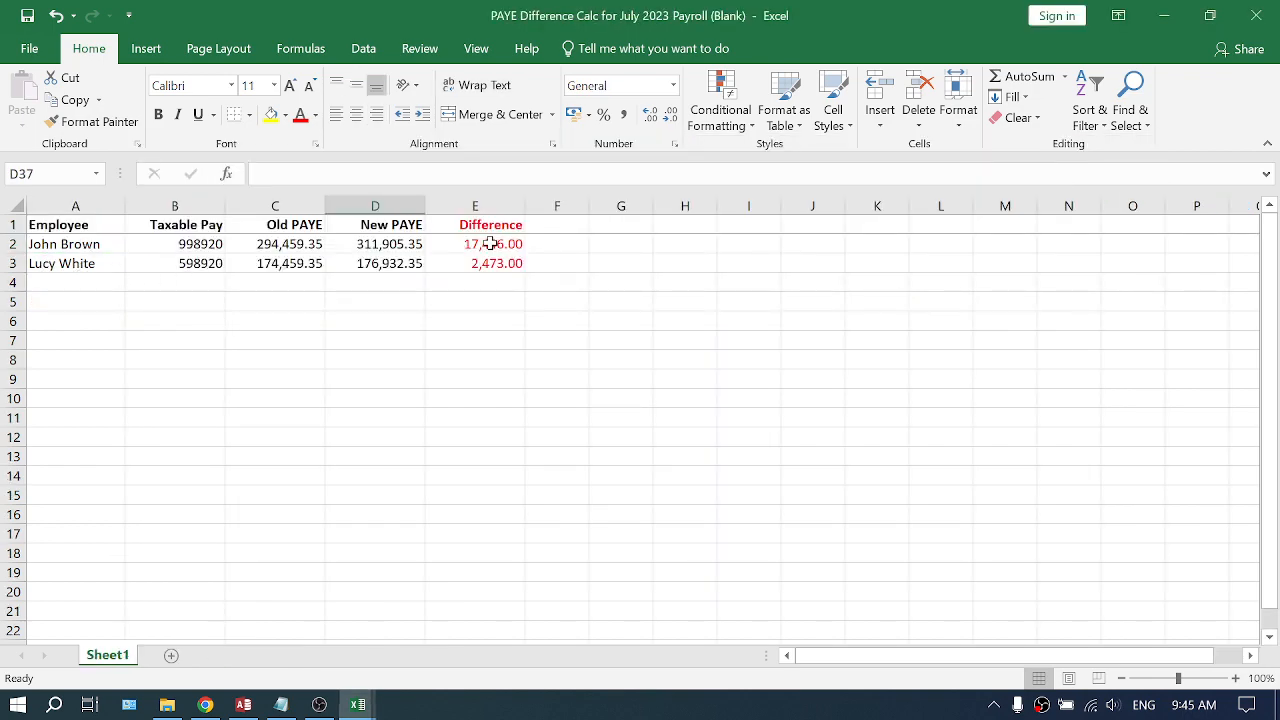
left_click_drag(494, 243, 498, 263)
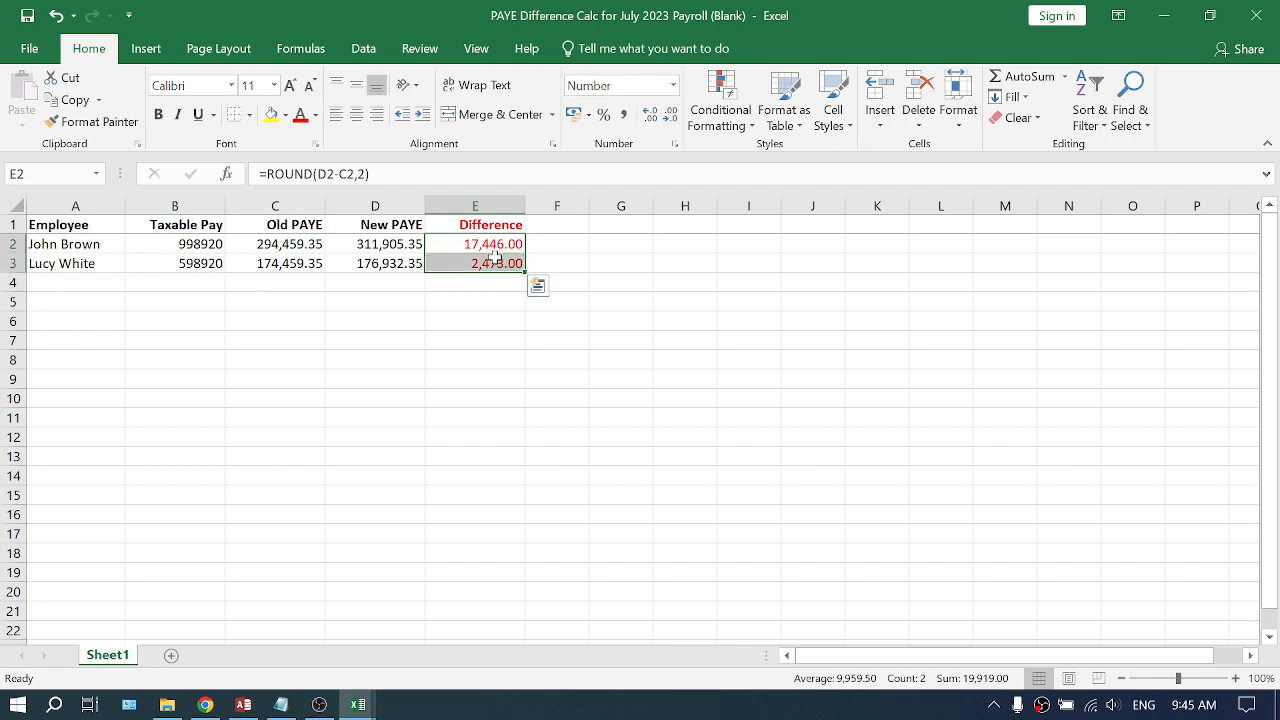
key("ctrl+c")
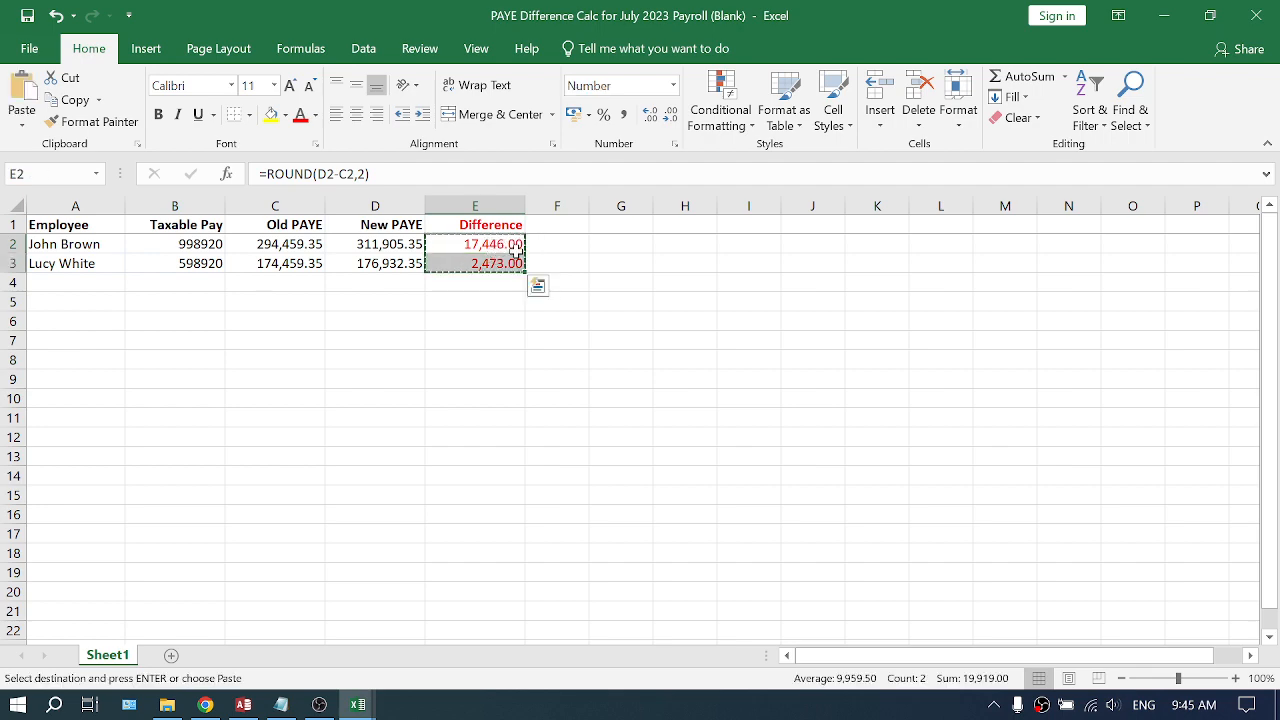
key("alt+Tab")
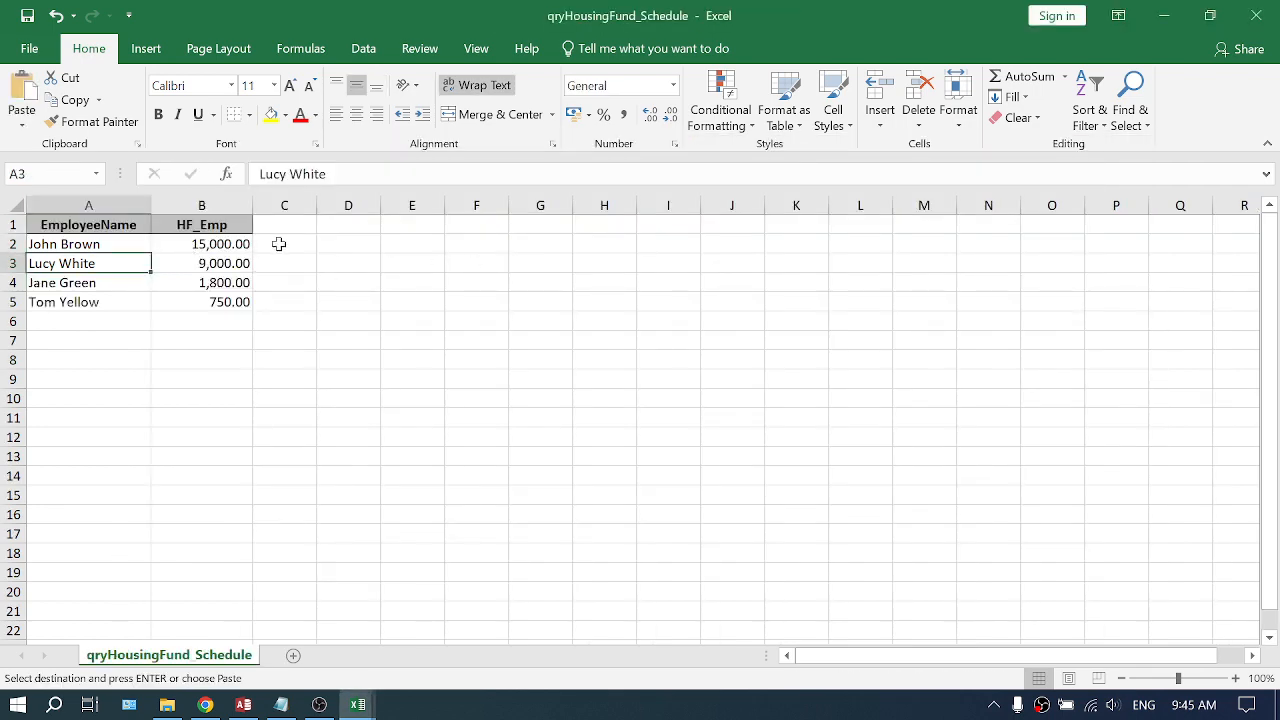
right_click(280, 243)
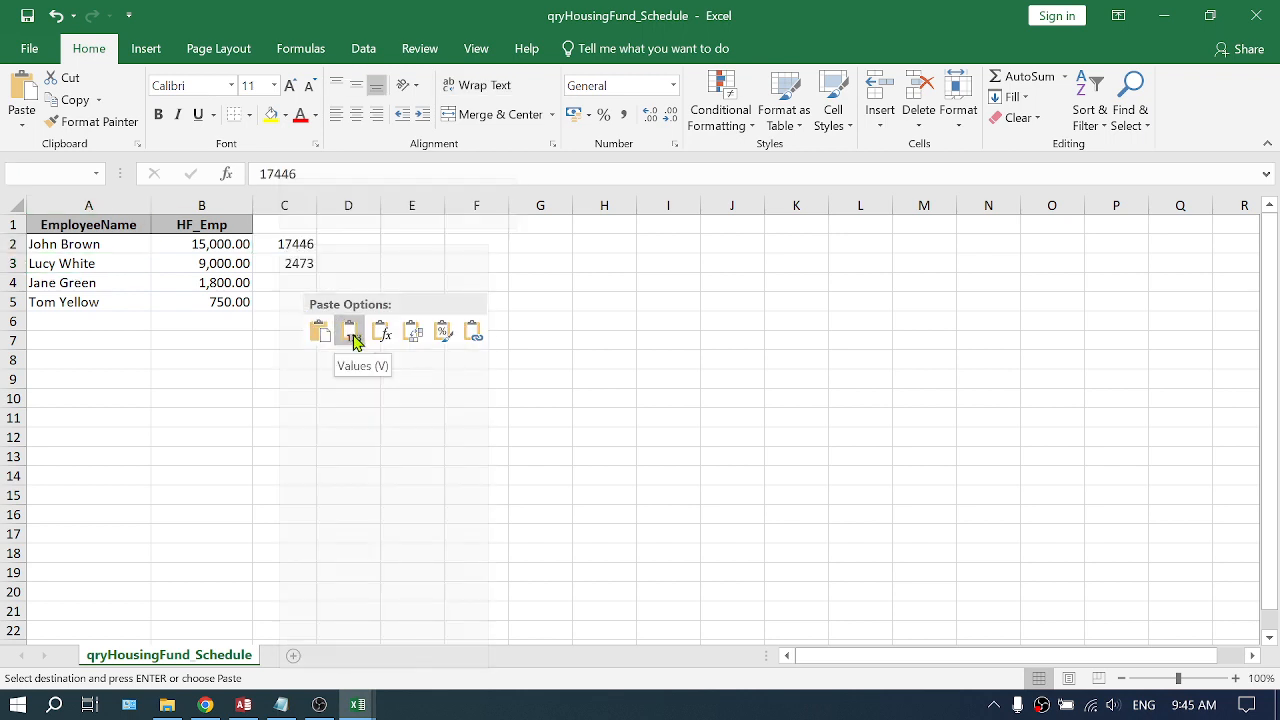
left_click(352, 334)
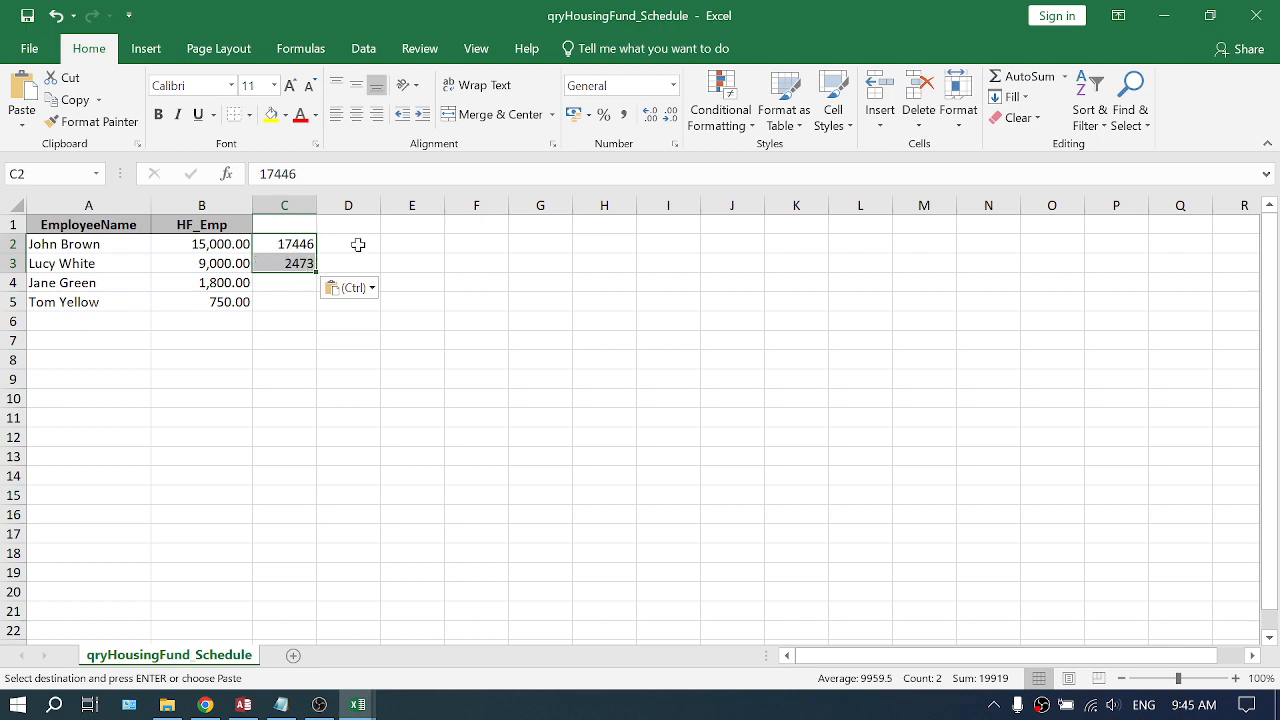
- Add the header "PAYE Diff" above the pasted differences in column C
left_click(283, 226)
type("PAYE Diff")
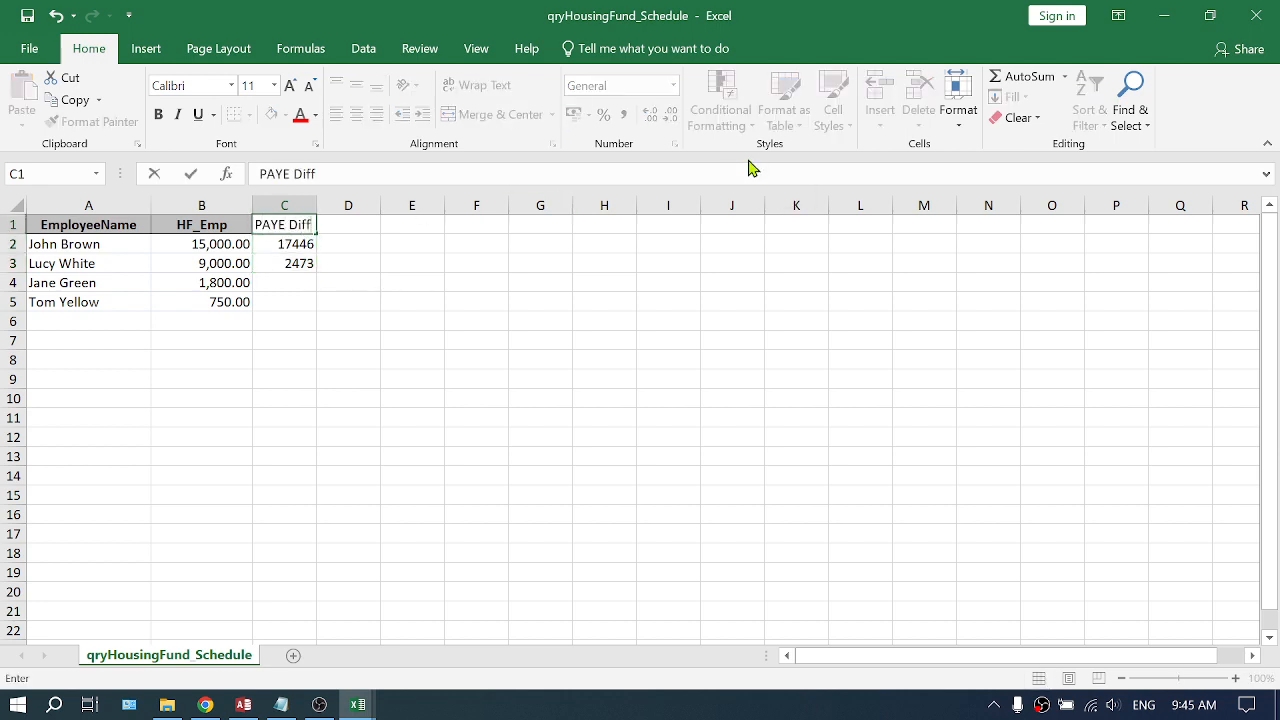
key("Return")
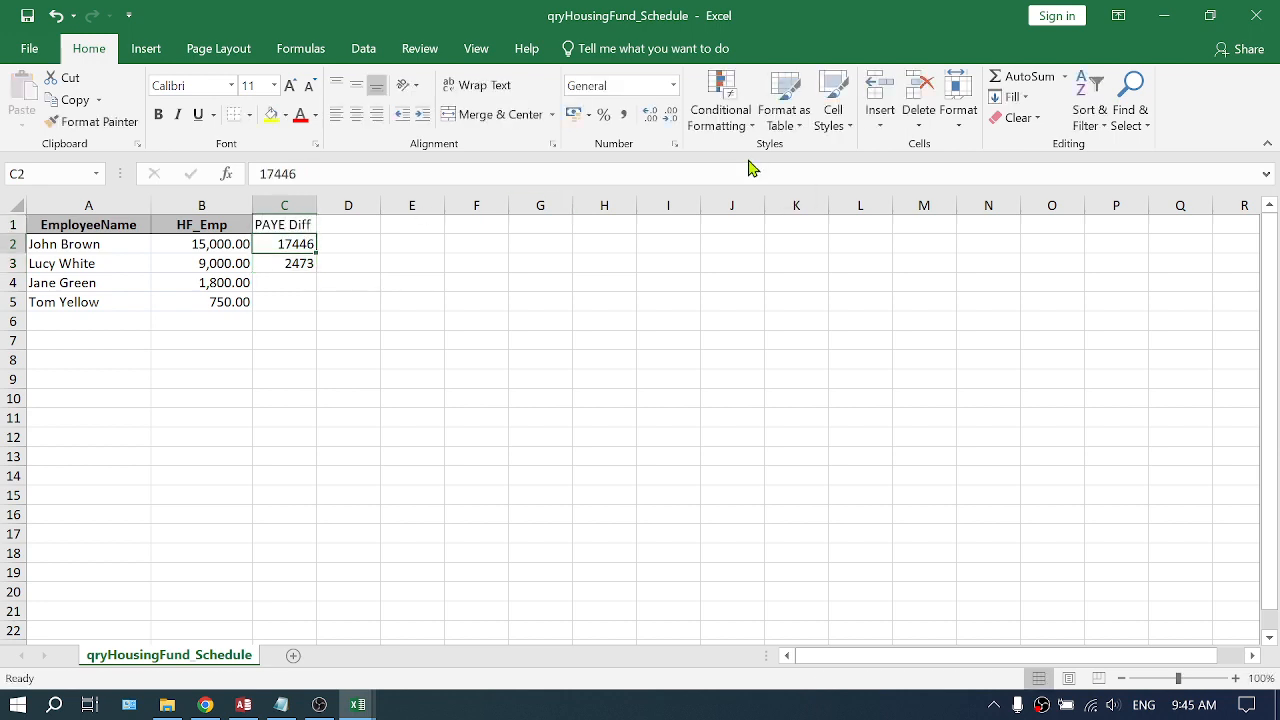
- Enter a formula in D2 adding HF_Emp and PAYE Diff (=B2+C2)
key("Right")
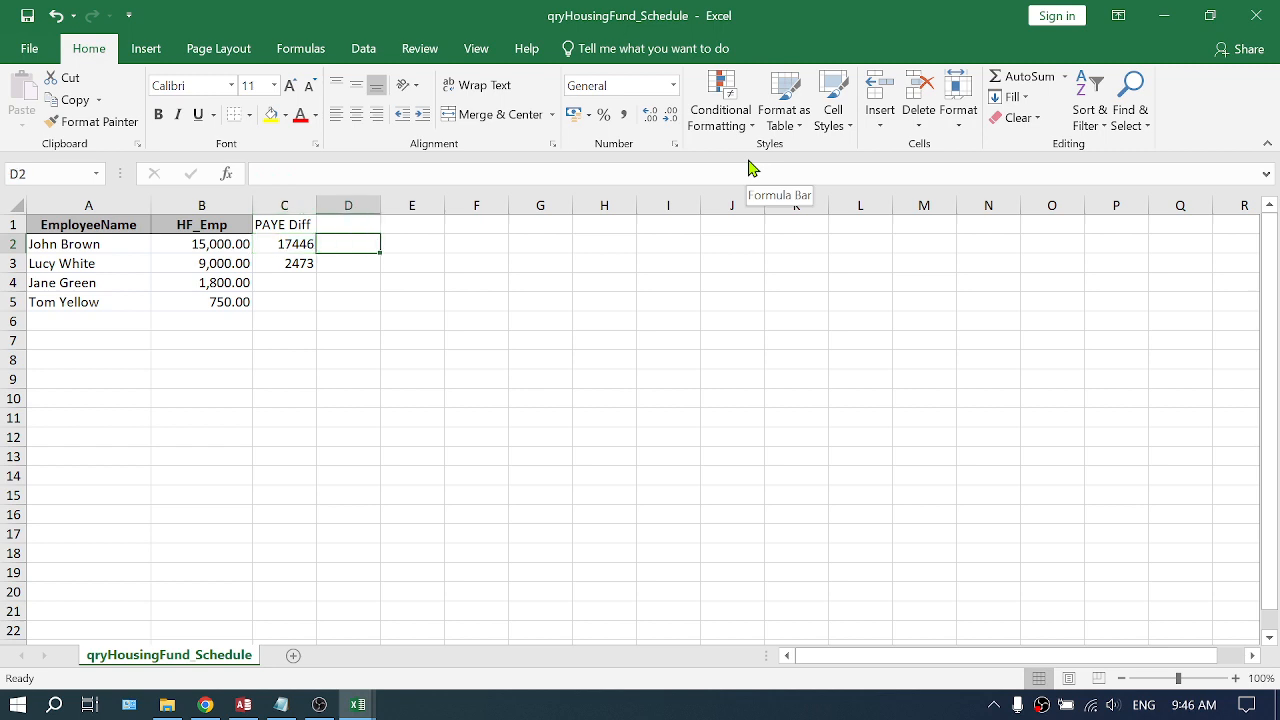
type("=")
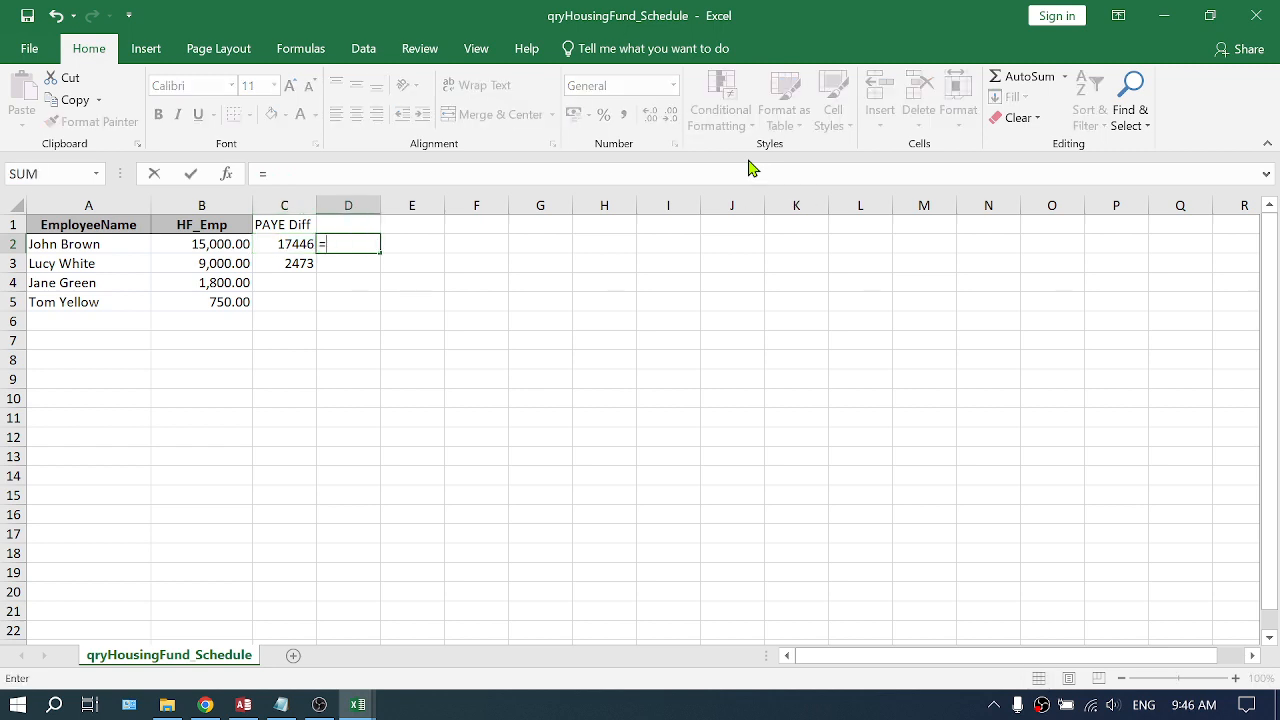
key("Left")
key("Left")
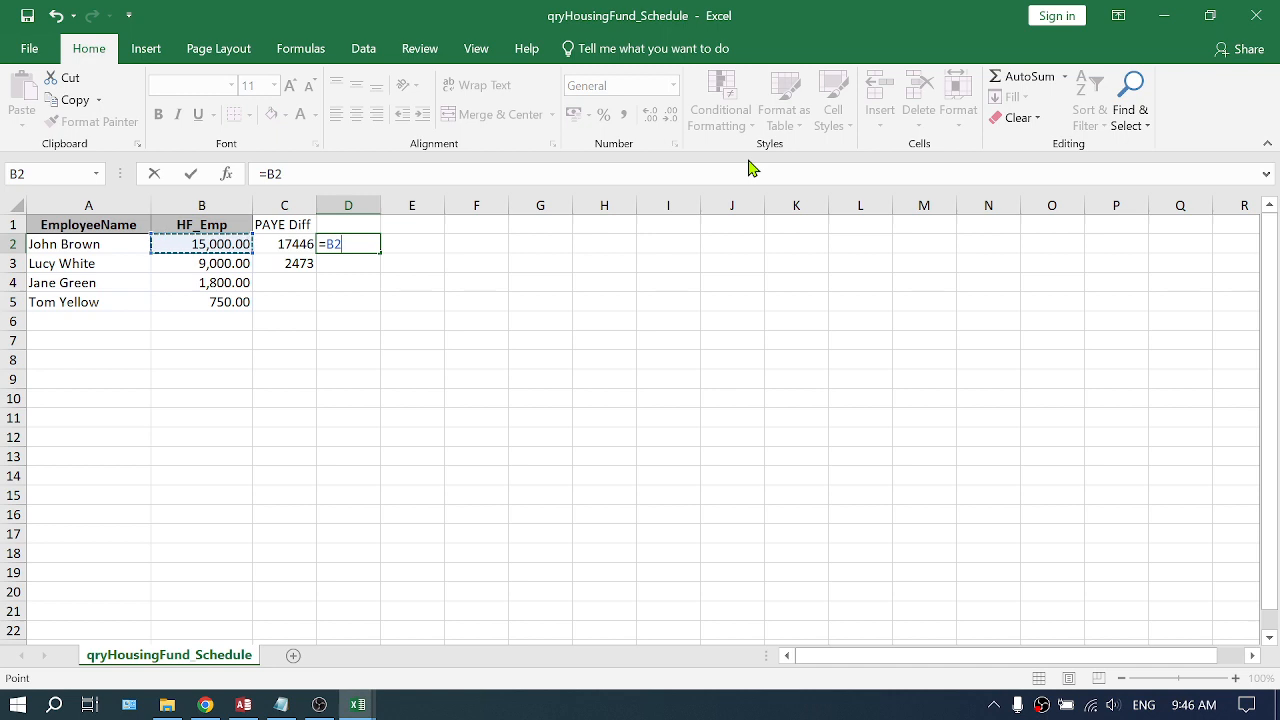
type("+")
key("Left")
key("Return")
key("Up")
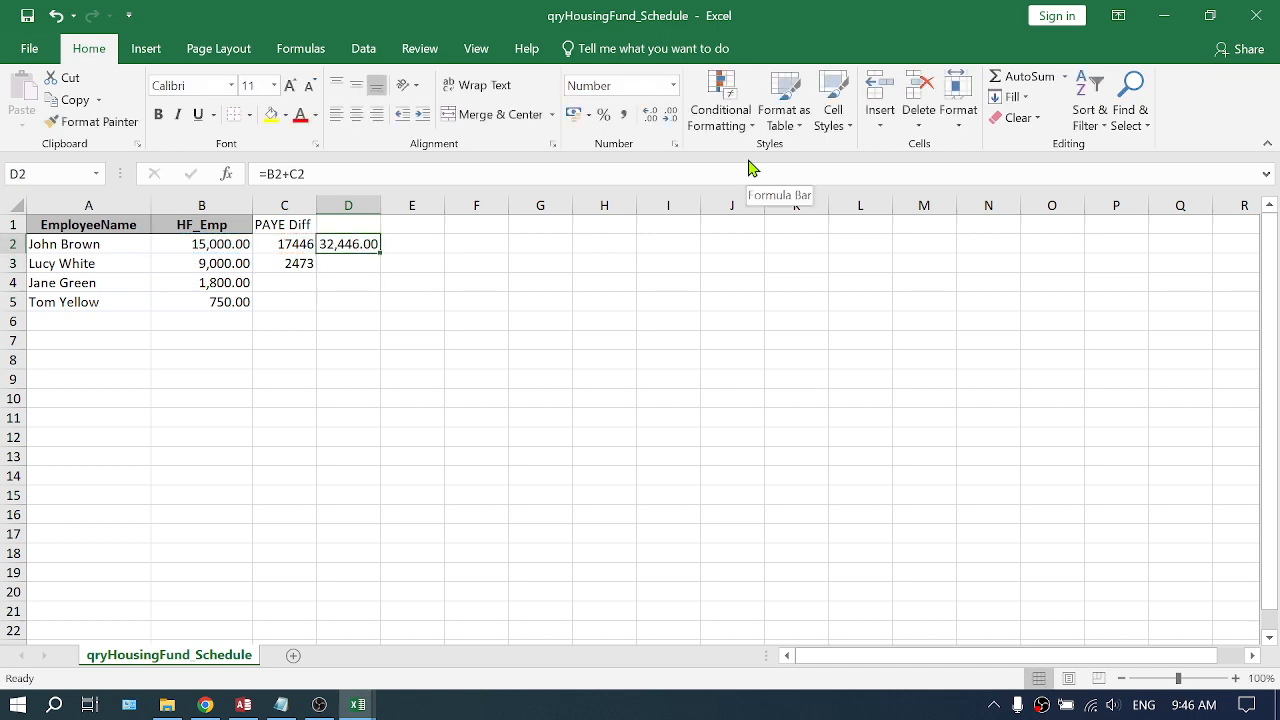
- Copy the D2 formula down to rows 3 through 5
key("ctrl+c")
key("Down")
key("shift+Down")
key("shift+Down")
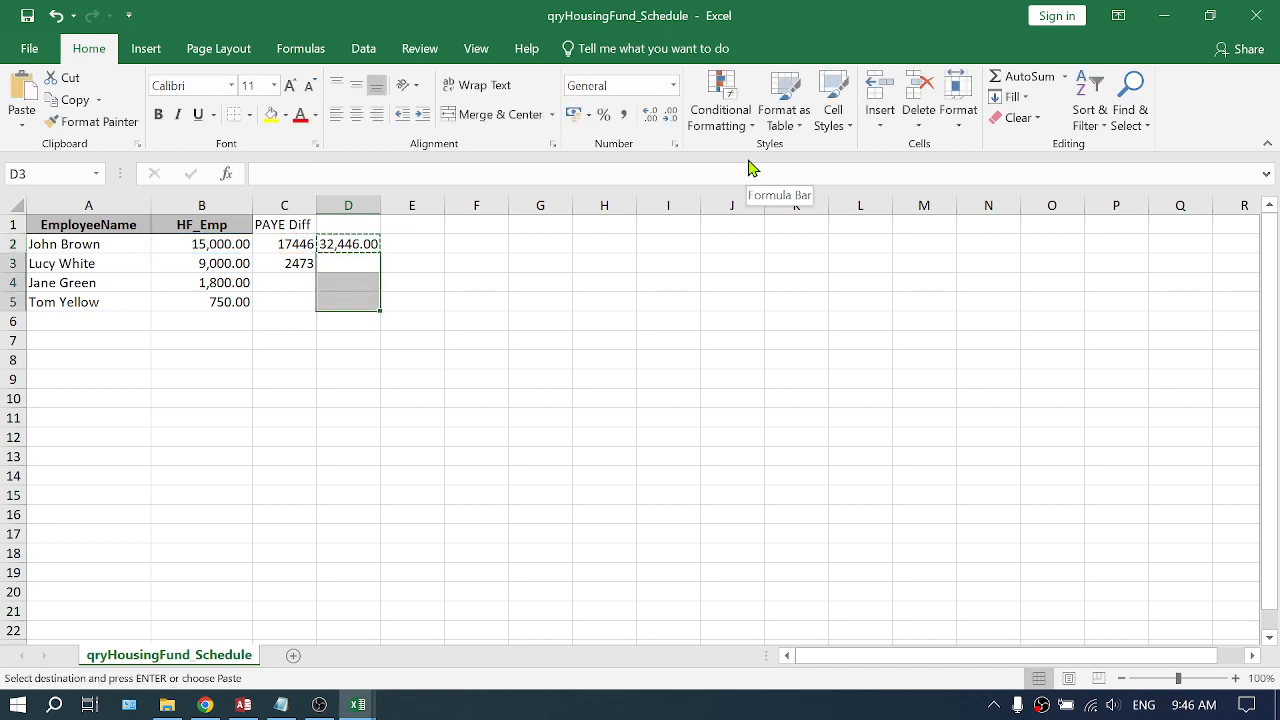
key("Return")
key("Down")
key("Up")
key("Up")
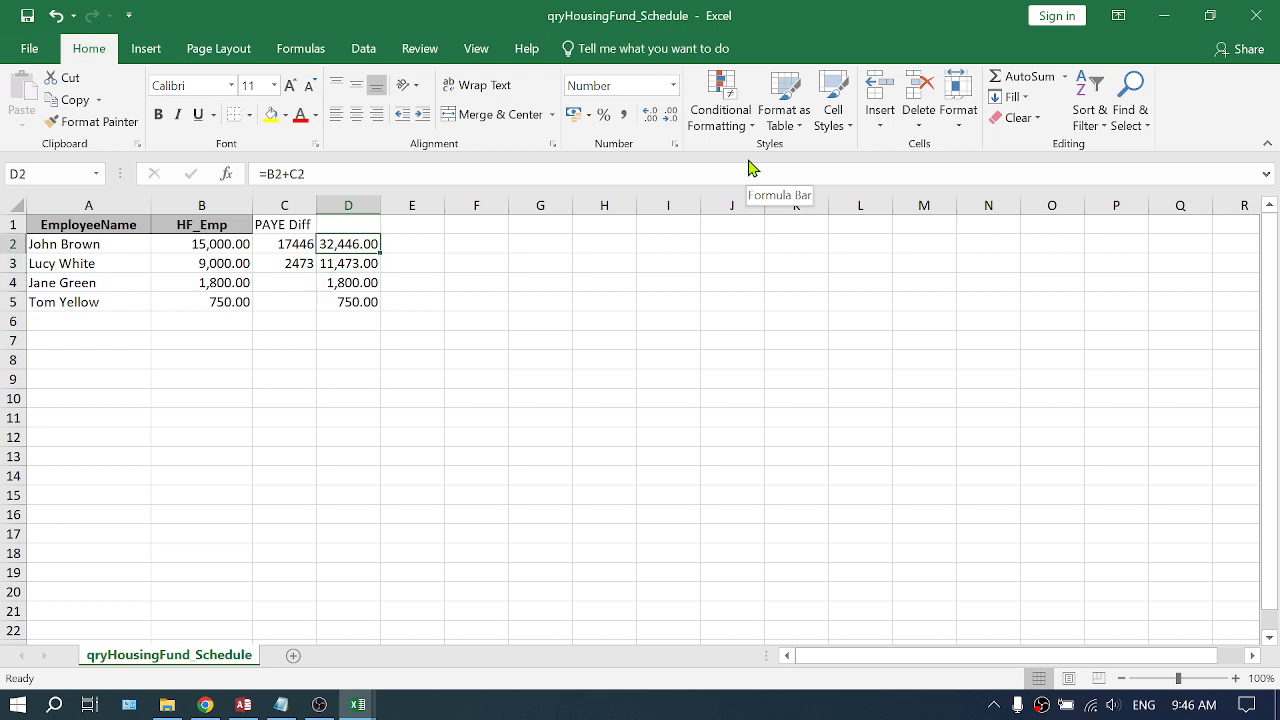
key("Up")
- Add the headers "Recovery" in D1 and "Notes" in E1
type("T")
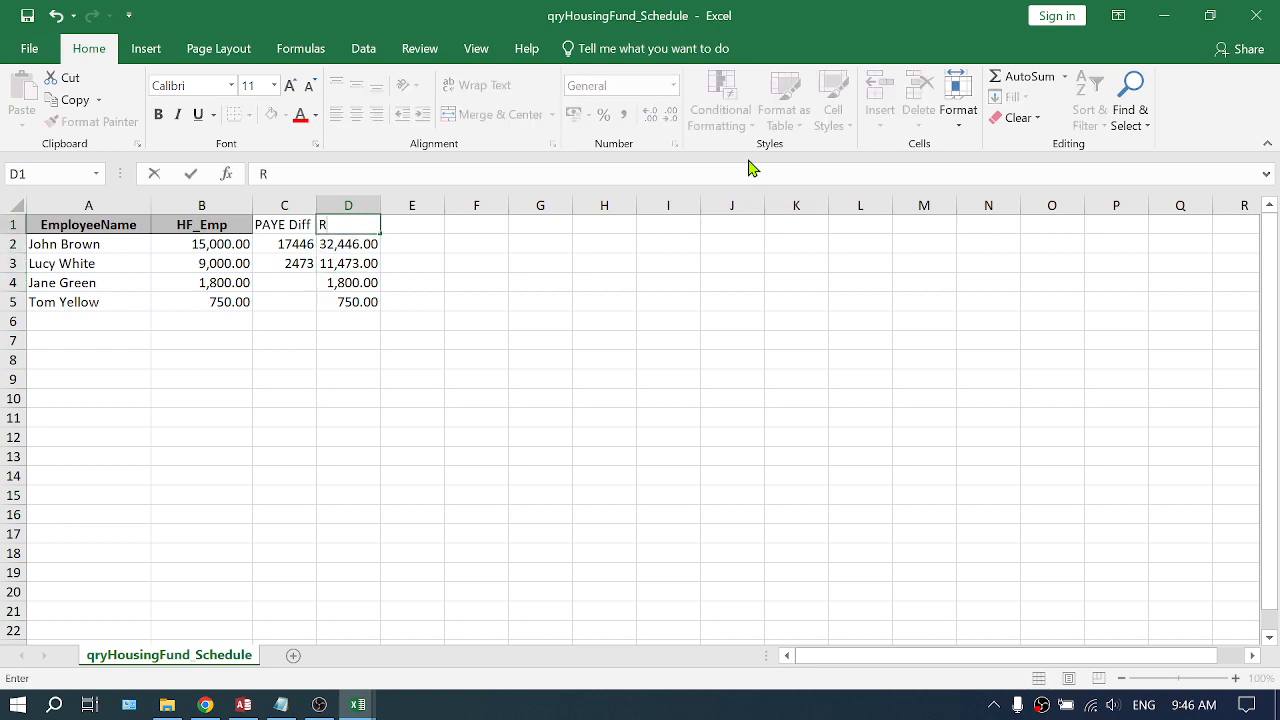
type("ecovery")
key("Return")
key("Down")
key("Right")
key("Up")
key("Up")
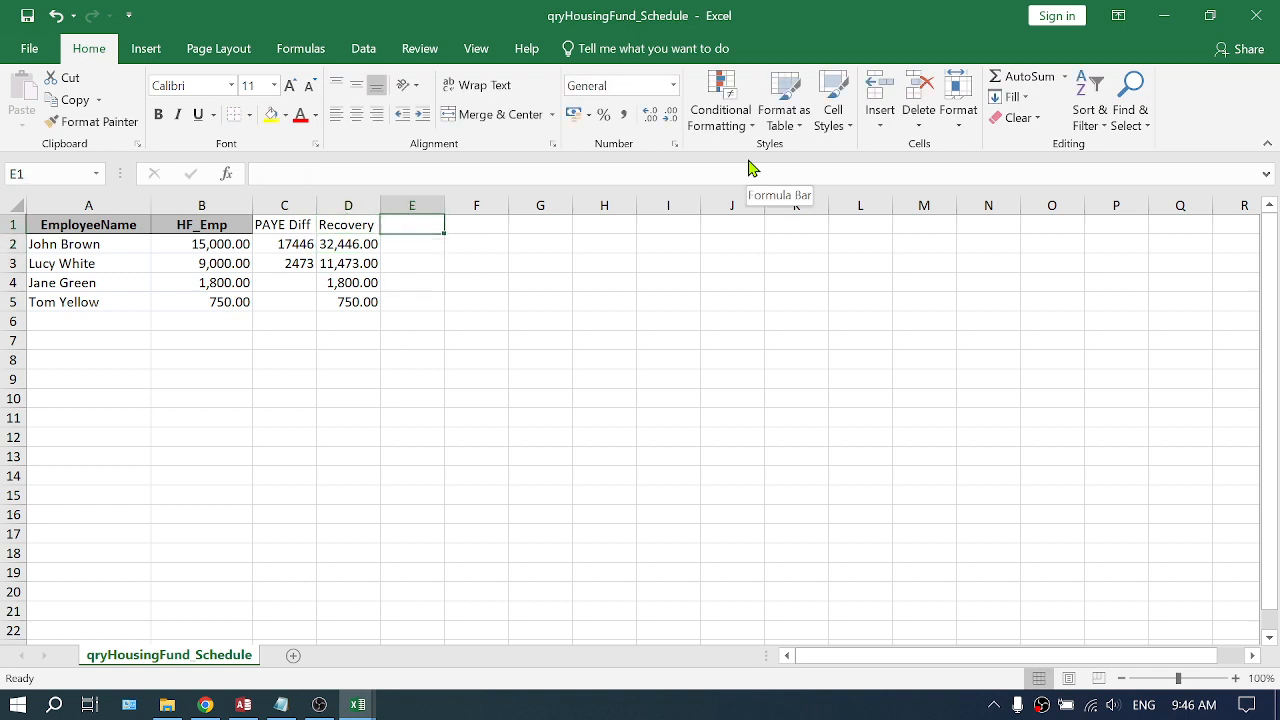
type("Notes")
key("Return")
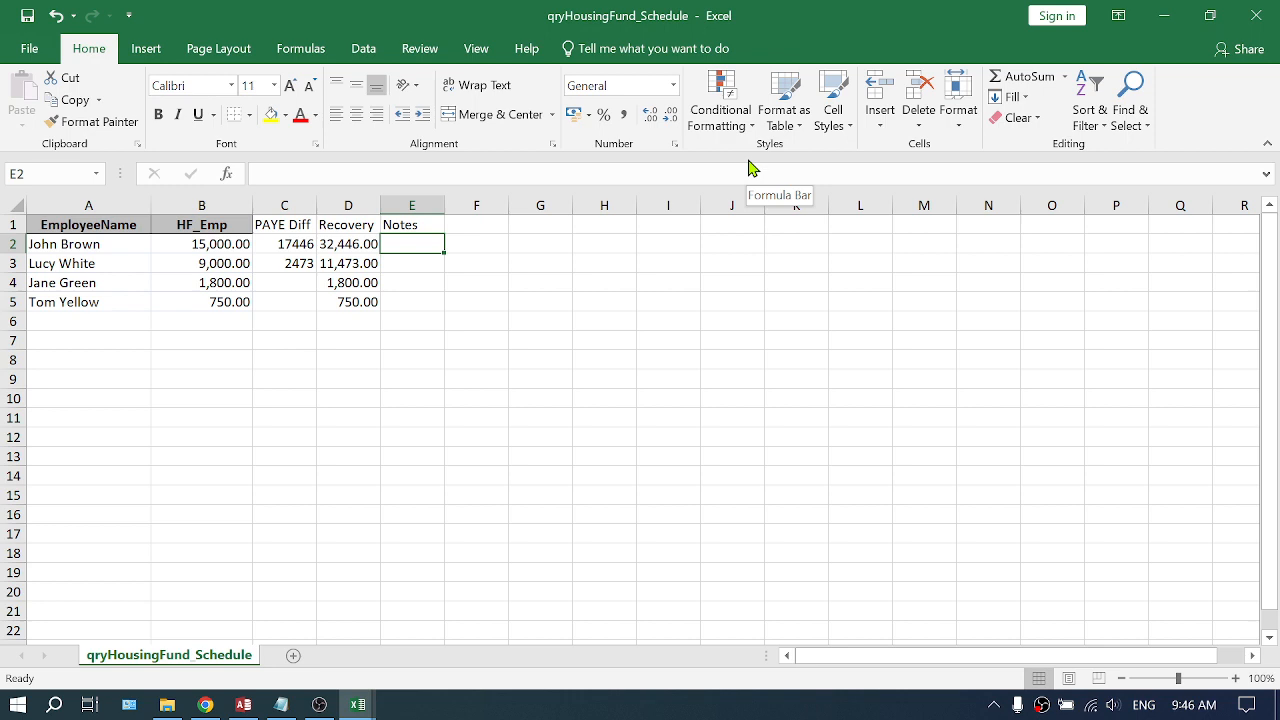
- Enter the note "July Housing Fund + PAYE Difference for July 2023" in E2
type("July H")
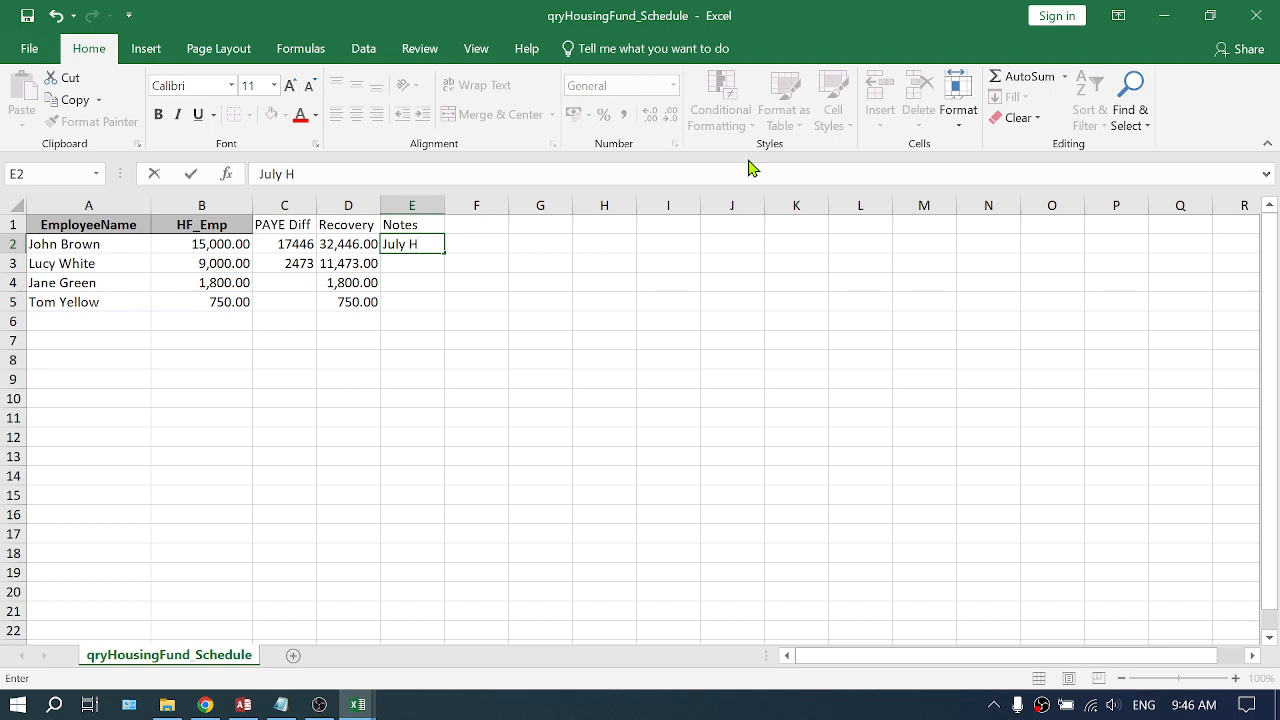
type("ousing Fund")
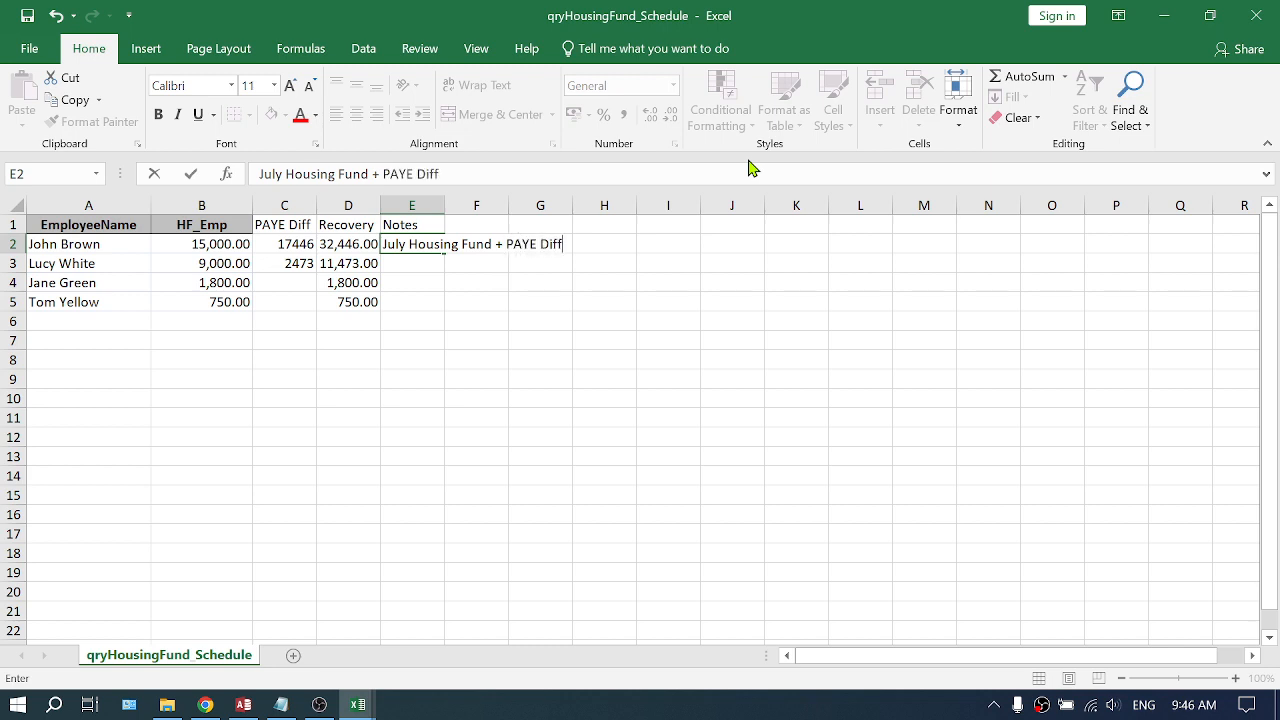
type("+ PAYE Difference for J")
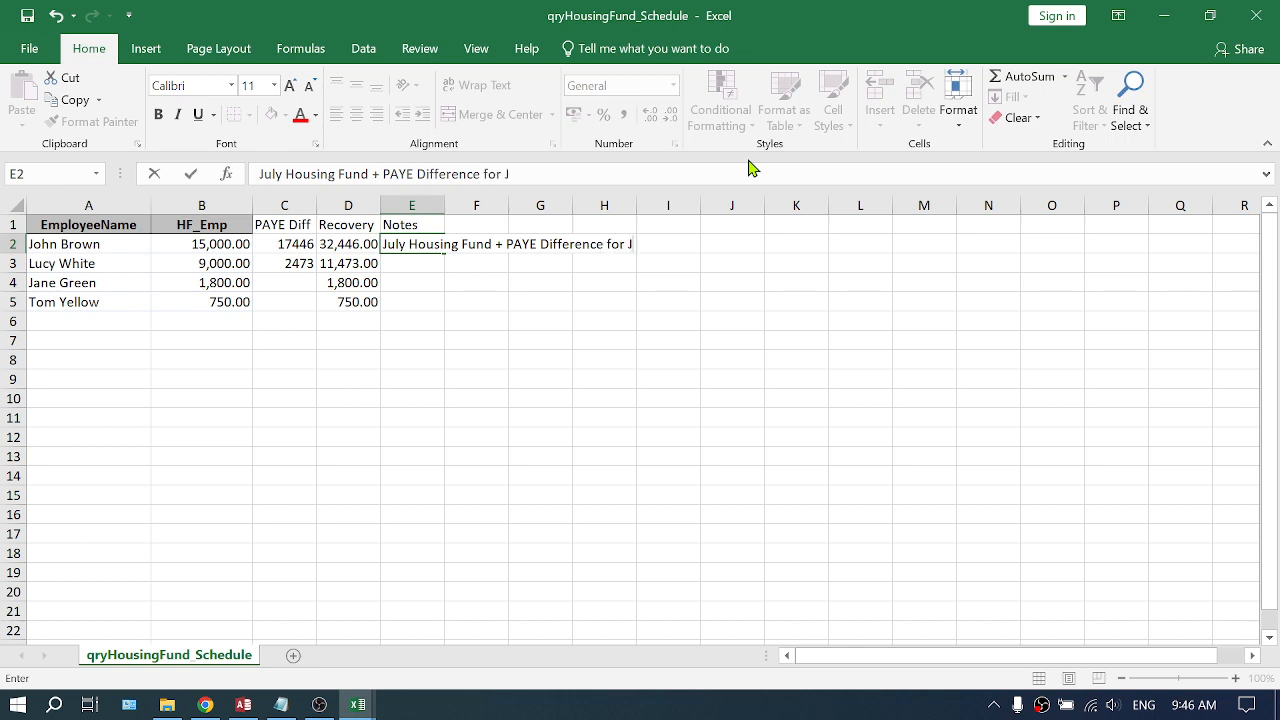
type("023")
key("Return")
- Edit the E2 note to read "Housing Fund + PAYE Difference for July 2023"
key("Up")
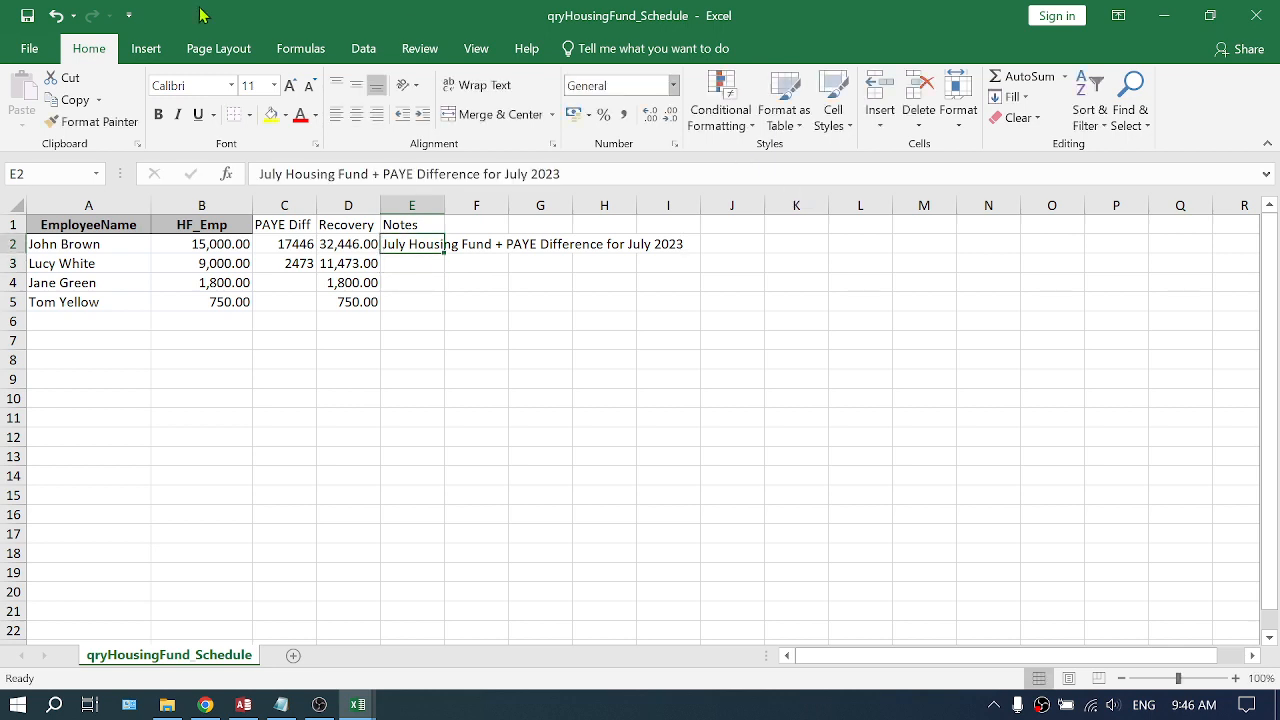
double_click(270, 174)
key("Delete")
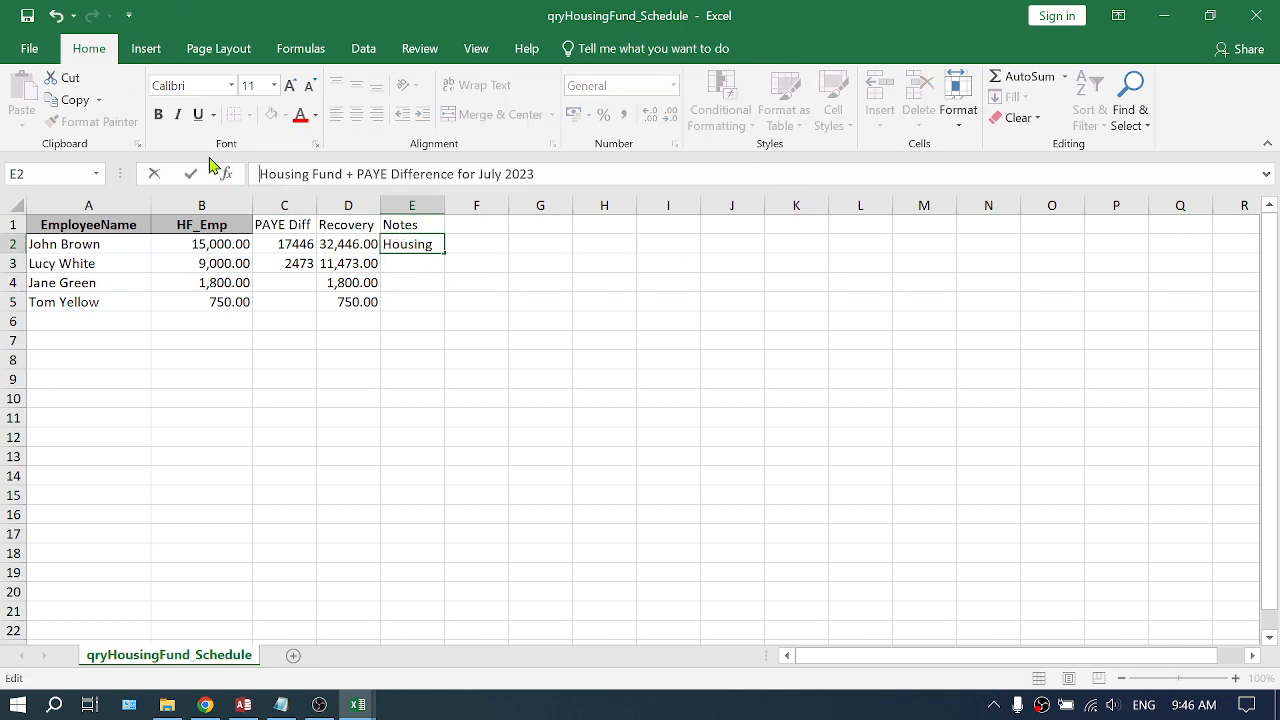
key("Return")
- Copy the E2 note into E3 and E4
key("Up")
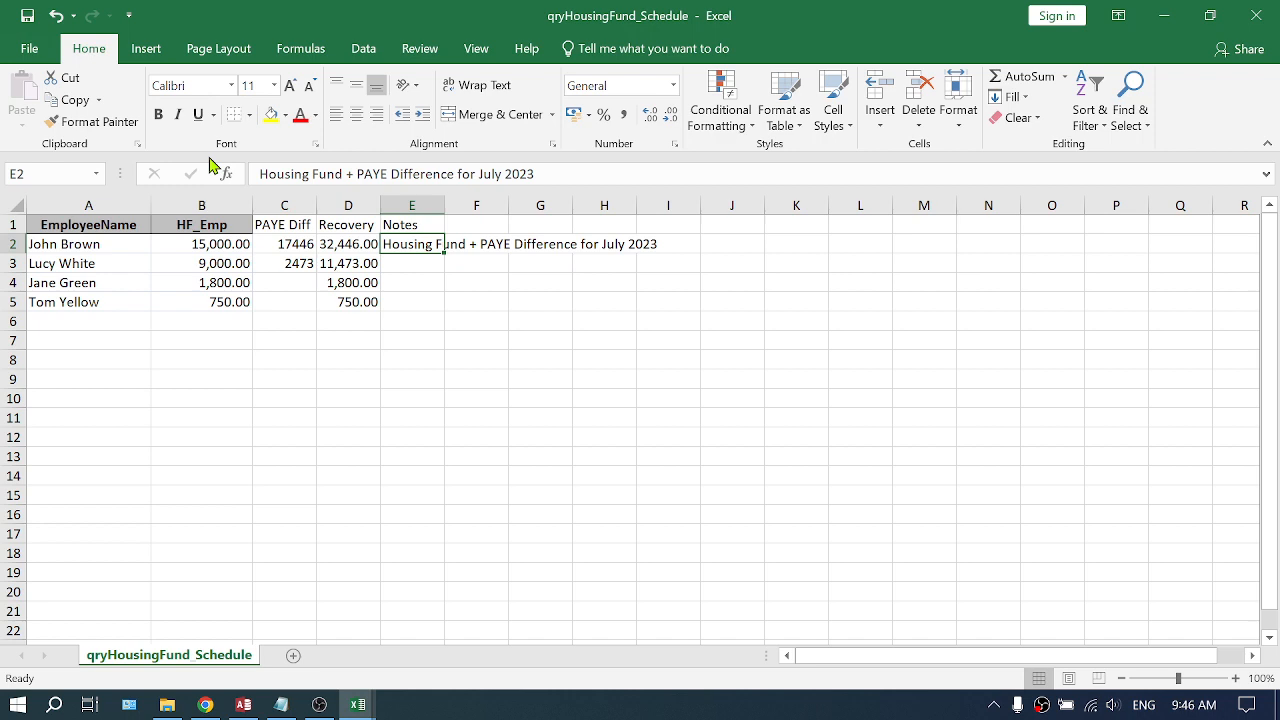
key("ctrl+c")
key("Down")
key("Down")
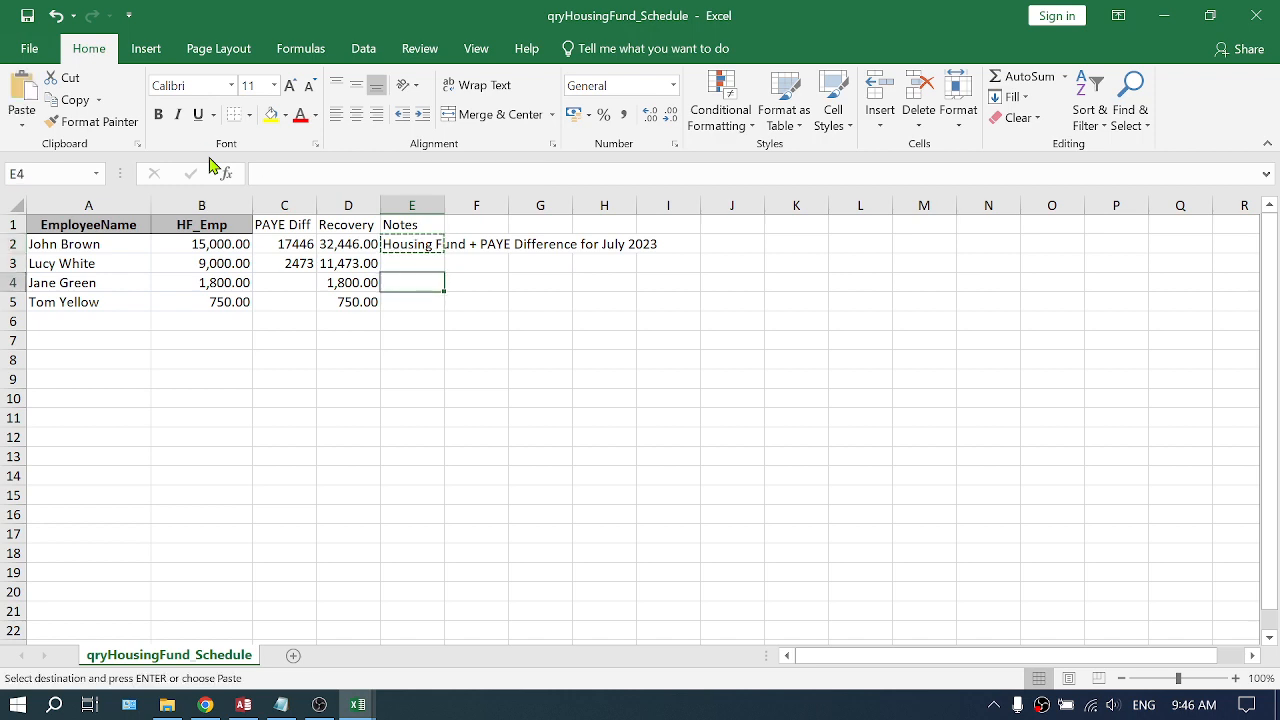
key("Up")
key("shift+Down")
key("Return")
key("Down")
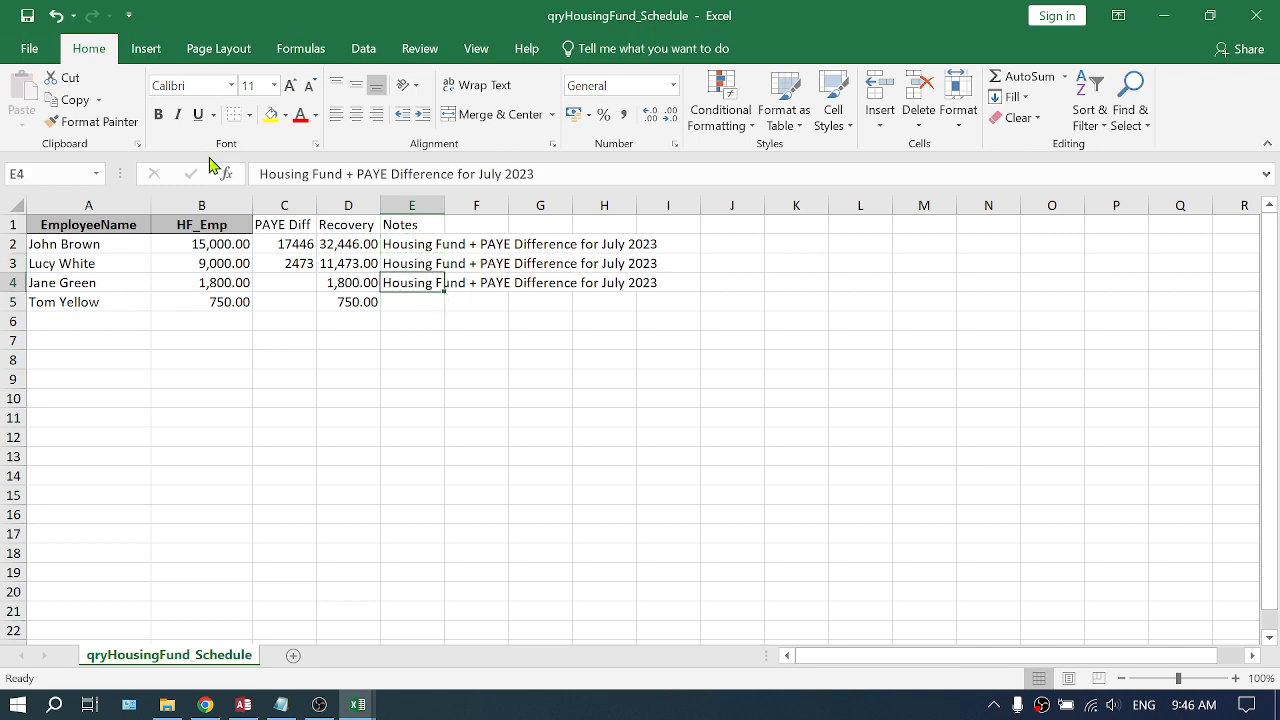
double_click(350, 174)
left_click_drag(366, 174, 465, 172)
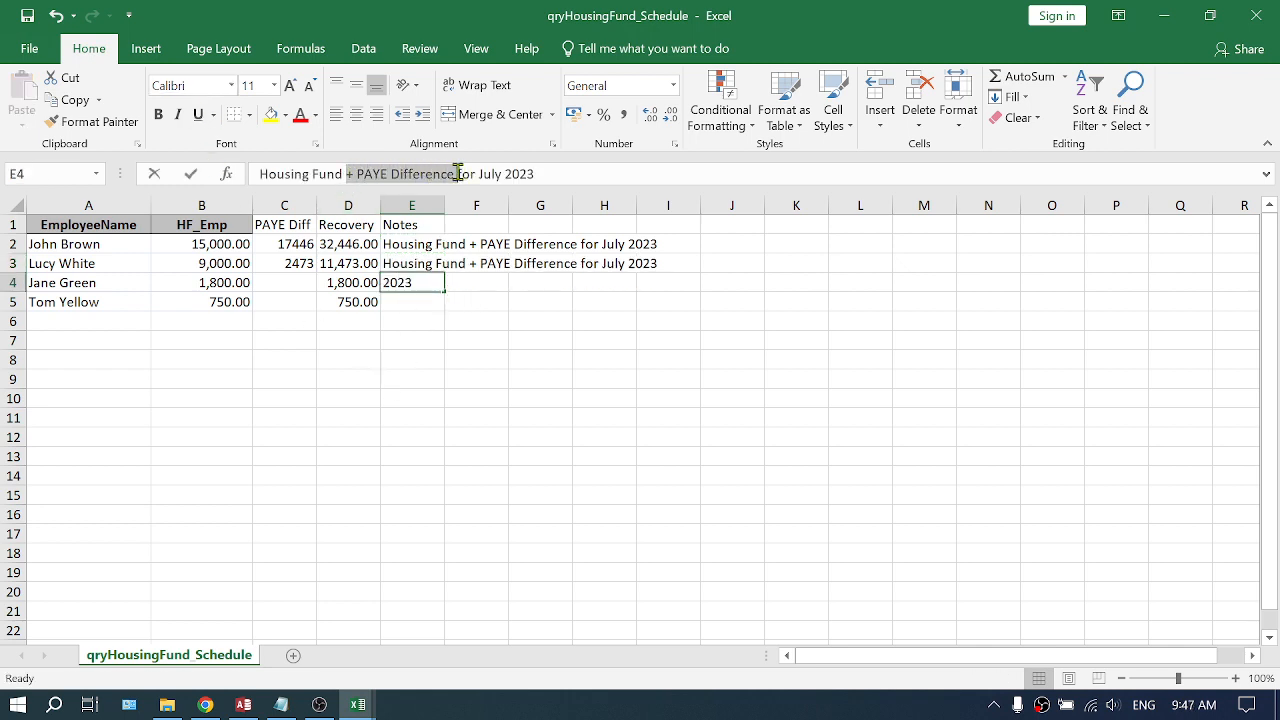
key("BackSpace")
key("Return")
- Copy Jane Green's note to Tom Yellow's row in E5
key("Up")
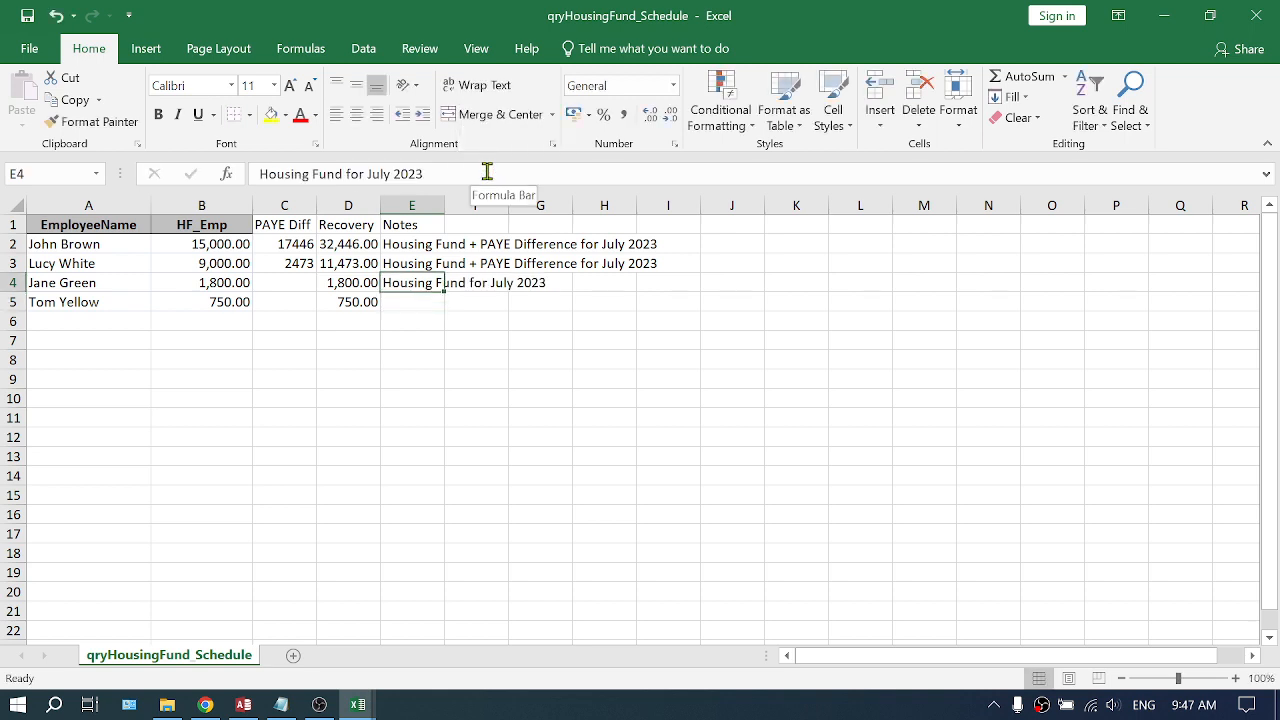
key("ctrl+c")
key("Down")
key("ctrl+v")
key("Up")
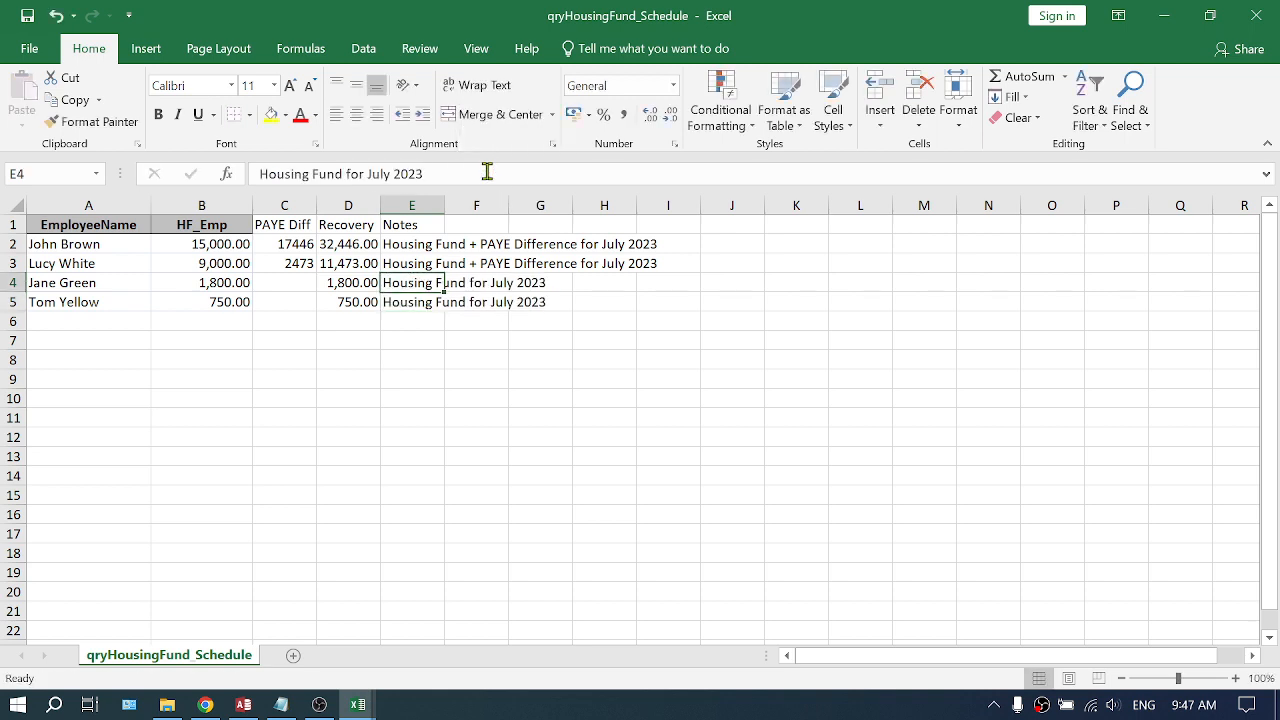
key("Escape")
- Autofit the width of the Notes column to its contents
key("Up")
key("Up")
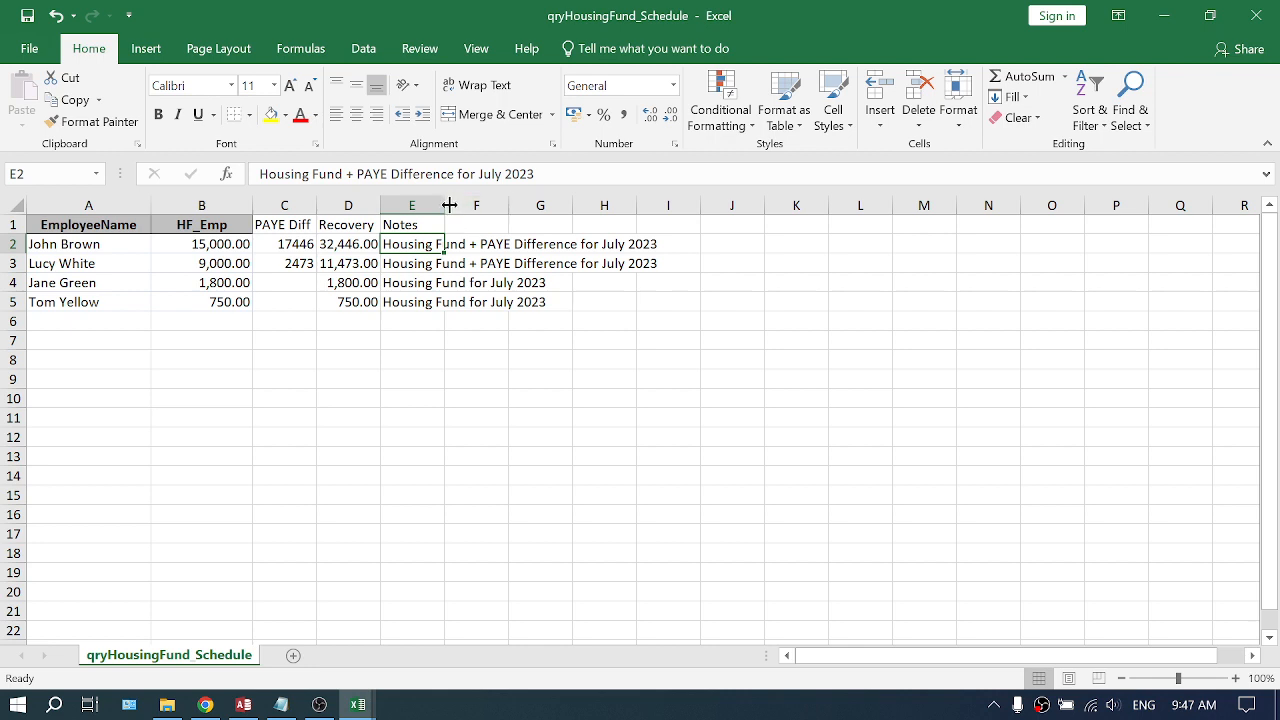
double_click(448, 198)
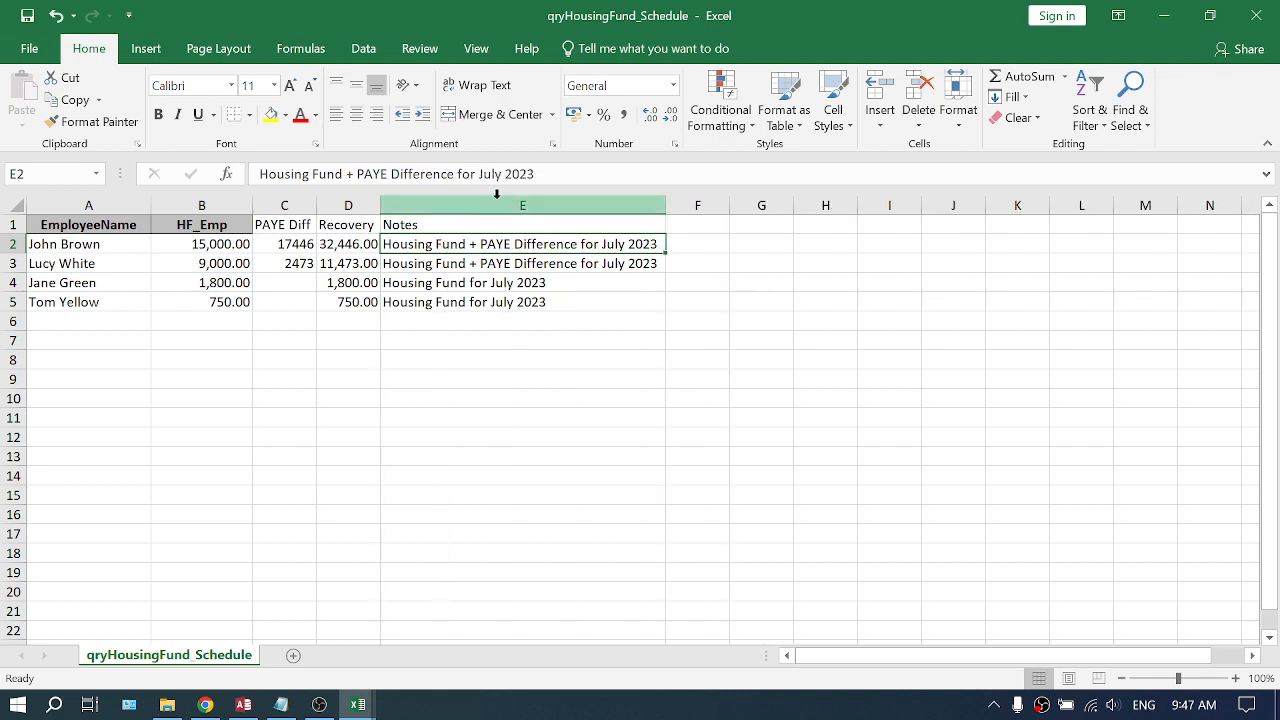
- Close the PAYE Difference Calc for July 2023 Payroll (Blank) workbook
left_click(350, 245)
left_click(414, 246)
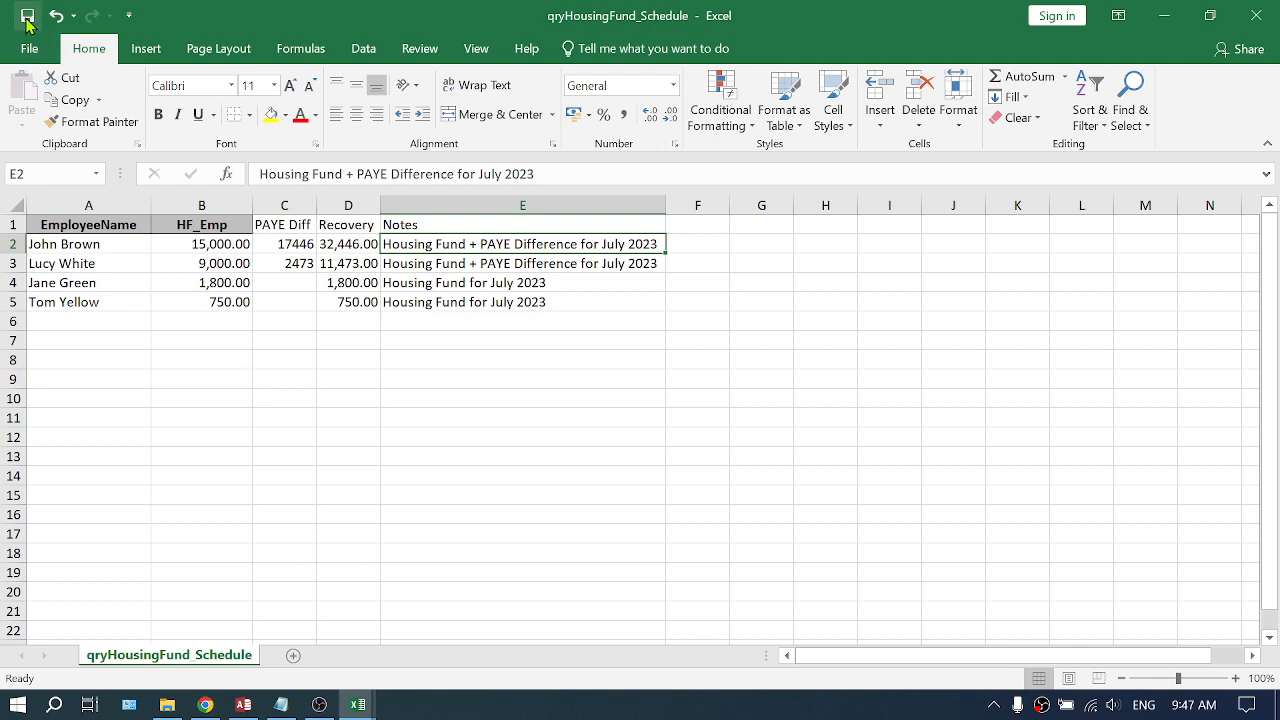
left_click(357, 706)
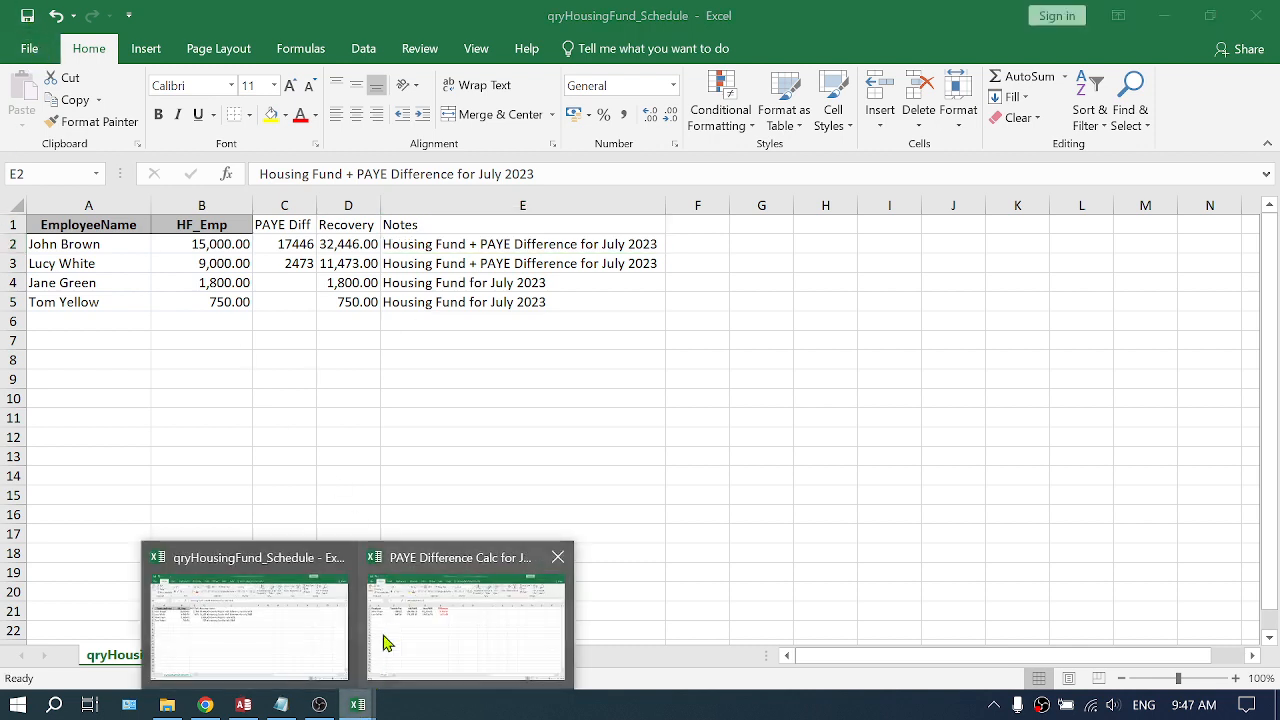
left_click(475, 573)
left_click(1256, 15)
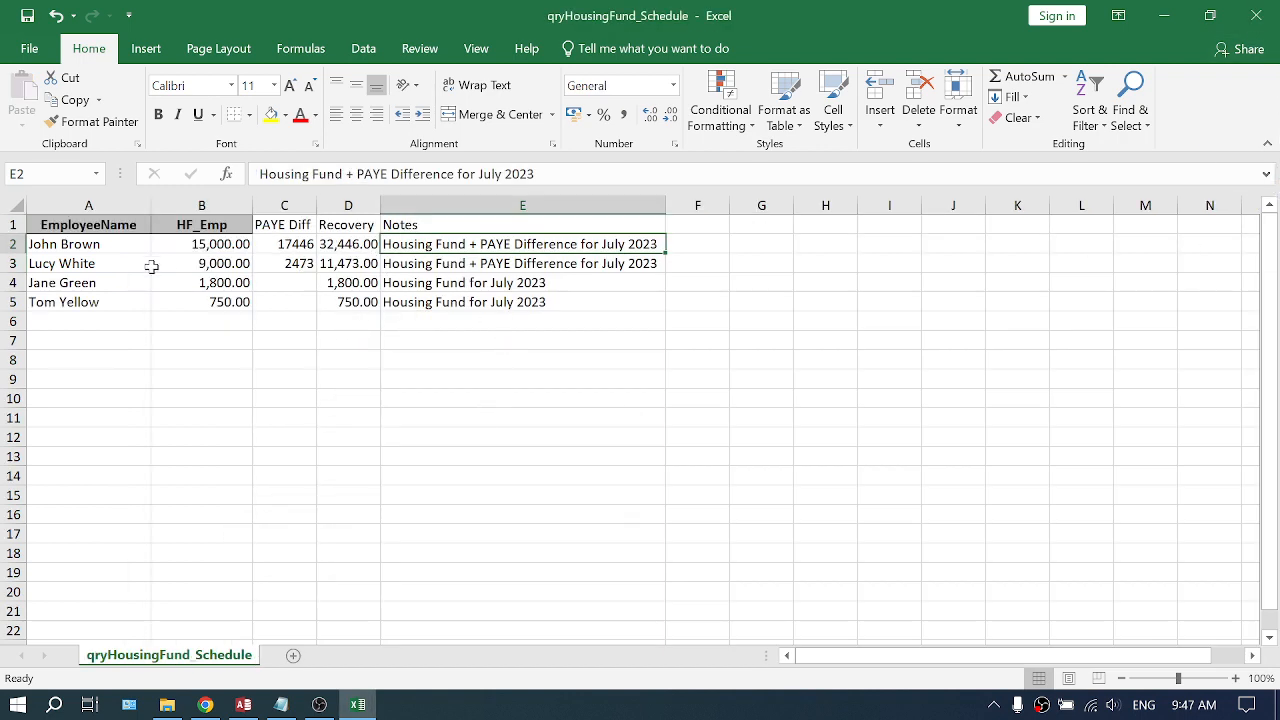
left_click_drag(124, 247, 115, 302)
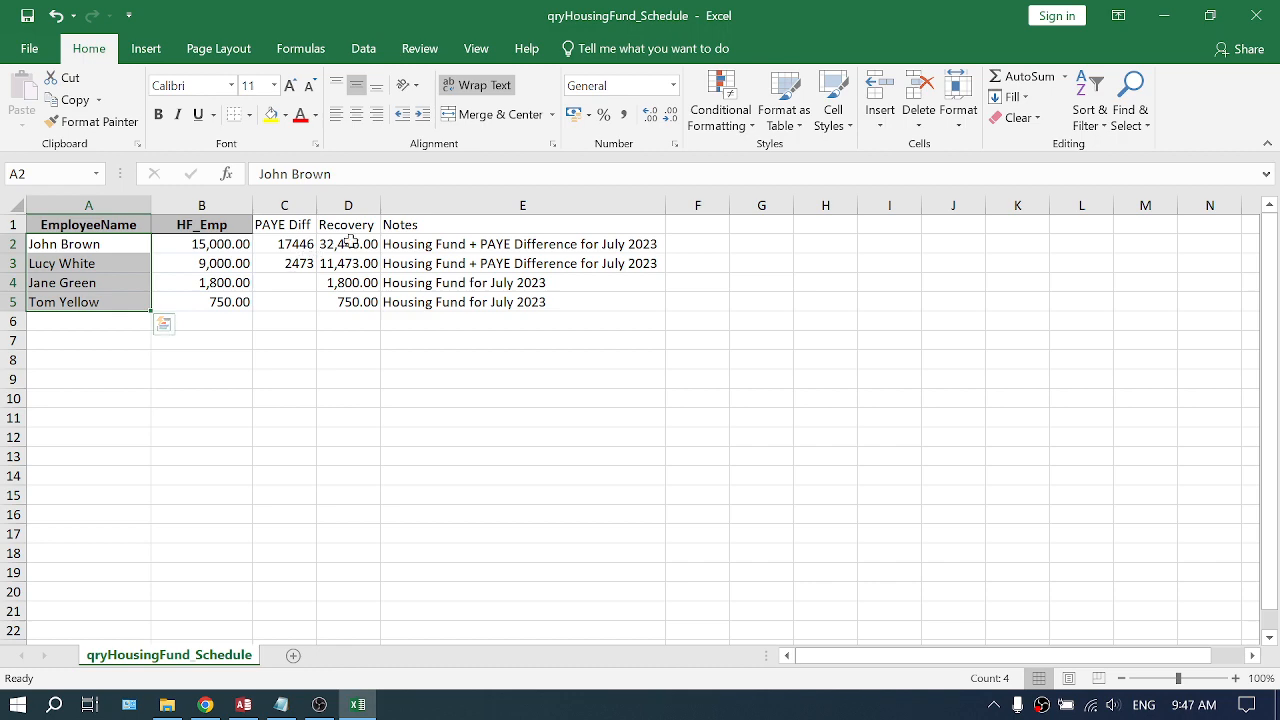
left_click_drag(347, 244, 352, 300)
left_click_drag(416, 249, 420, 282)
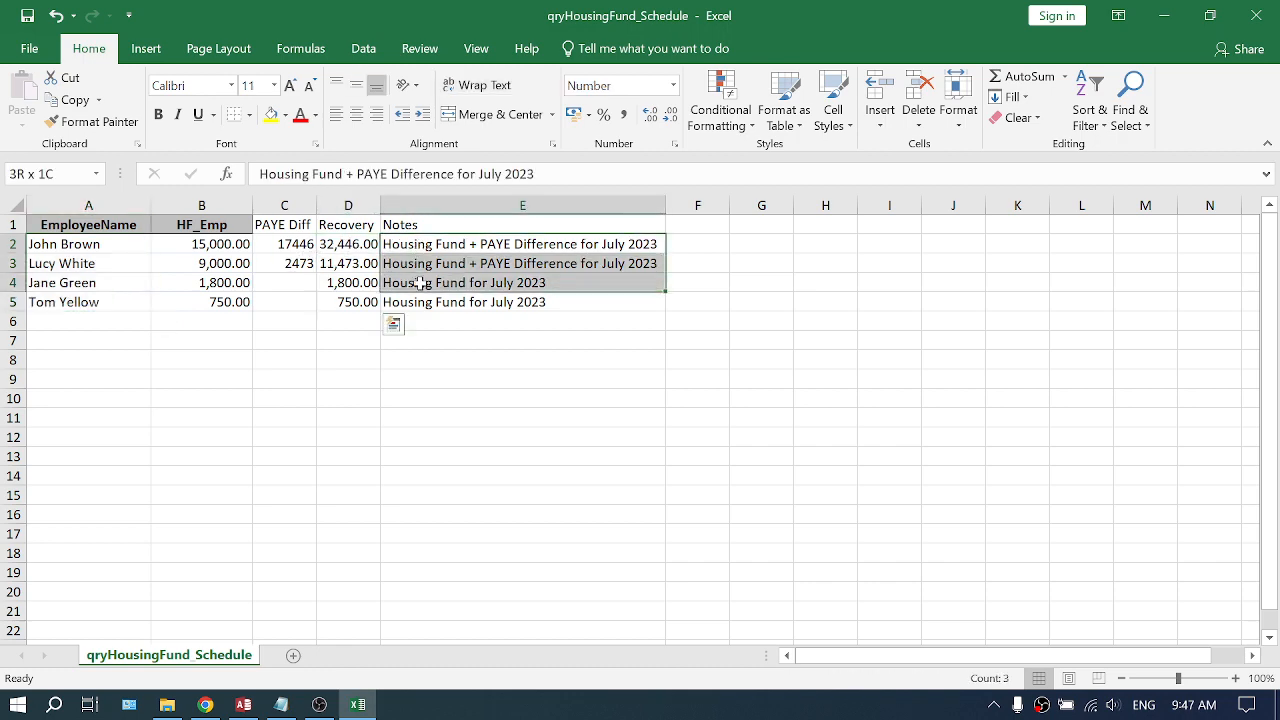
left_click(355, 704)
left_click(243, 704)
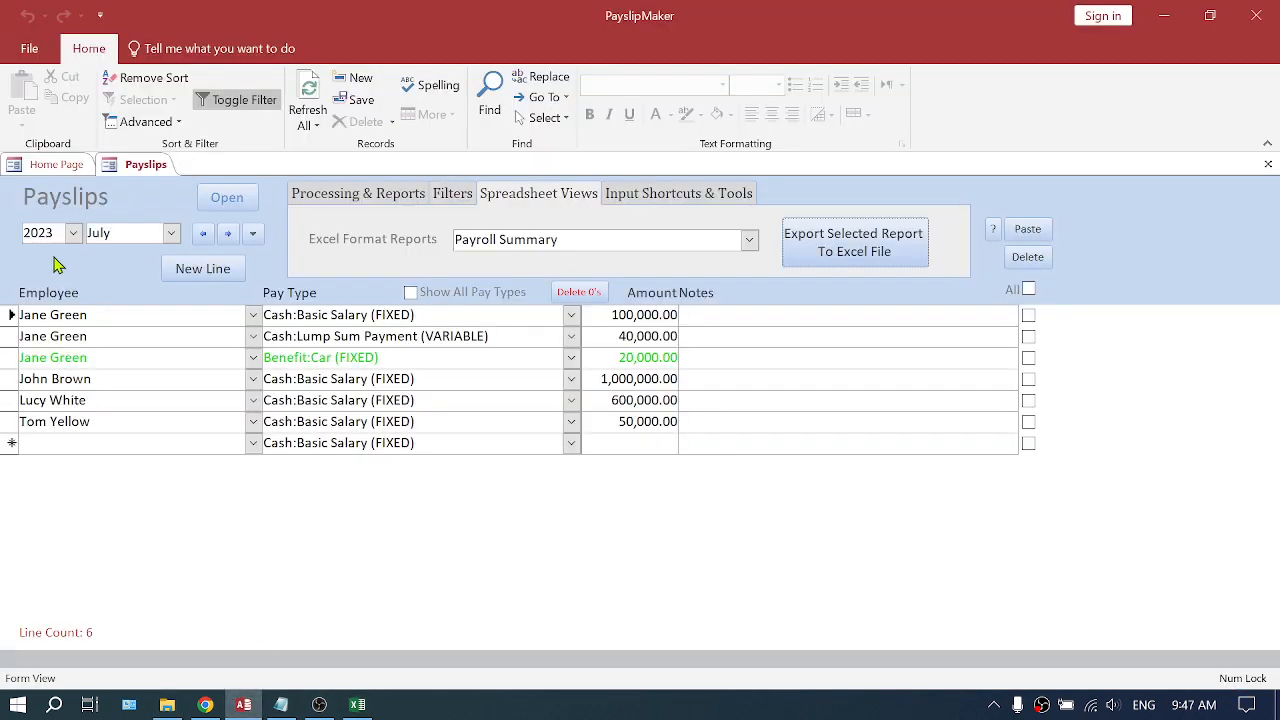
- Open Pay Types and display the Voluntary Deductions pay class to check the Recovery pay type
left_click(66, 170)
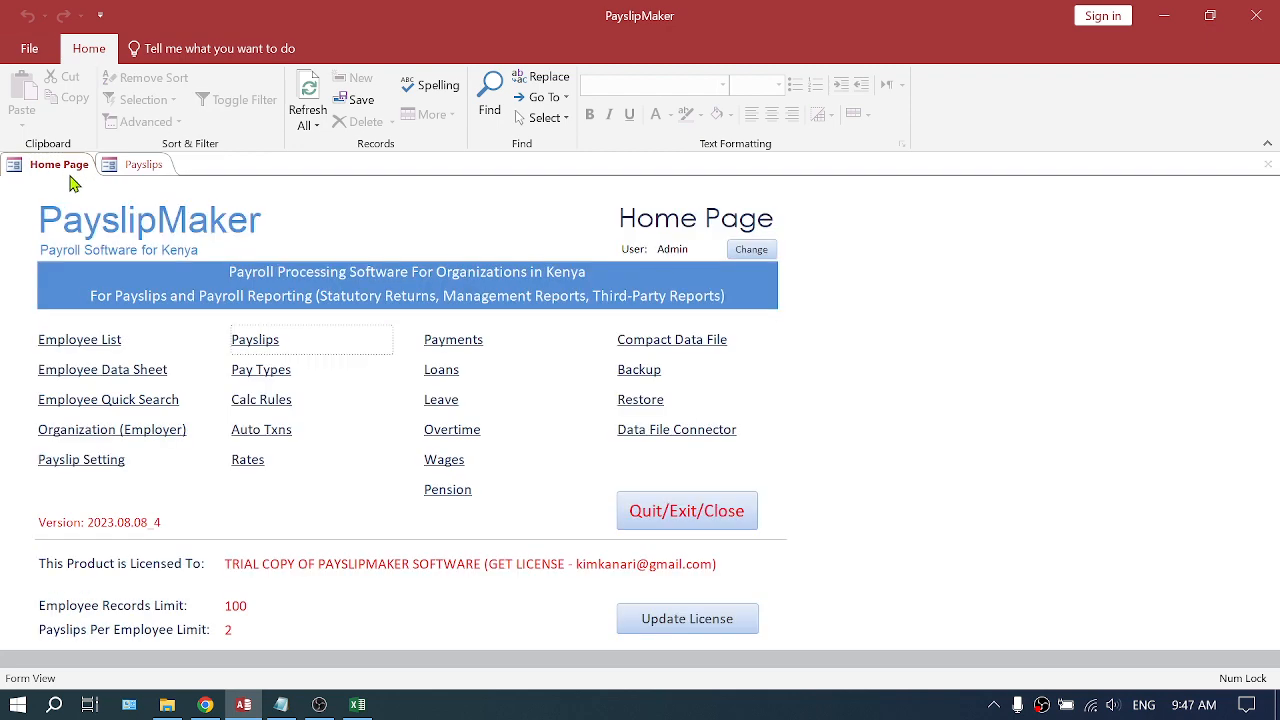
left_click(263, 376)
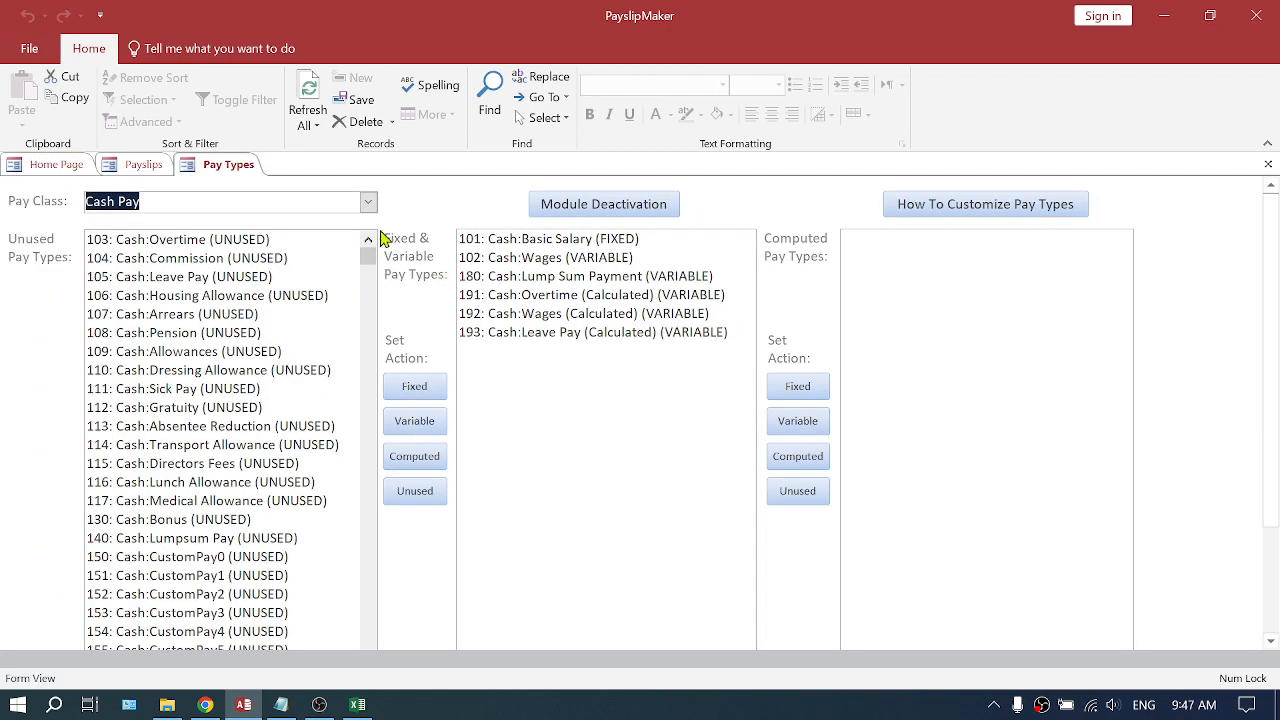
left_click(368, 202)
left_click(210, 340)
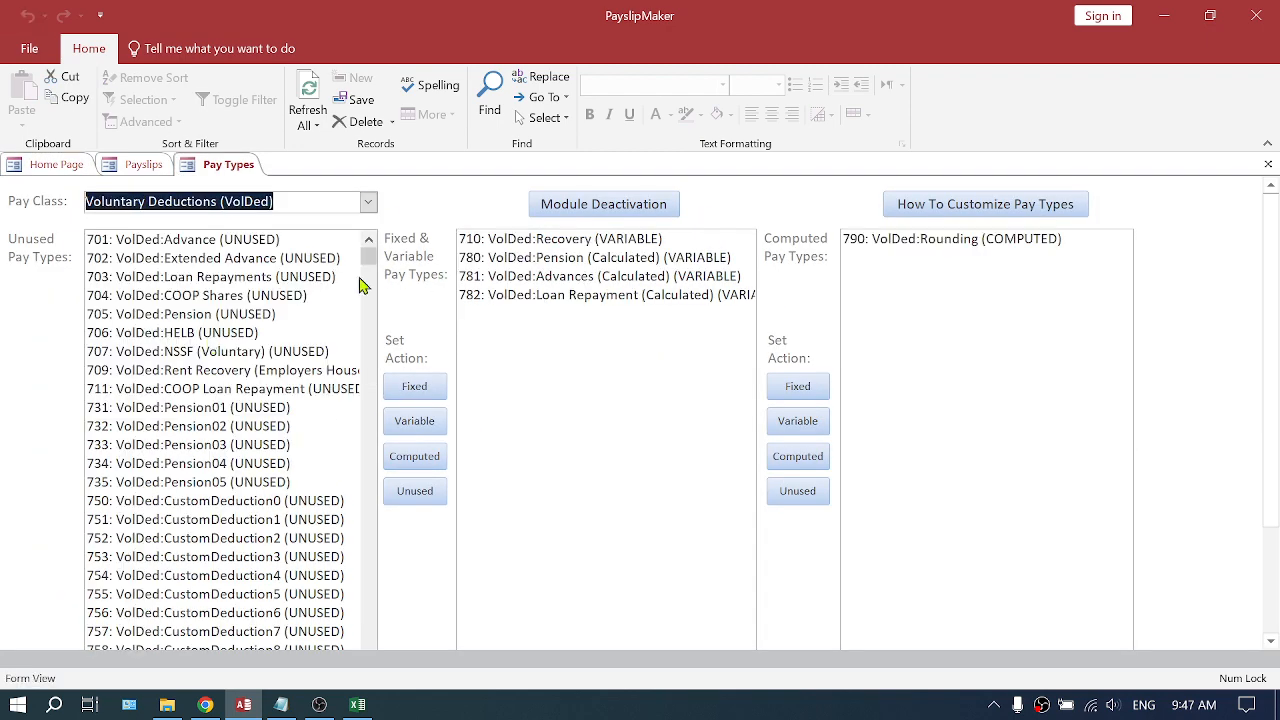
left_click(565, 246)
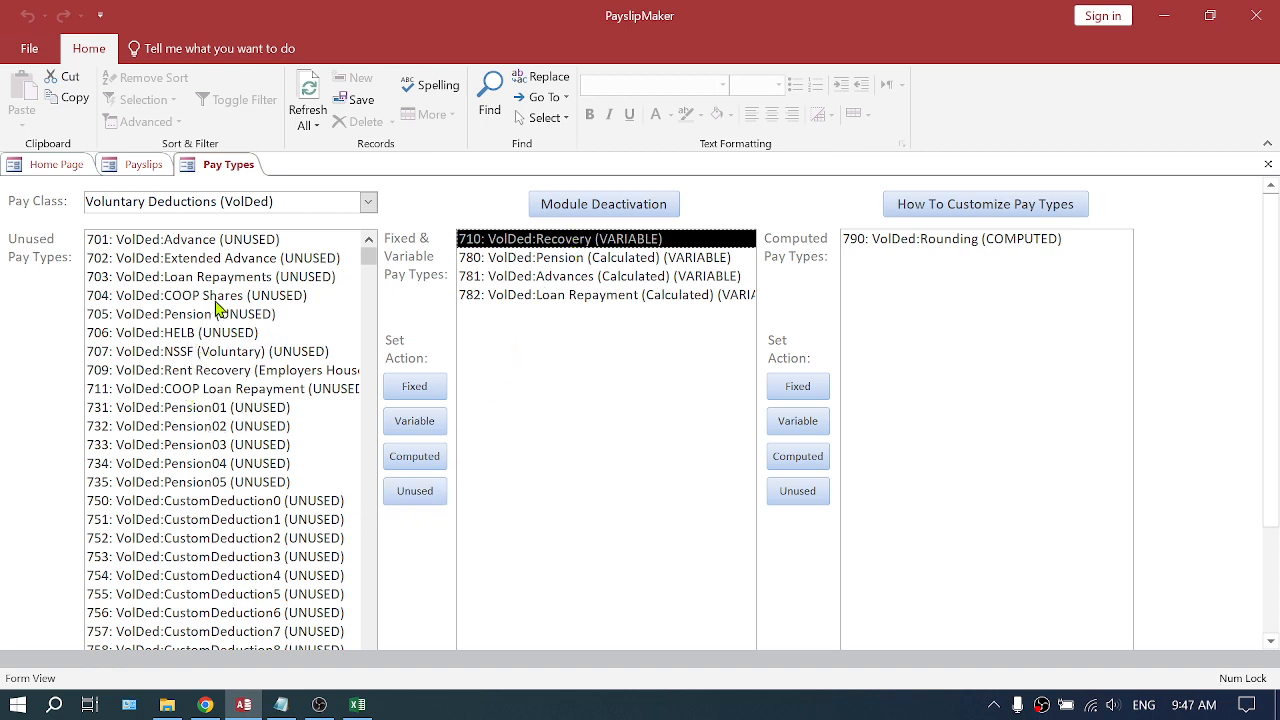
left_click(212, 505)
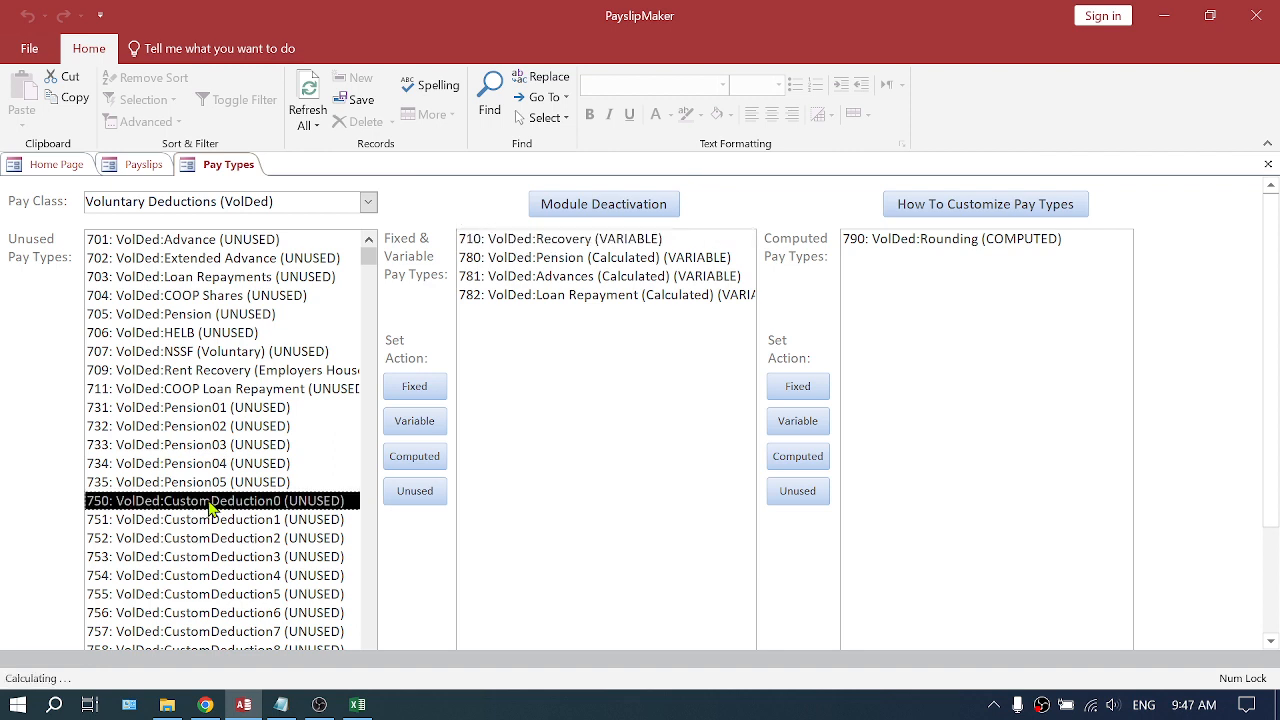
left_click(416, 428)
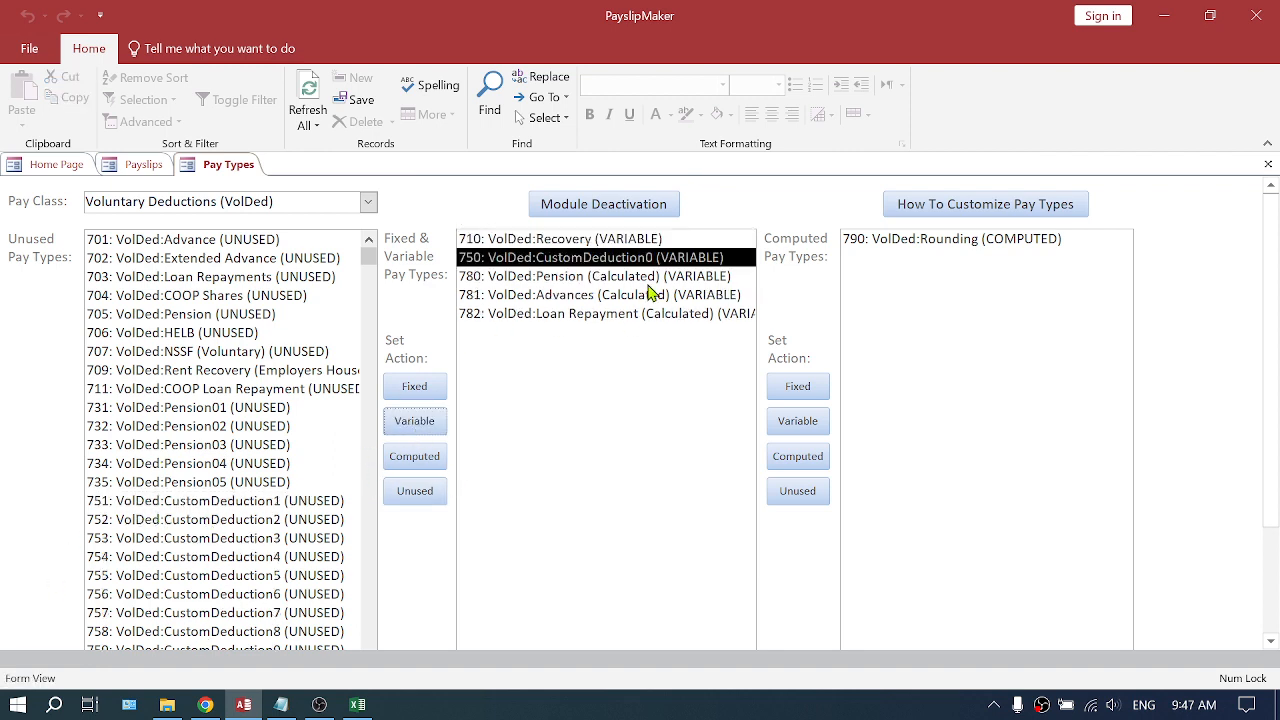
left_click(418, 494)
- Close Pay Types, return to the Payslips form and move the payroll period to August 2023
left_click(578, 244)
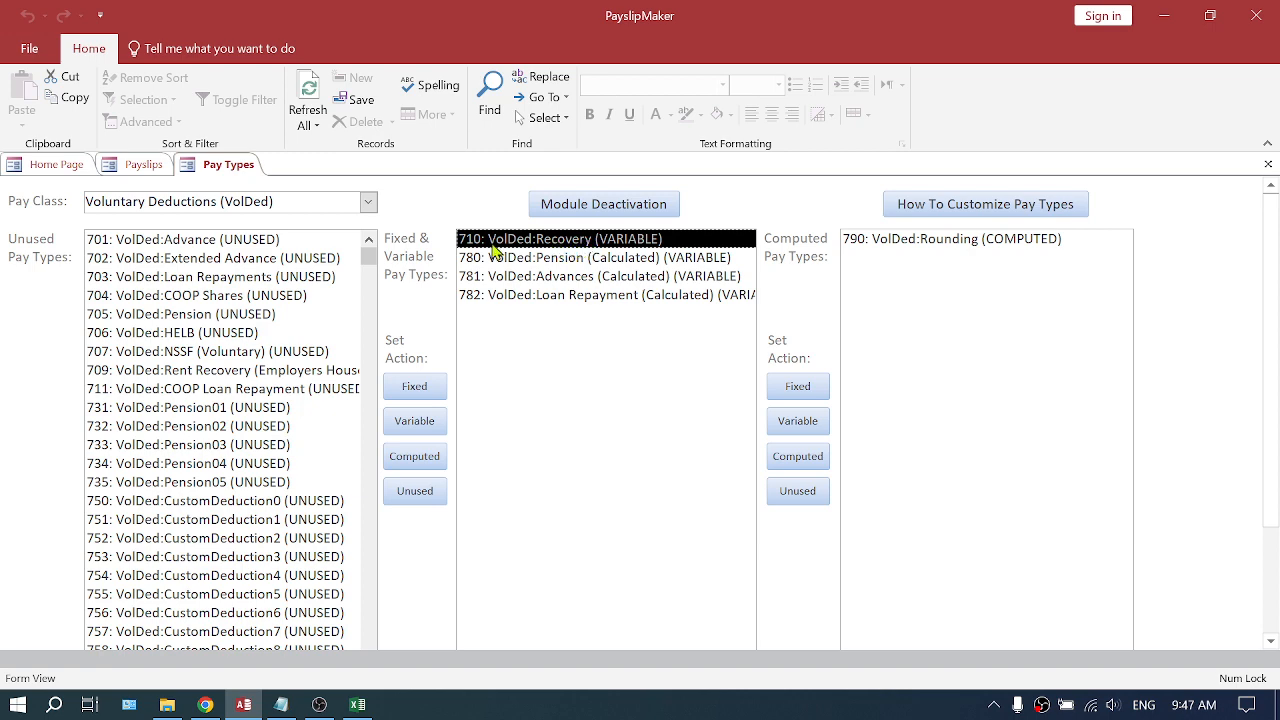
left_click(1268, 164)
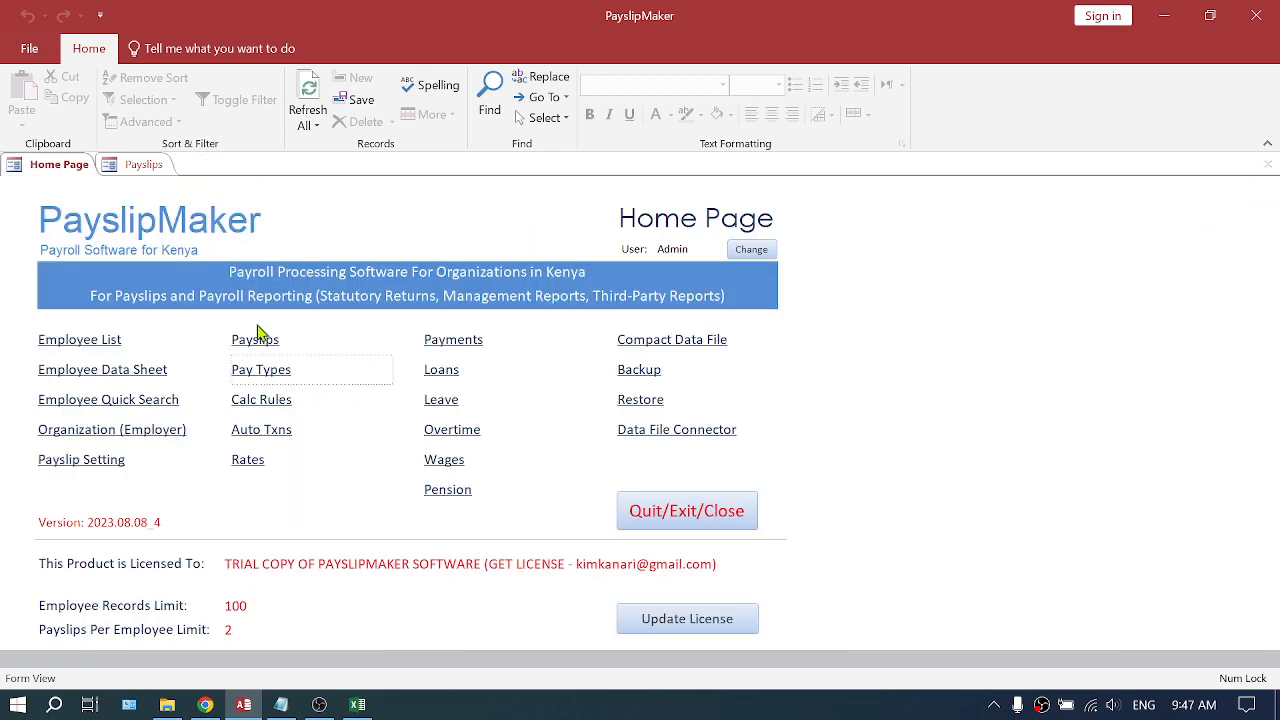
left_click(142, 167)
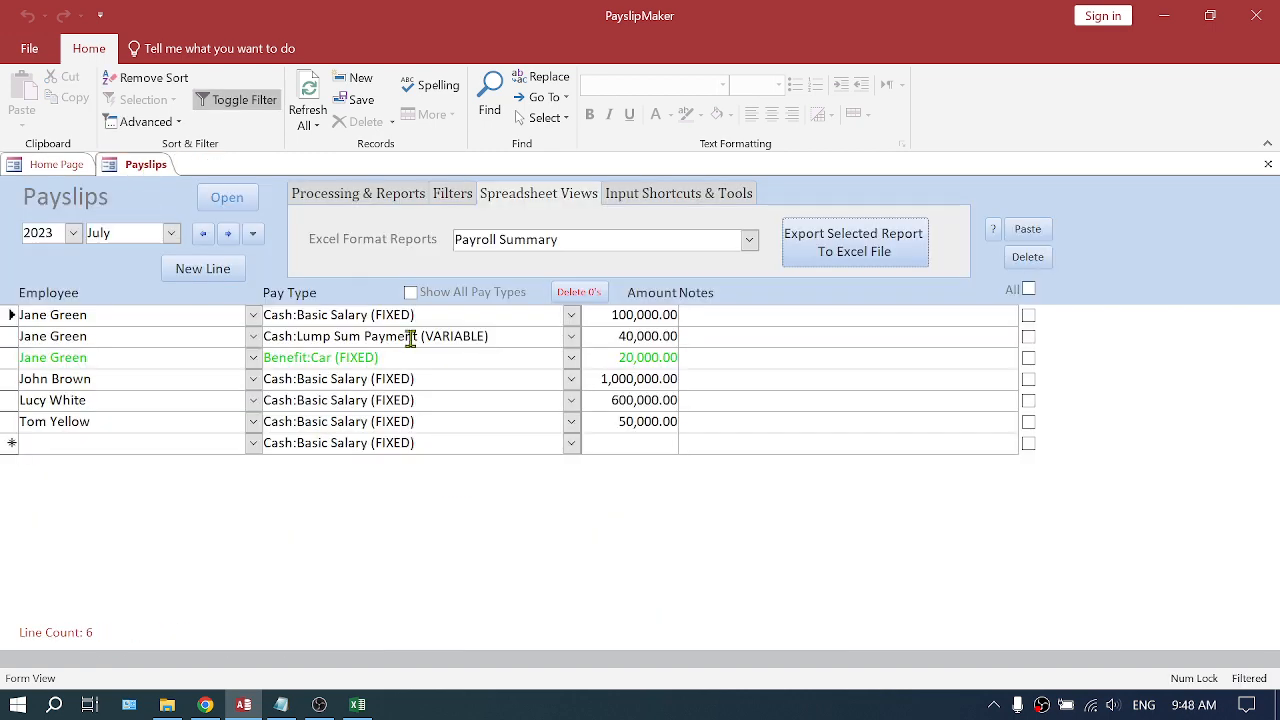
left_click(228, 234)
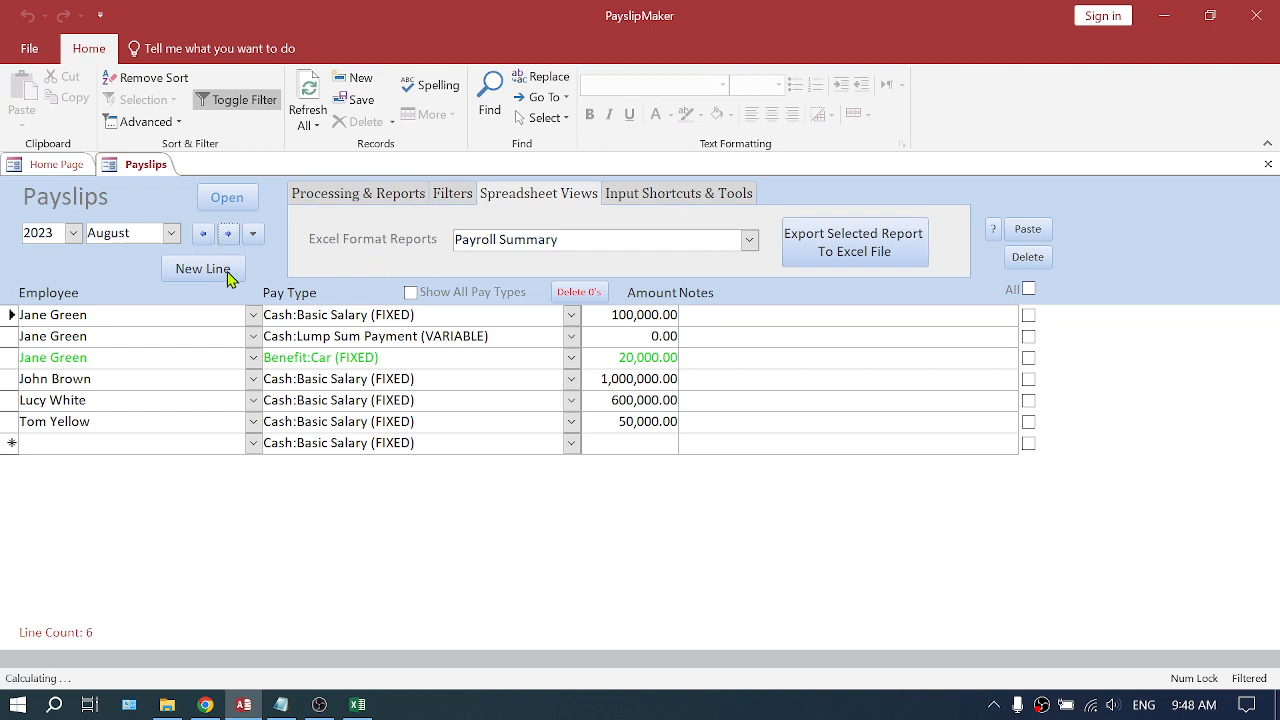
- Open the Import From Excel tool from the payslip input tools
left_click(672, 196)
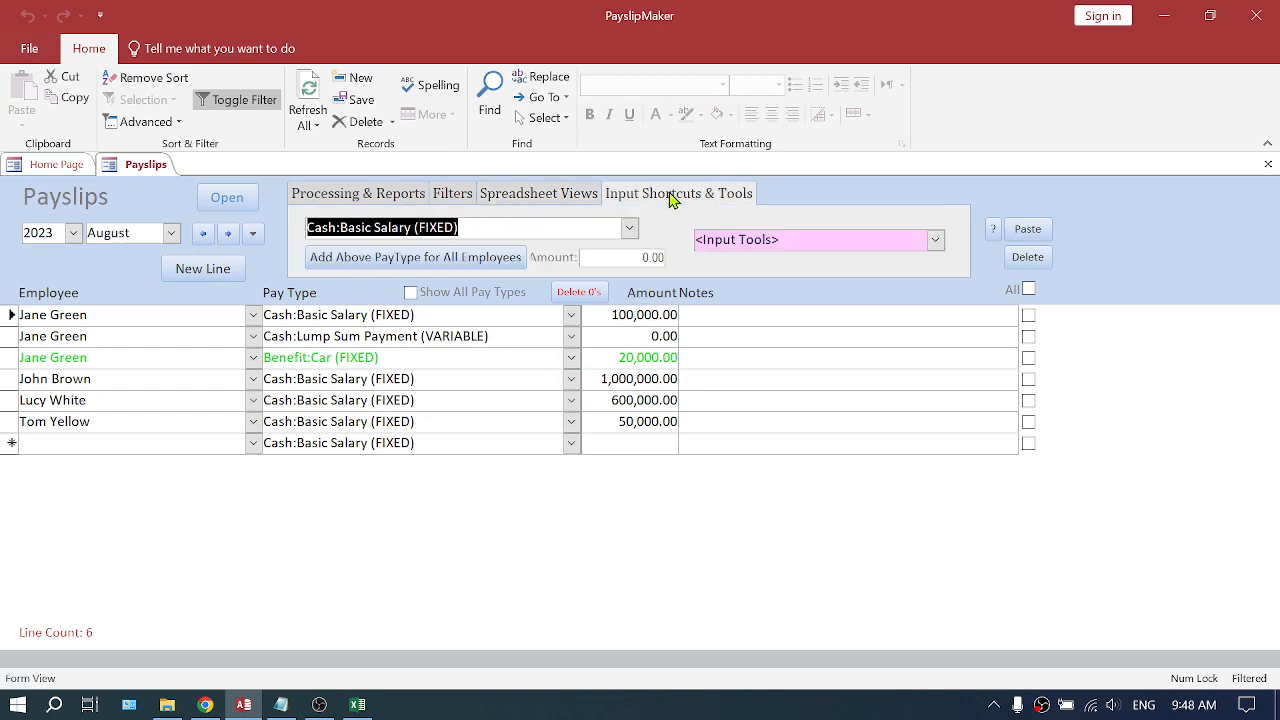
left_click(935, 241)
left_click(778, 334)
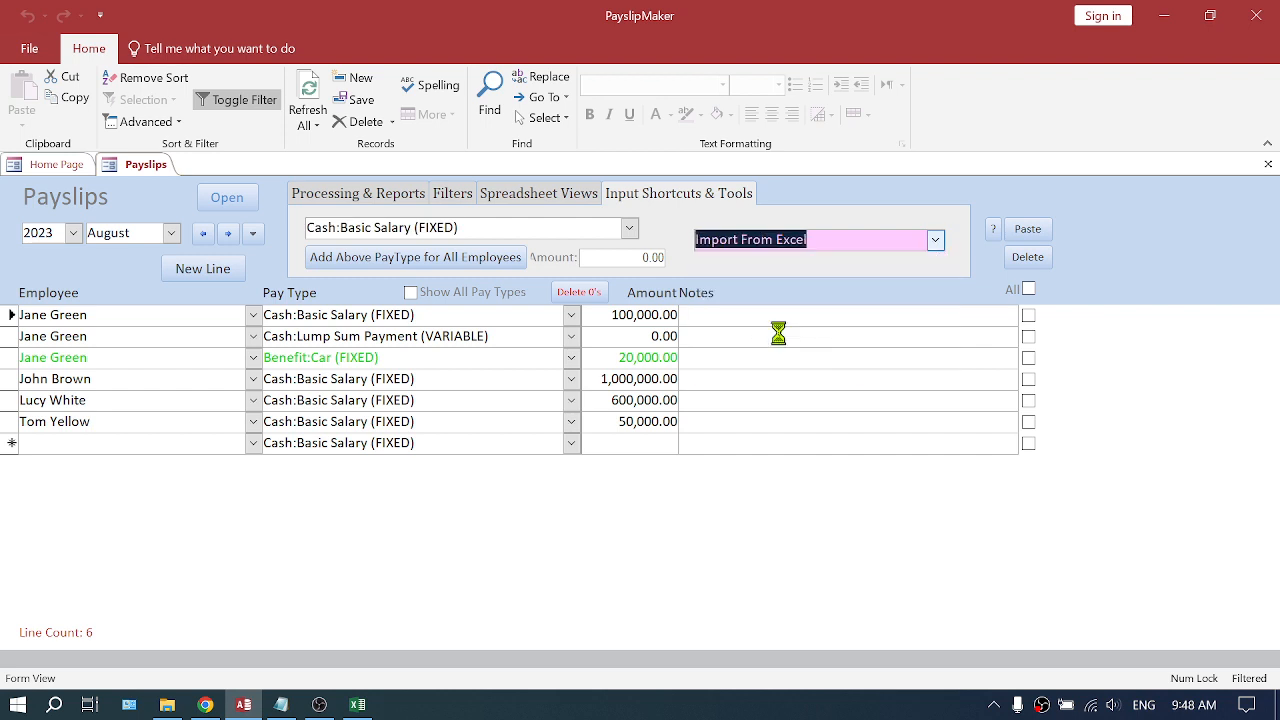
left_click_drag(502, 194, 428, 193)
left_click(352, 204)
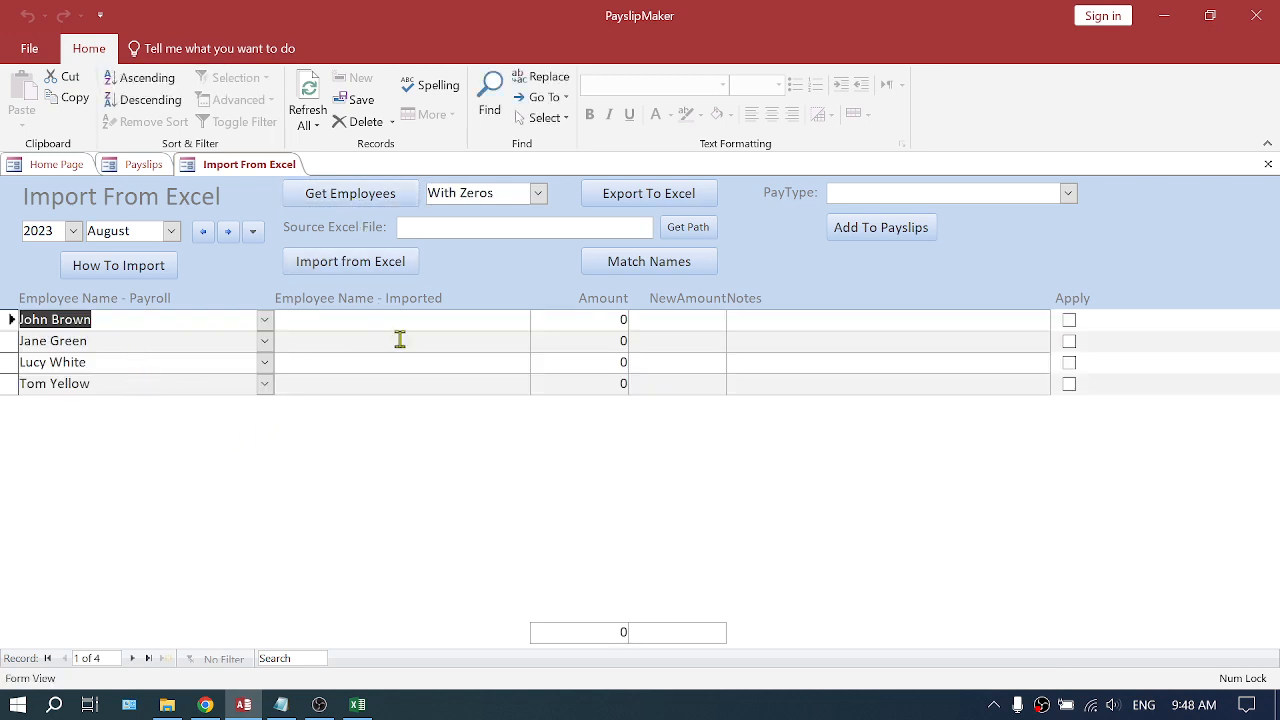
- Export the import template to Excel as an Excel Workbook named qryImportExporter
left_click(650, 196)
left_click(572, 206)
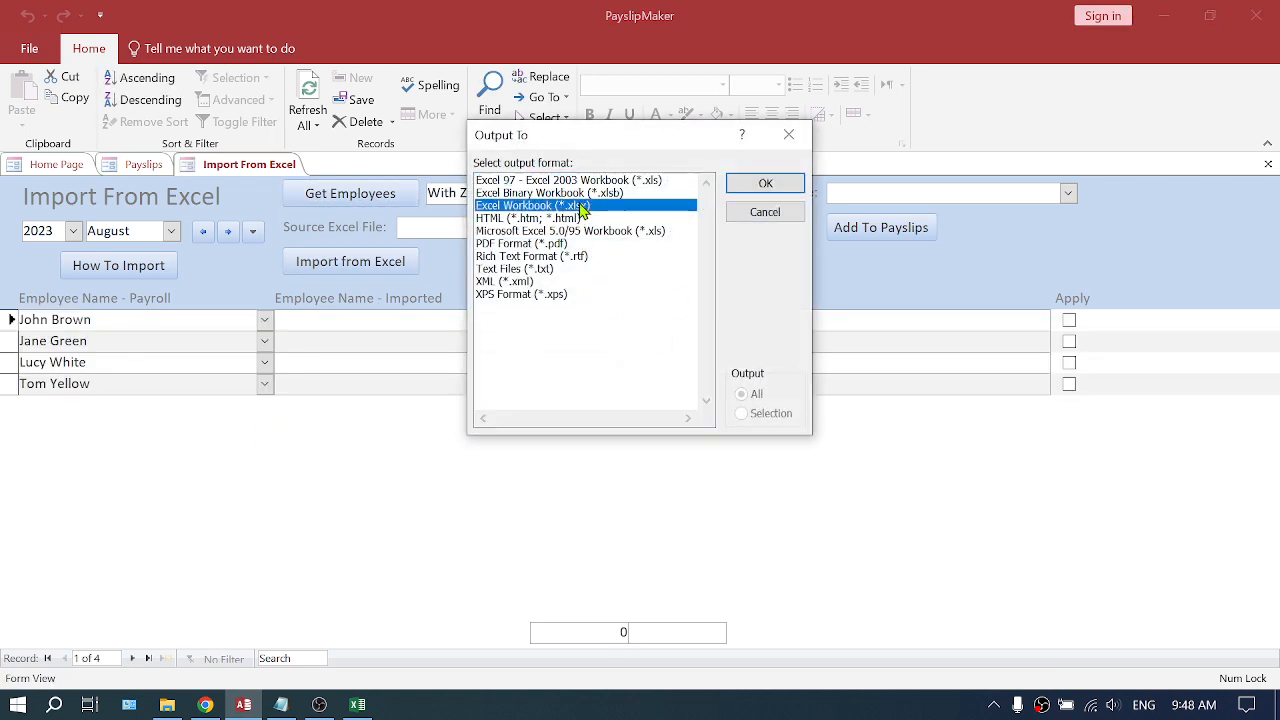
left_click(762, 187)
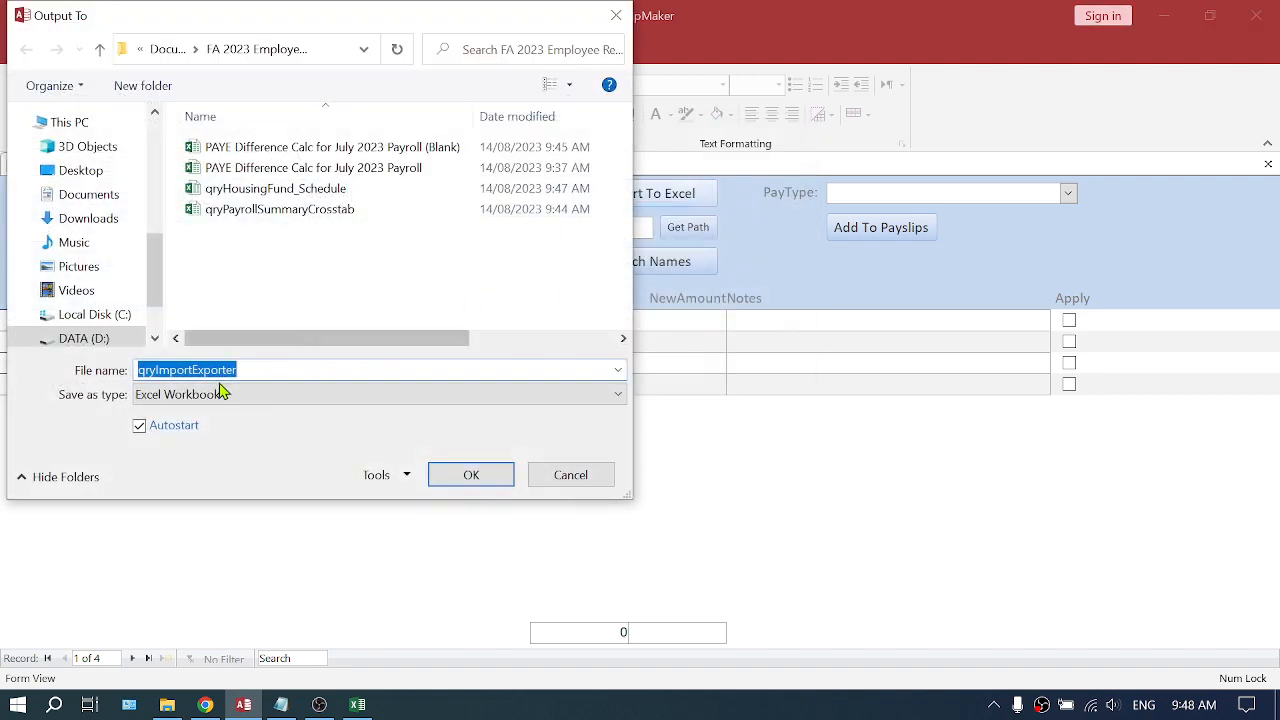
left_click(476, 480)
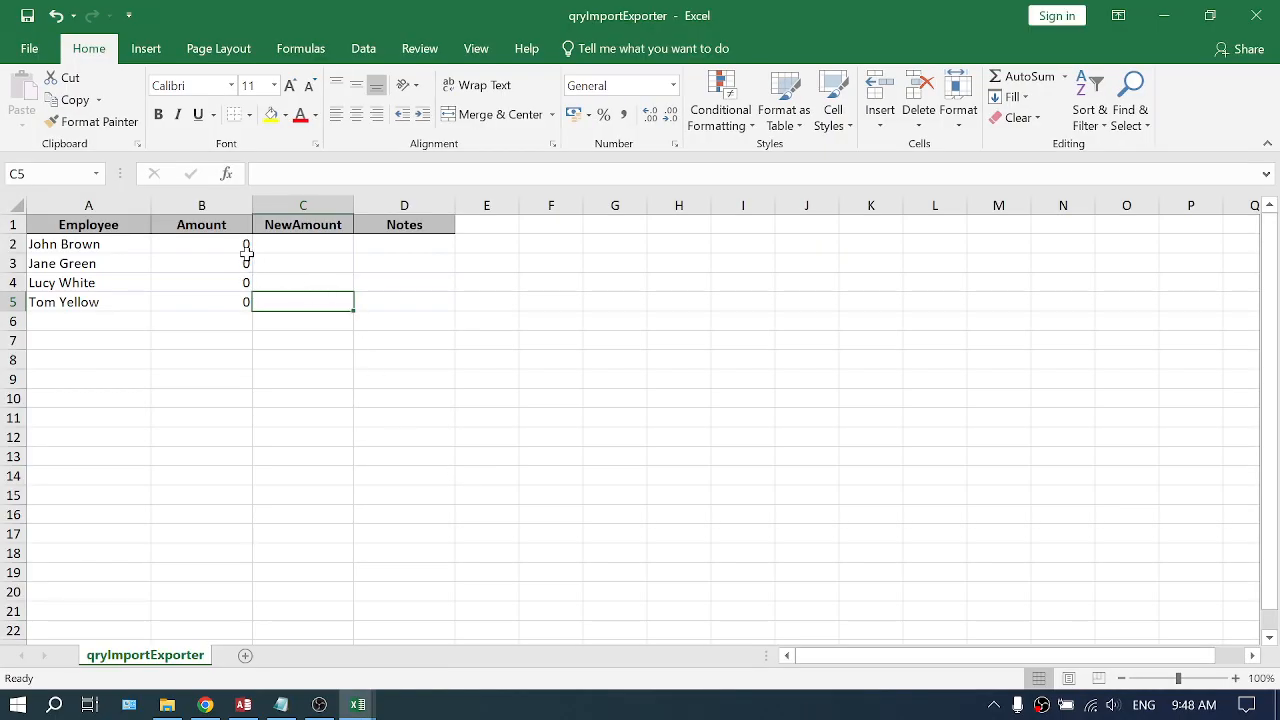
- Replace the employee names in the exported sheet with the names copied from the housing fund schedule
left_click_drag(67, 245, 64, 302)
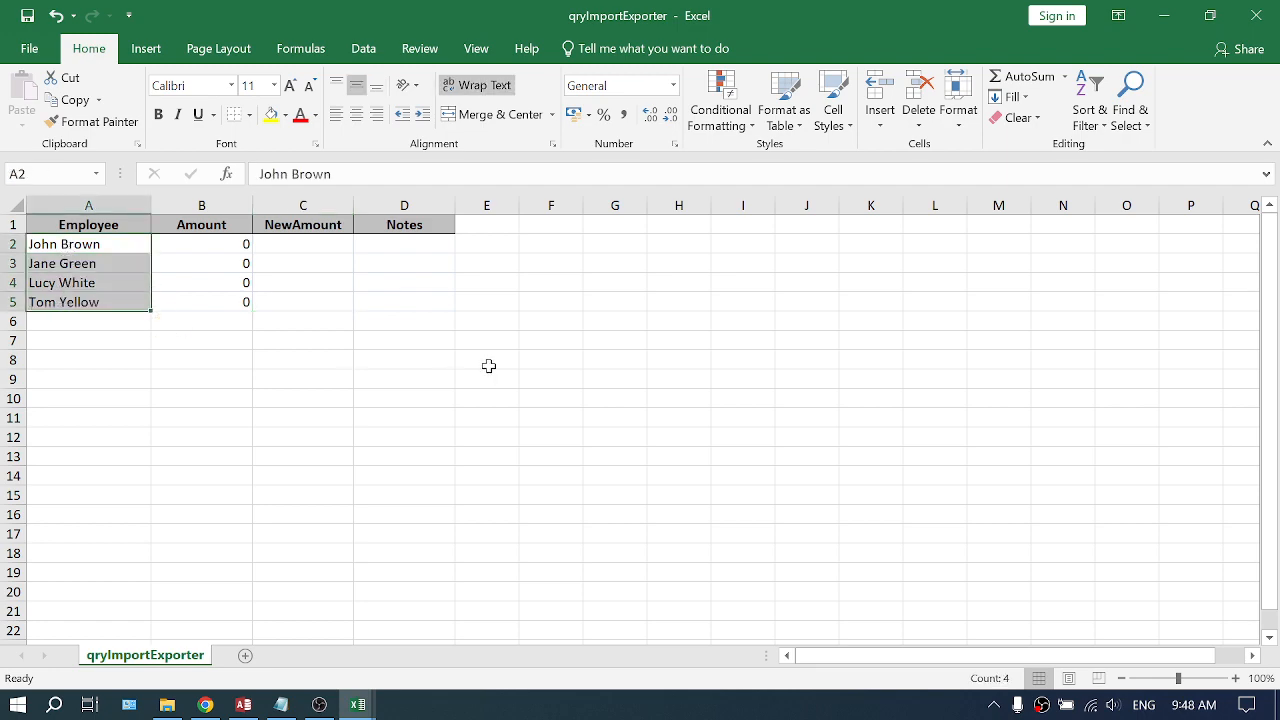
key("Delete")
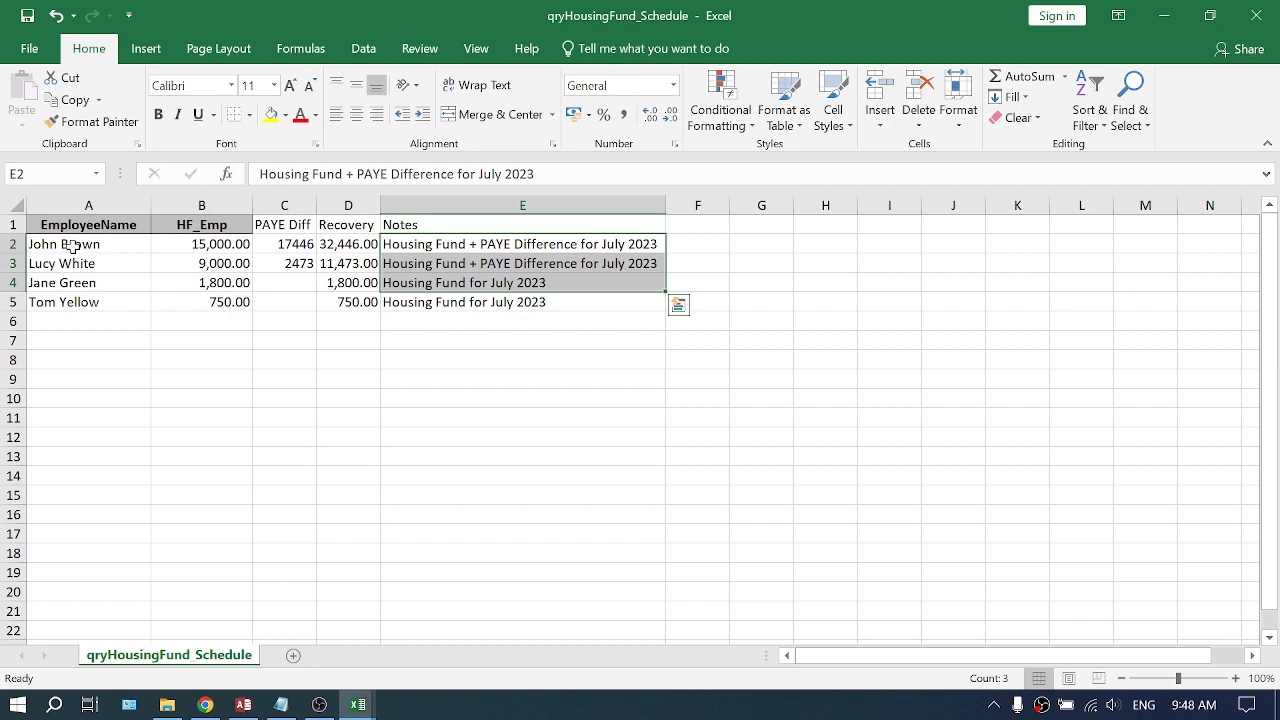
left_click(73, 246)
left_click_drag(73, 252, 65, 296)
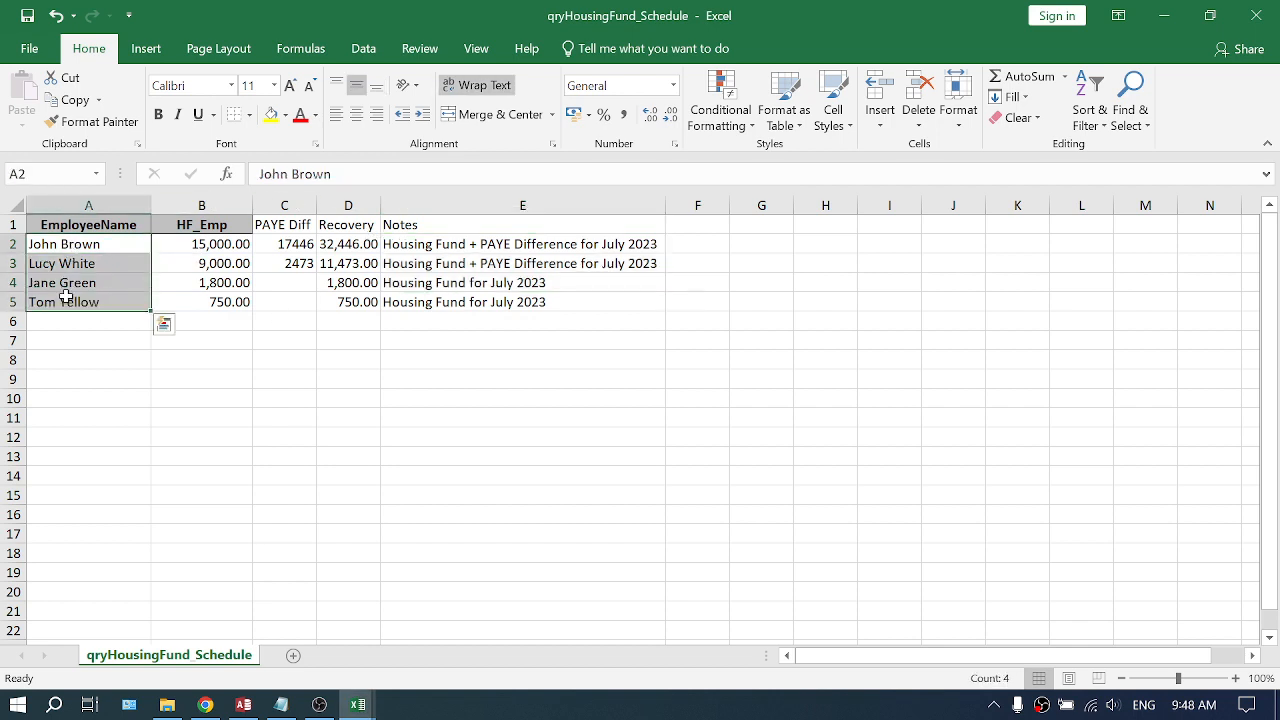
key("ctrl+c")
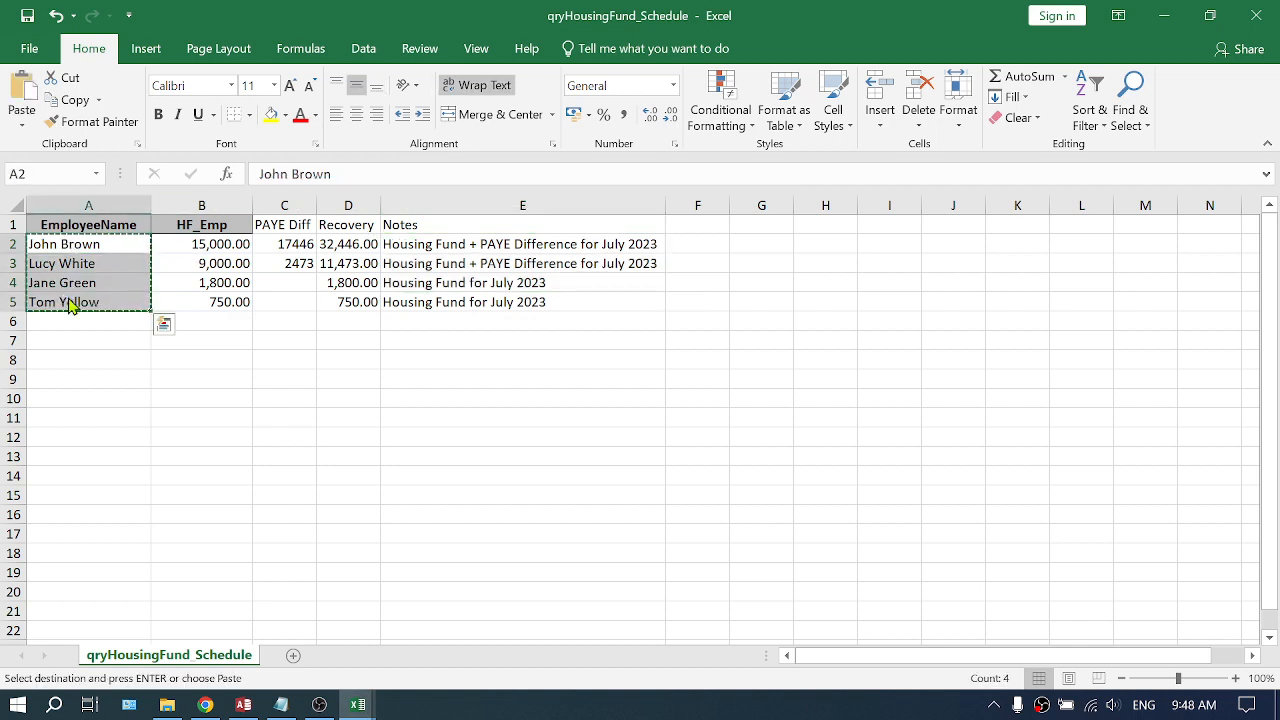
key("alt+Tab")
left_click(87, 245)
right_click(87, 245)
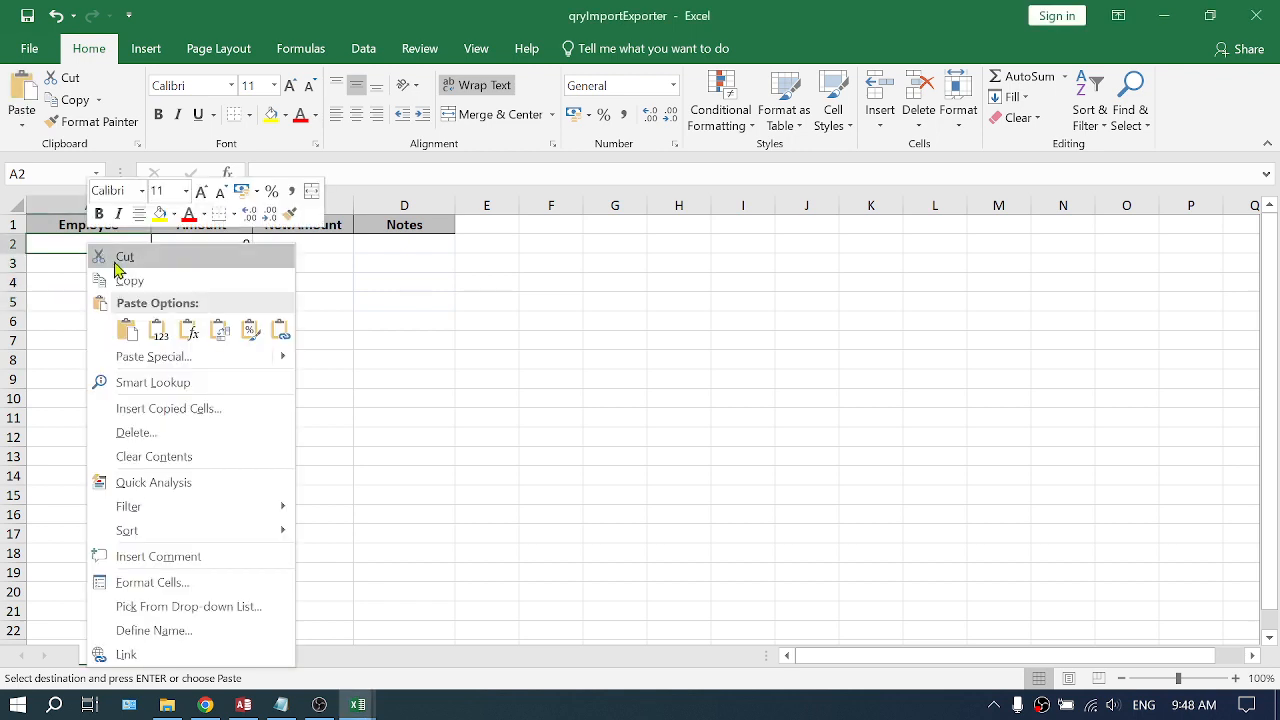
left_click(160, 332)
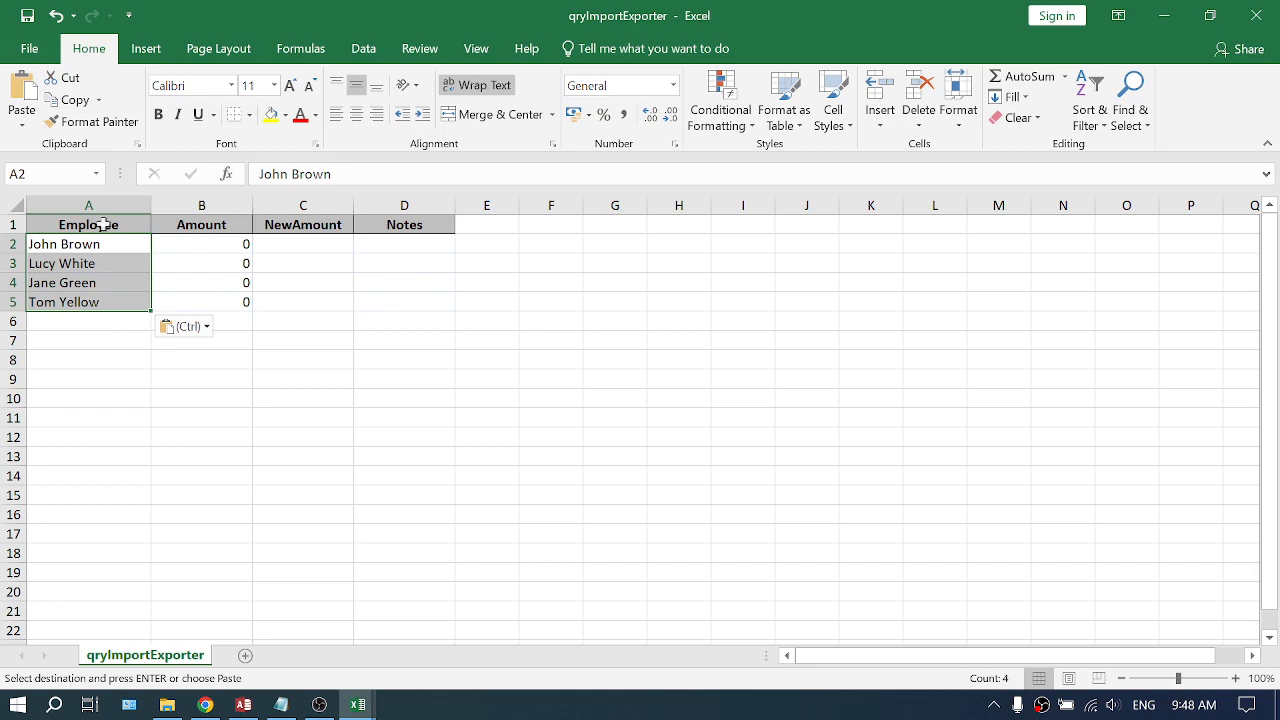
- Paste the schedule's Recovery amounts and notes as values into the NewAmount and Notes columns, without text wrapping
key("alt+Tab")
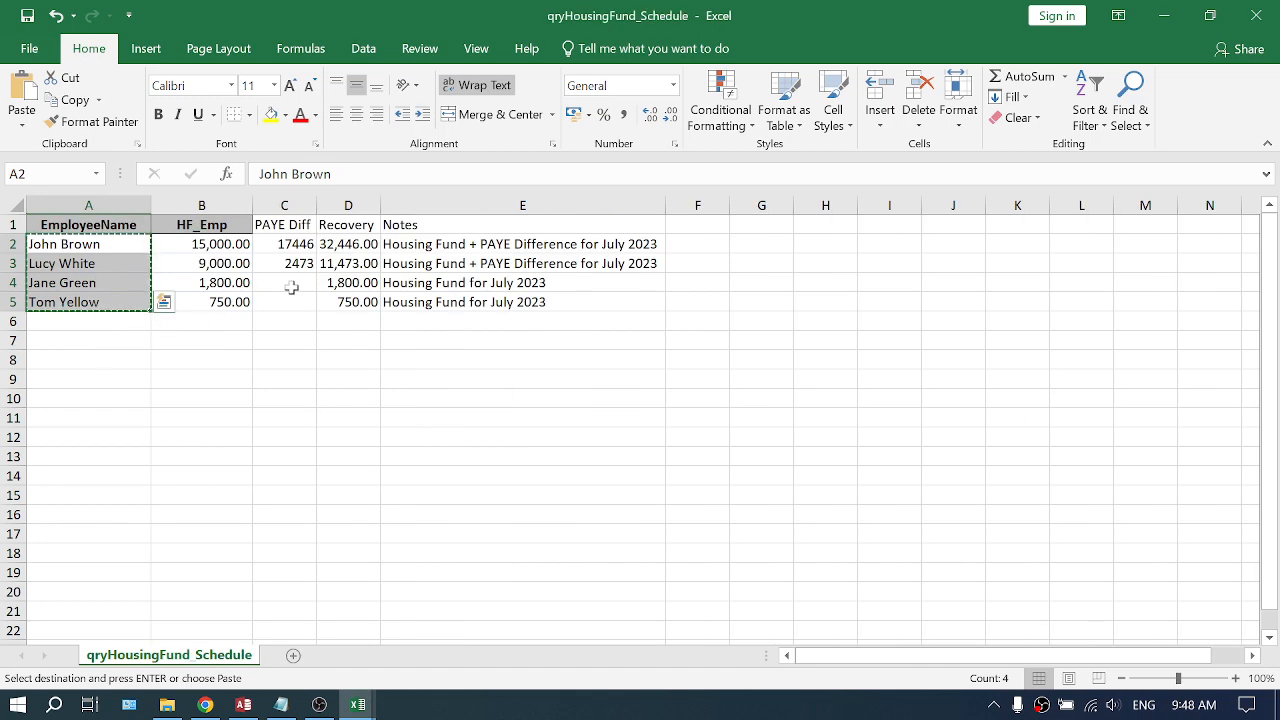
left_click_drag(350, 241, 428, 300)
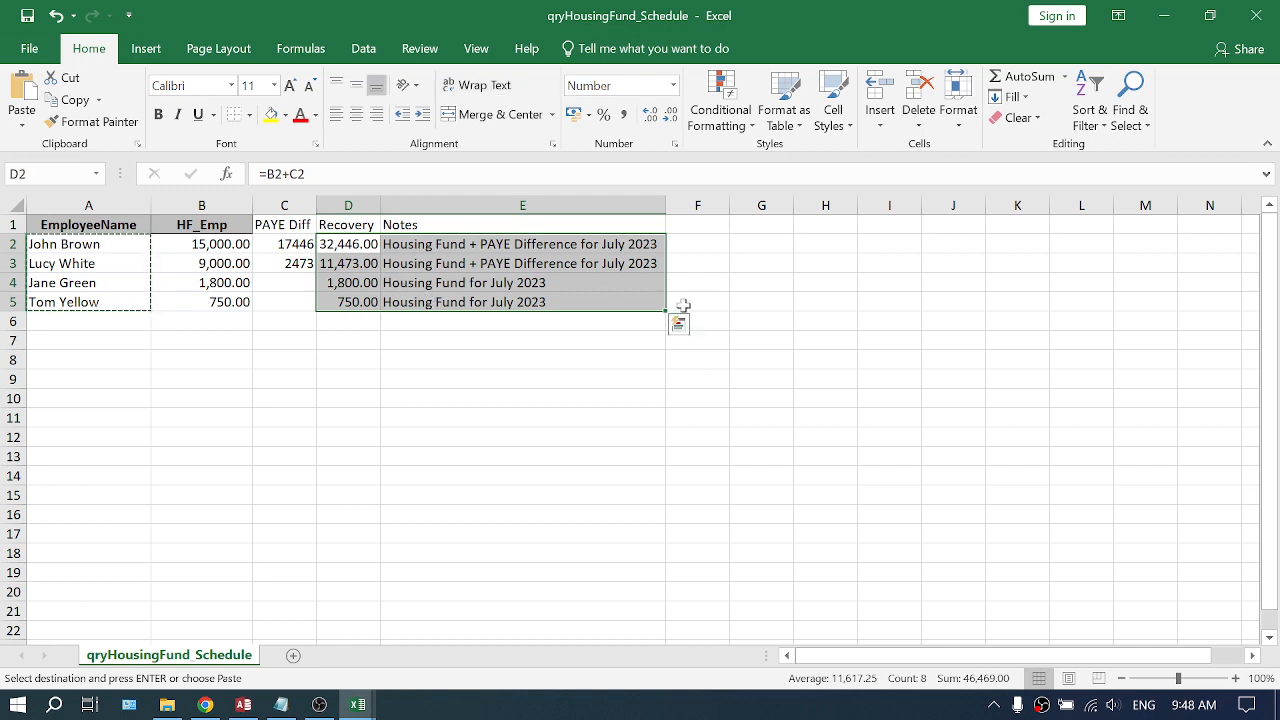
key("ctrl+c")
key("ctrl+q")
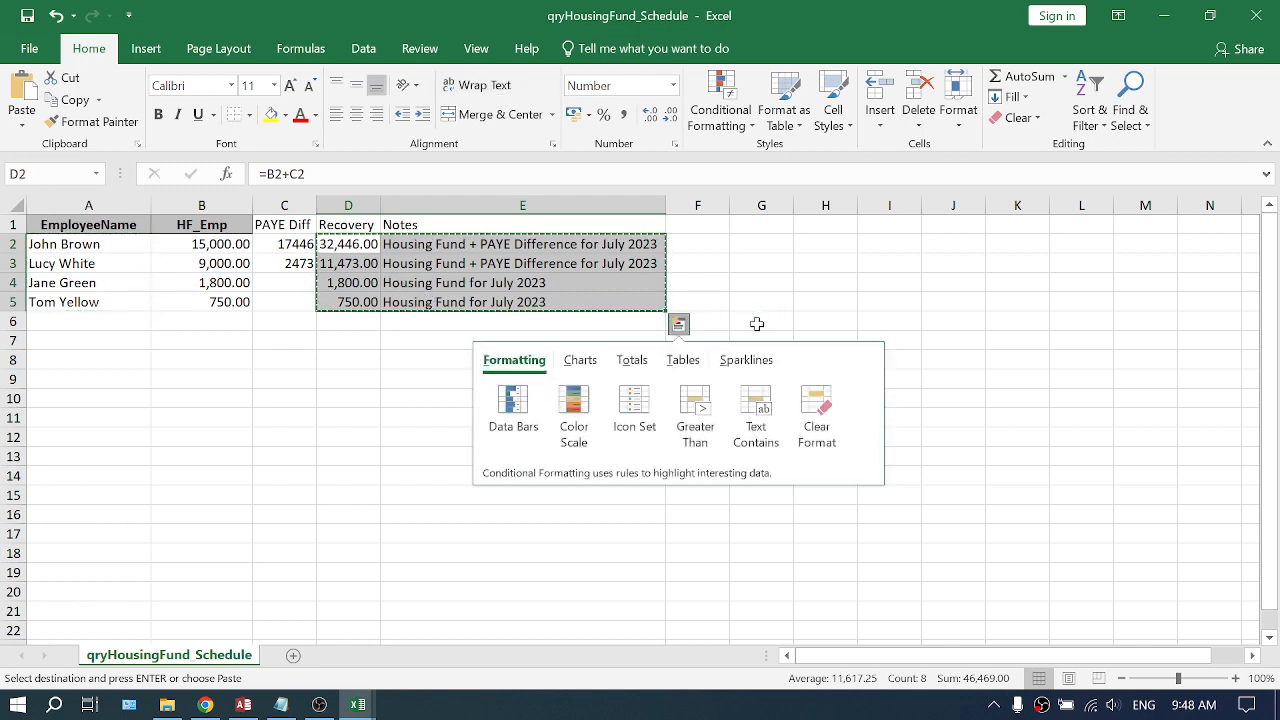
key("alt+Tab")
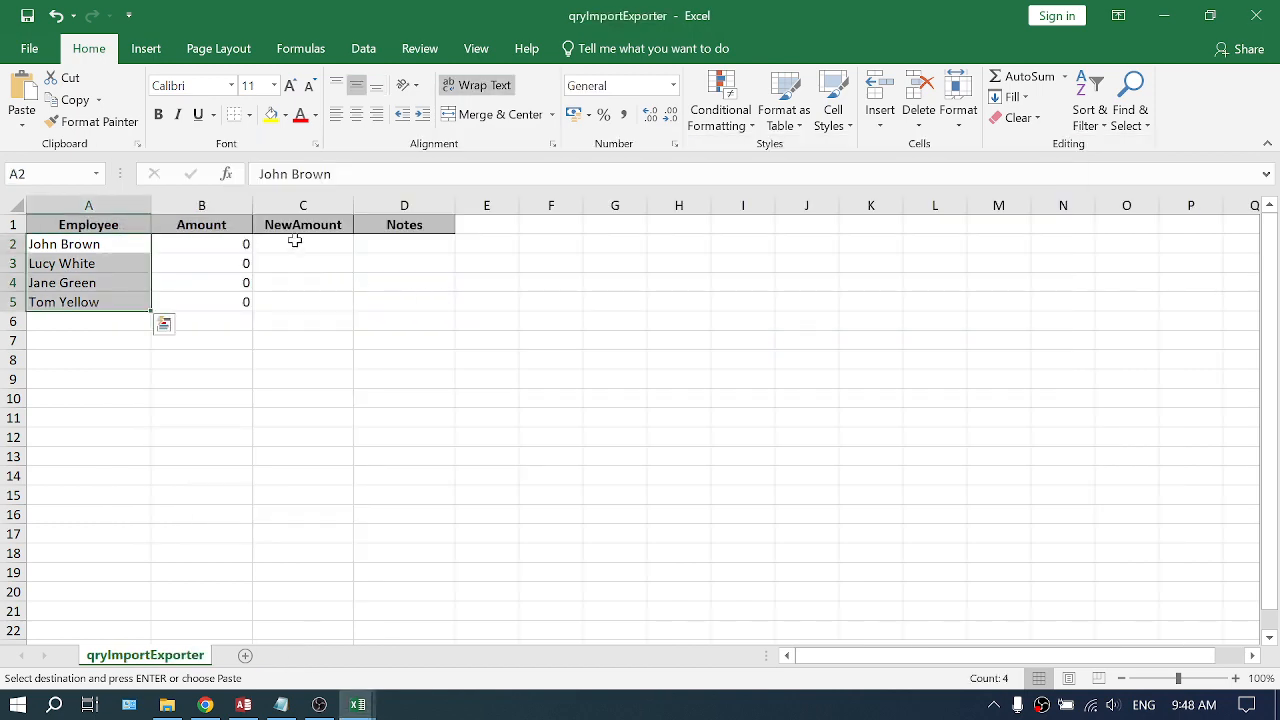
left_click(281, 244)
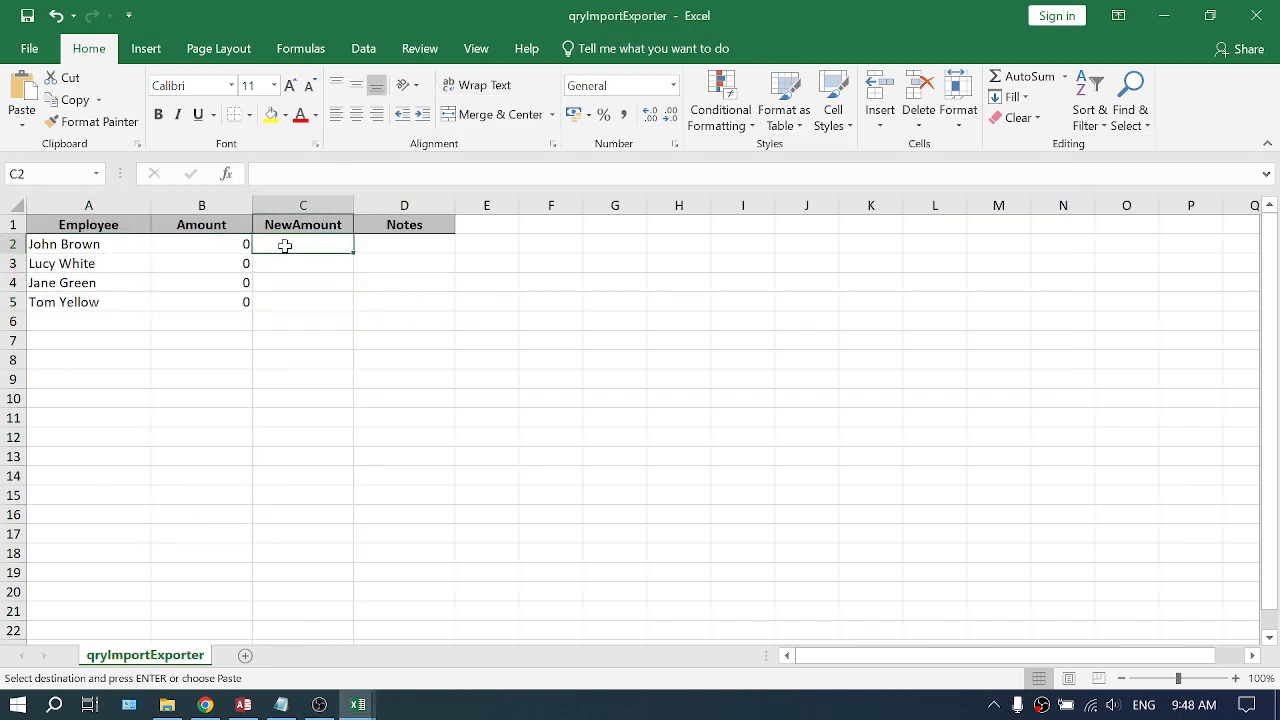
right_click(285, 245)
left_click(352, 333)
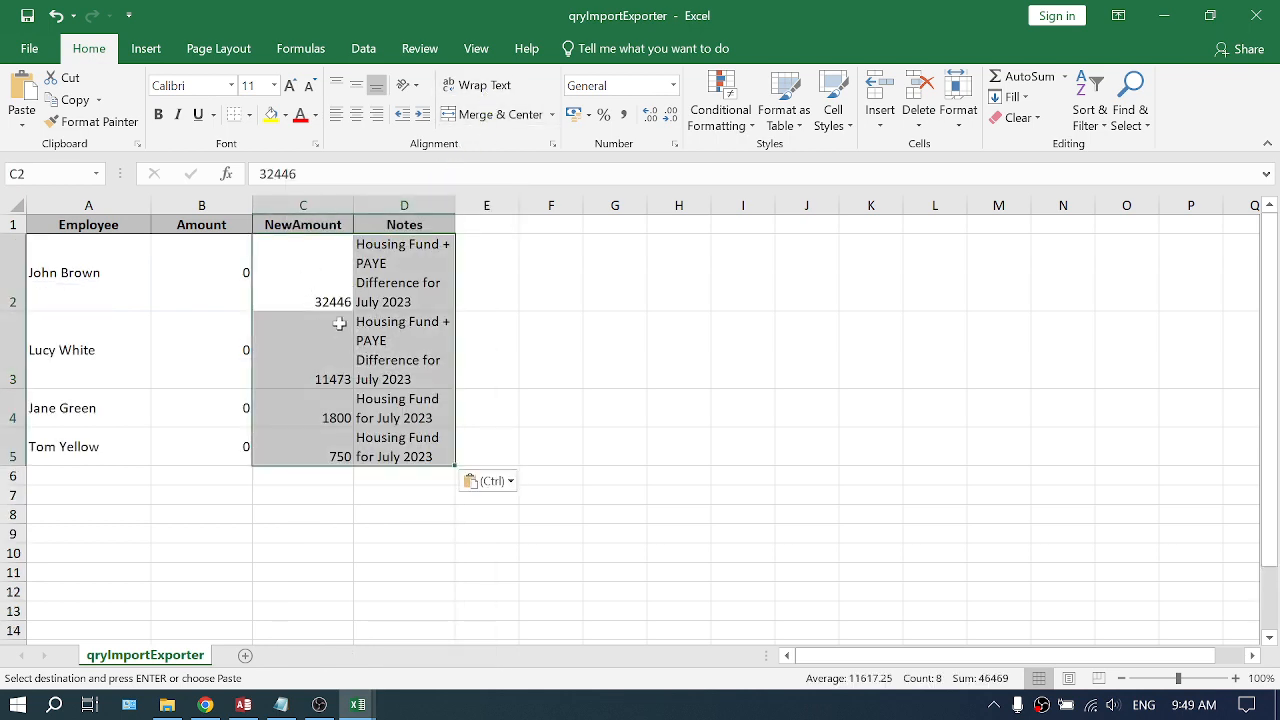
left_click(486, 88)
left_click(486, 88)
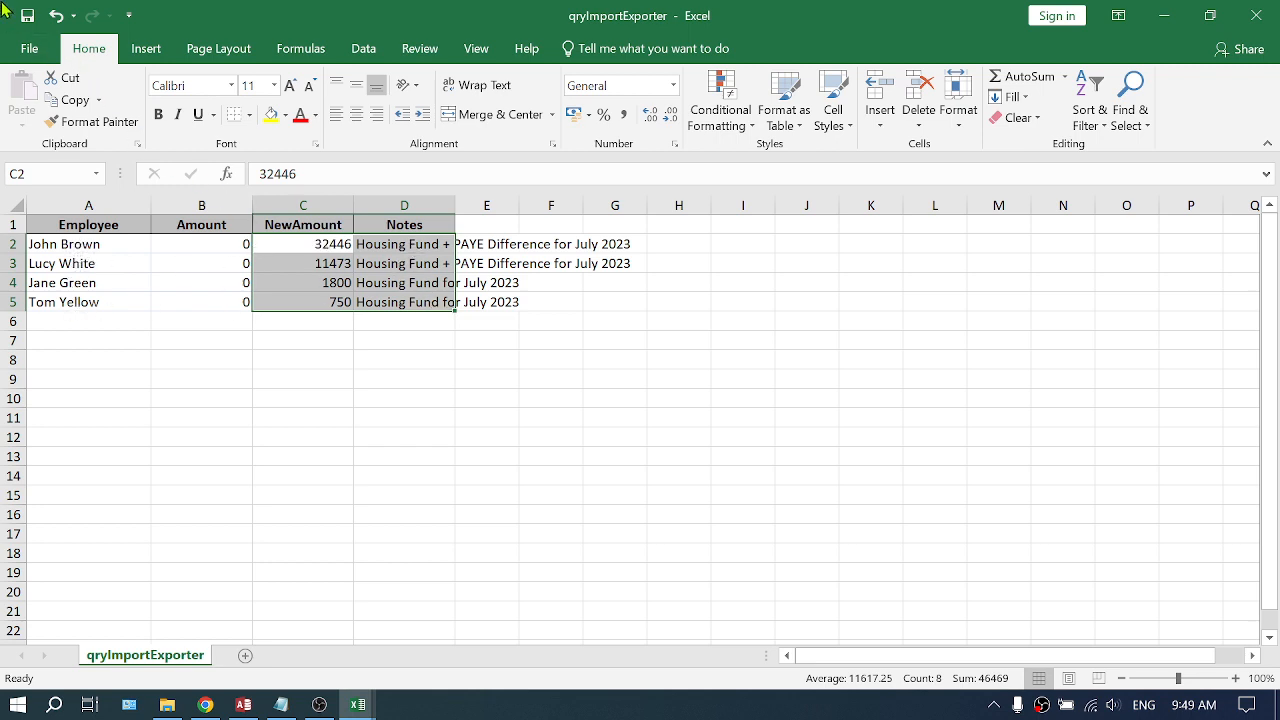
- Close the Excel workbook and locate the saved qryImportExporter file in the FA 2023 Employee Recovery folder before returning to PayslipMaker
left_click(1264, 22)
left_click(1262, 17)
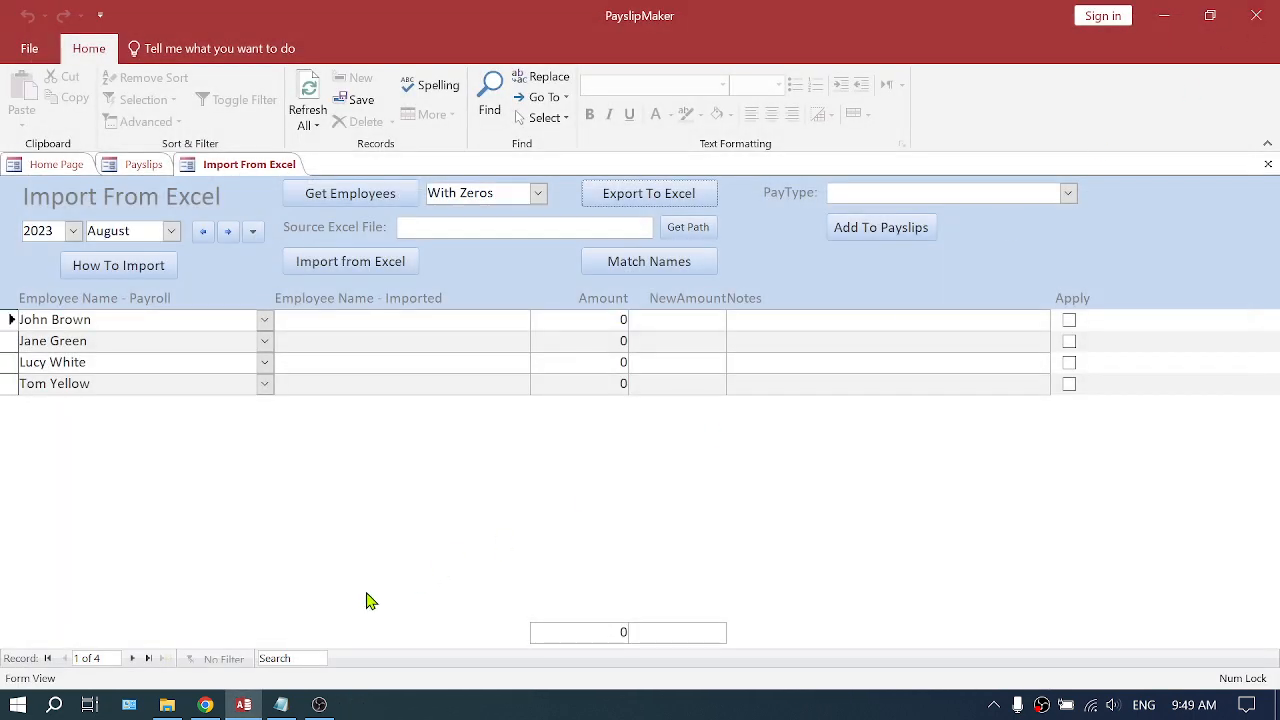
left_click(167, 705)
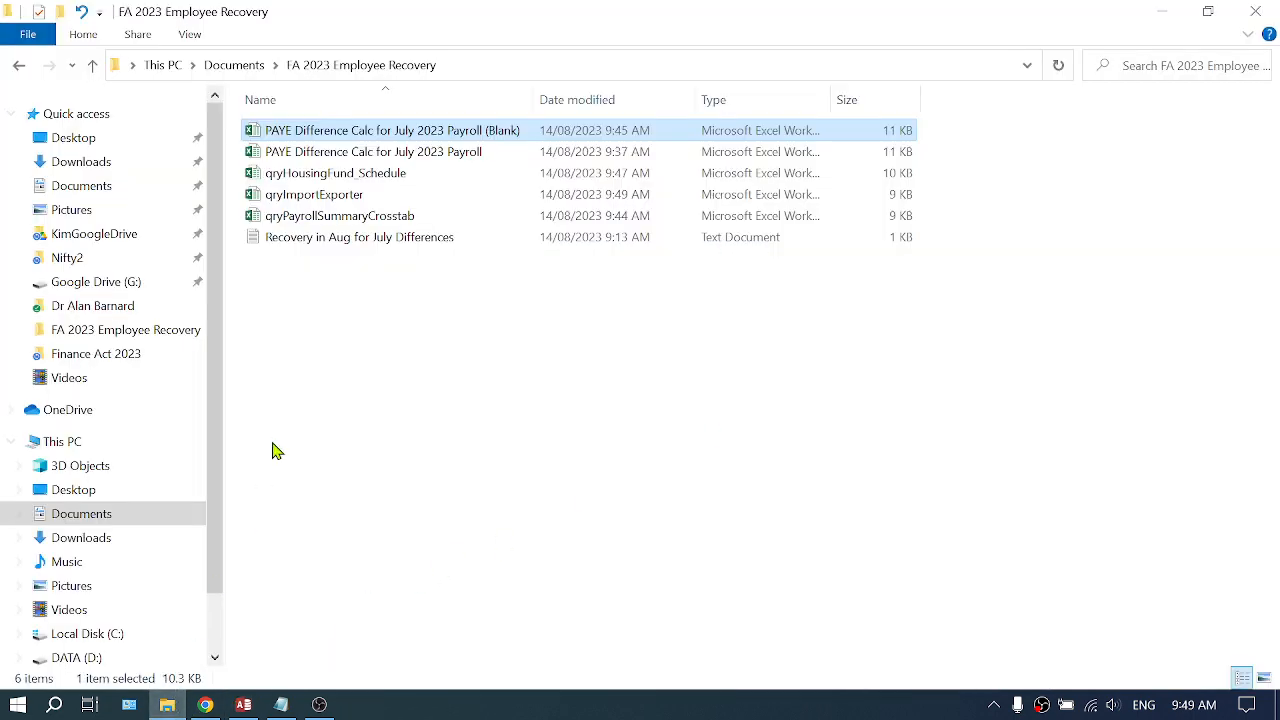
left_click(322, 194)
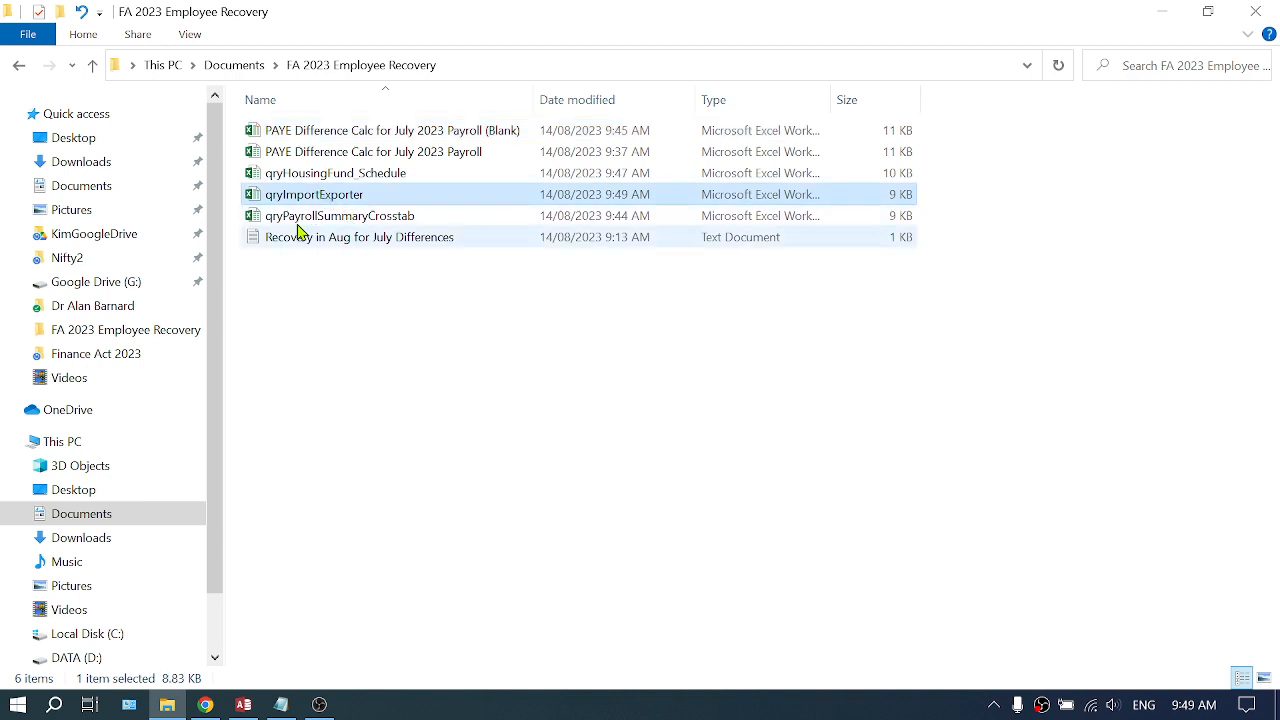
left_click(244, 708)
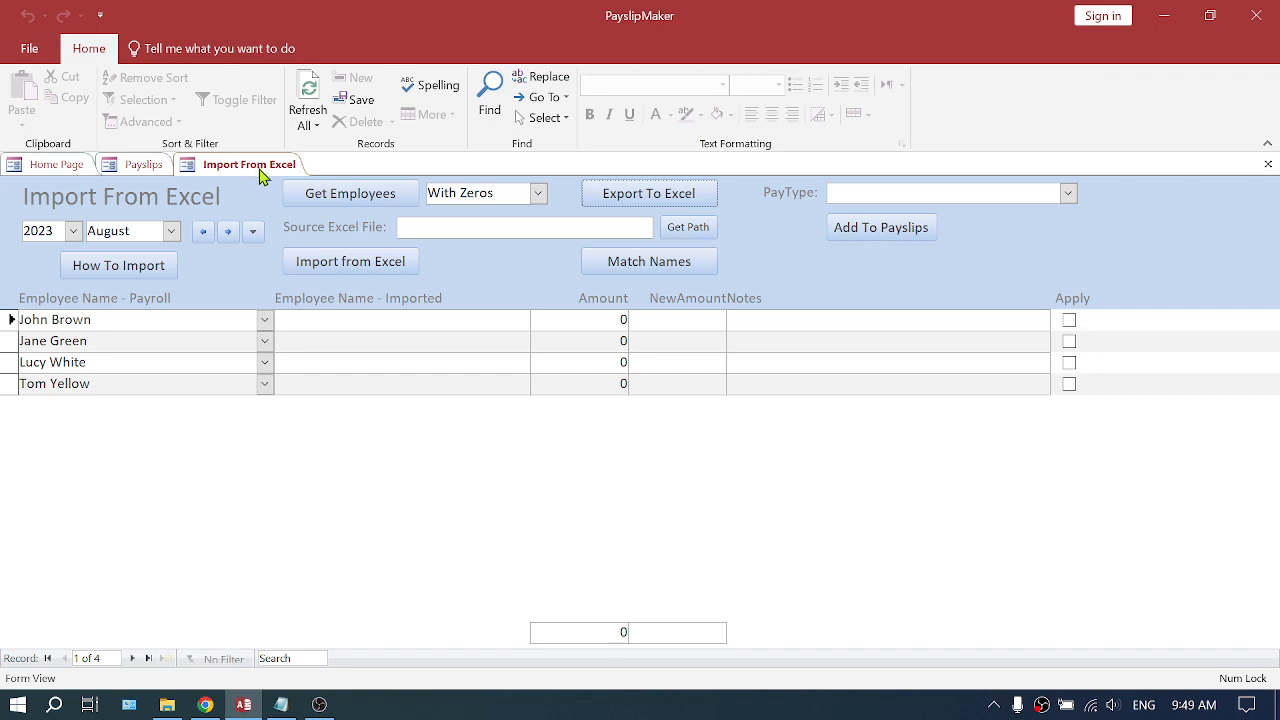
- Close the Import From Excel tool and reopen it from the payslip input tools
left_click(1268, 164)
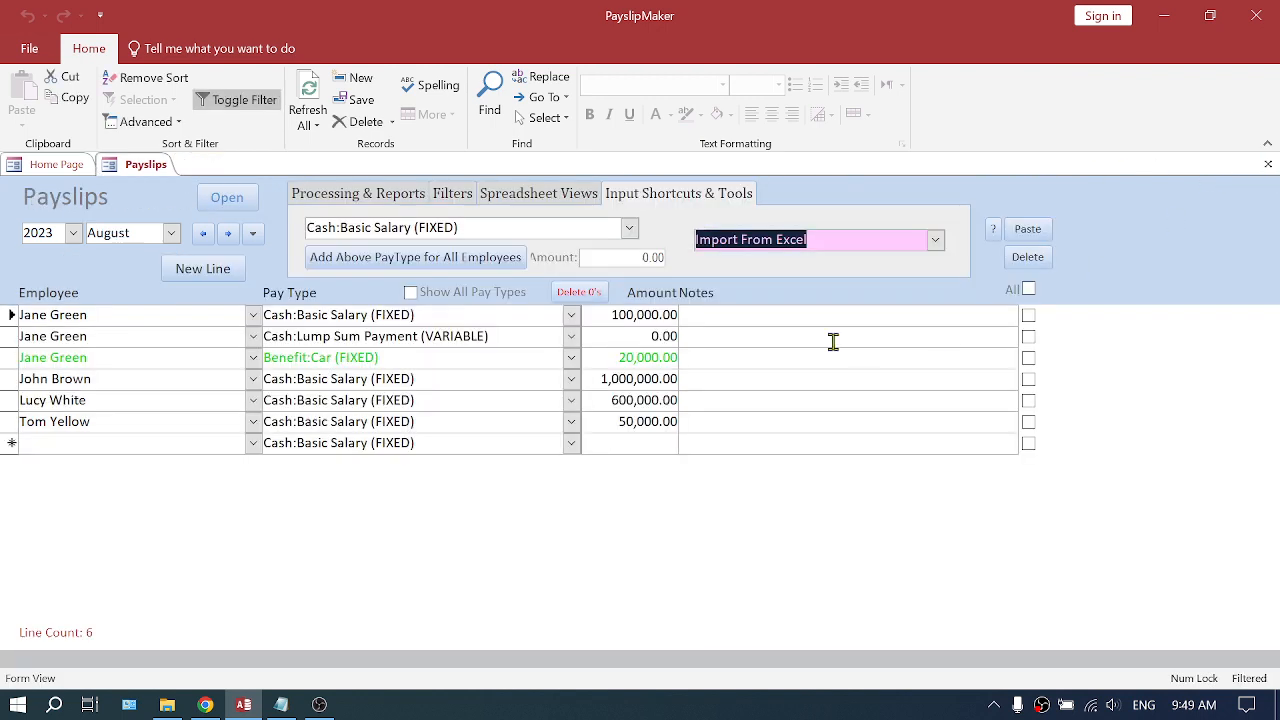
left_click(934, 240)
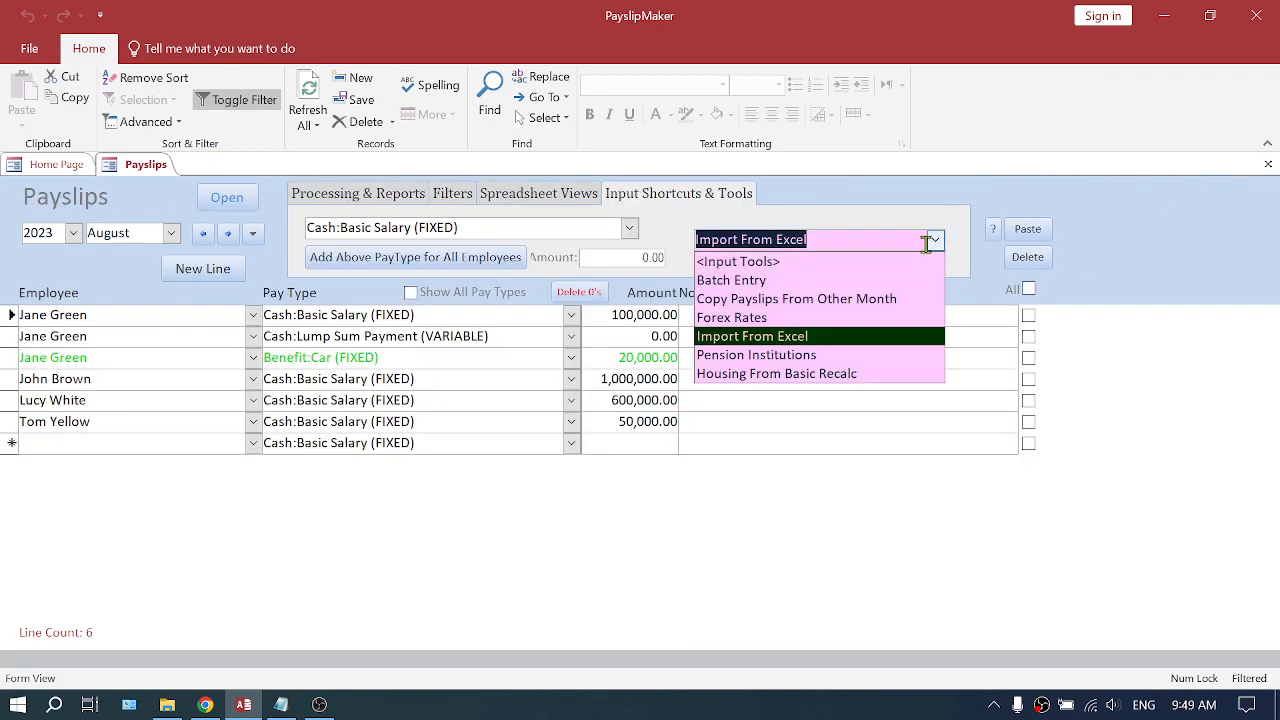
left_click(758, 336)
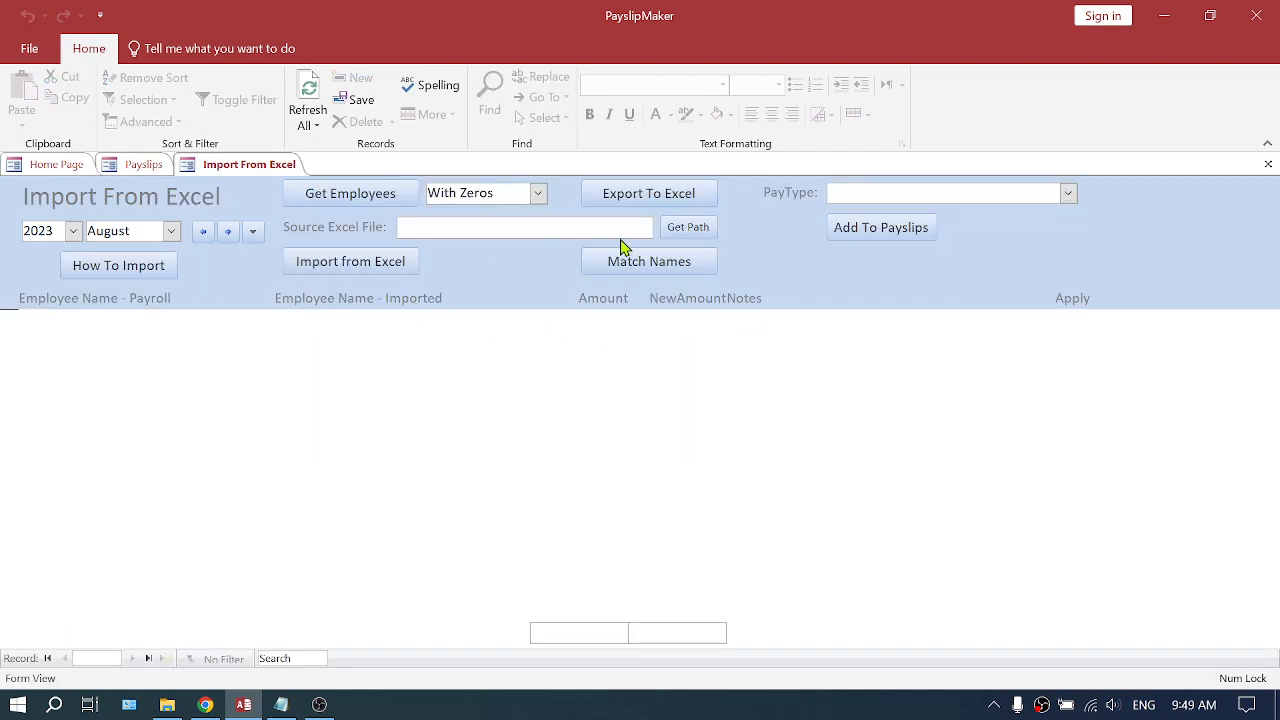
- Set the source Excel file path to the qryImportExporter workbook in the FA 2023 Employee Recovery folder
left_click(695, 228)
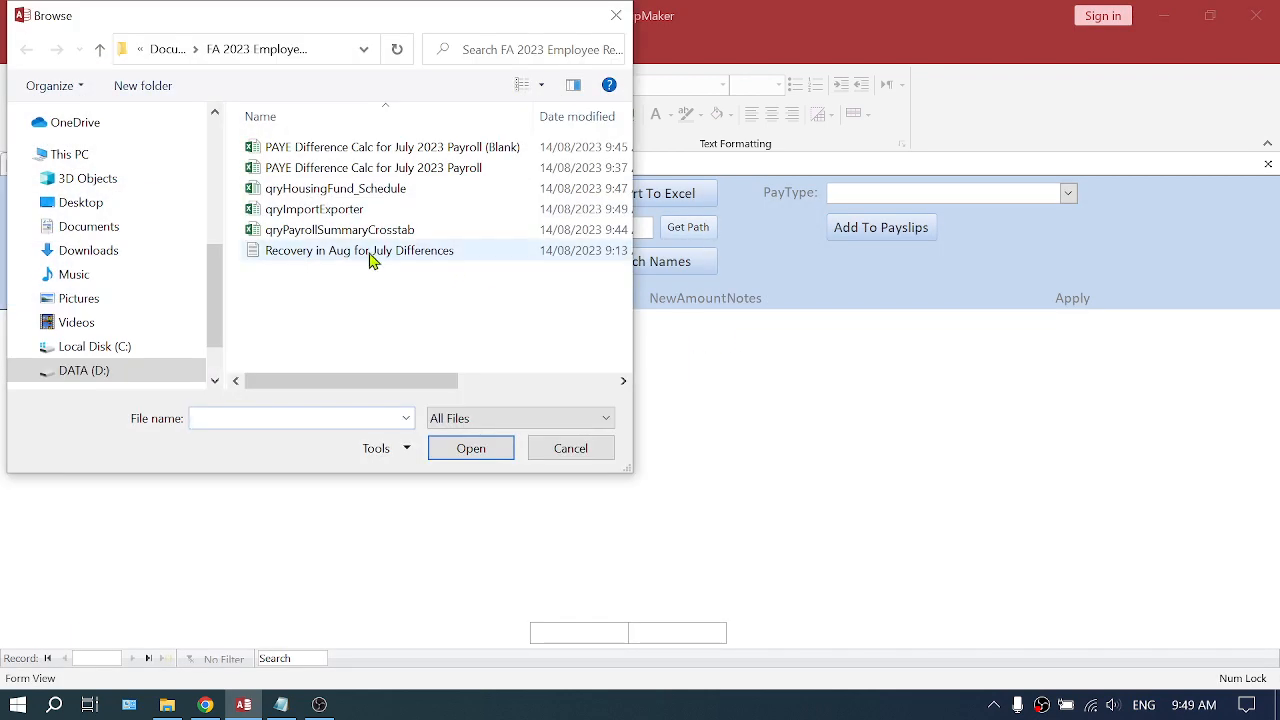
left_click(352, 209)
left_click(486, 450)
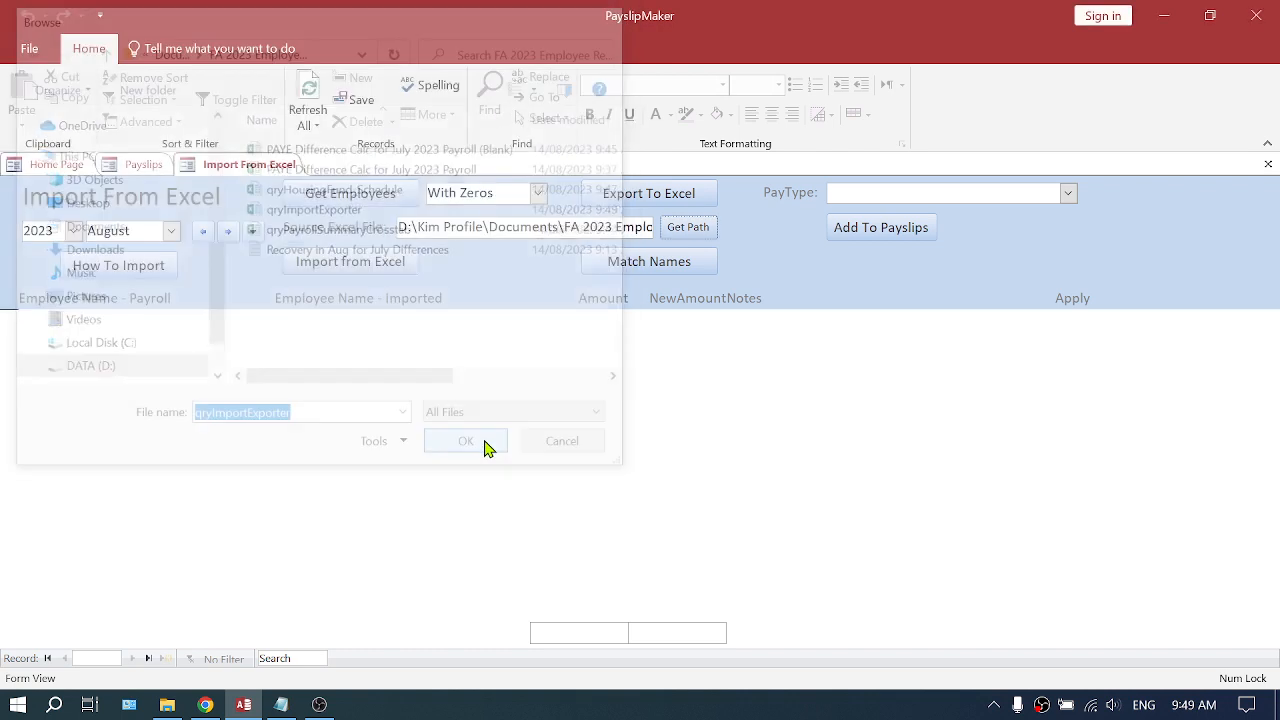
left_click_drag(408, 228, 668, 234)
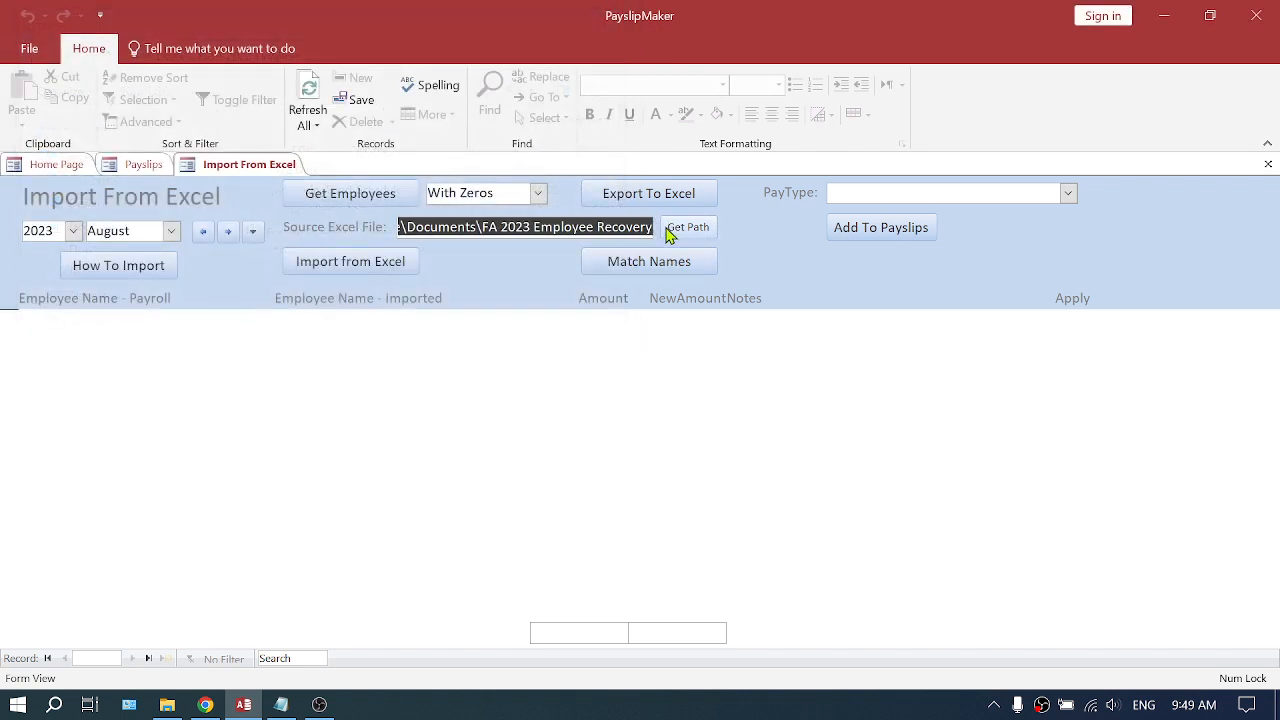
- Import the data from the Excel file and match the imported names to the payroll employees
left_click(342, 264)
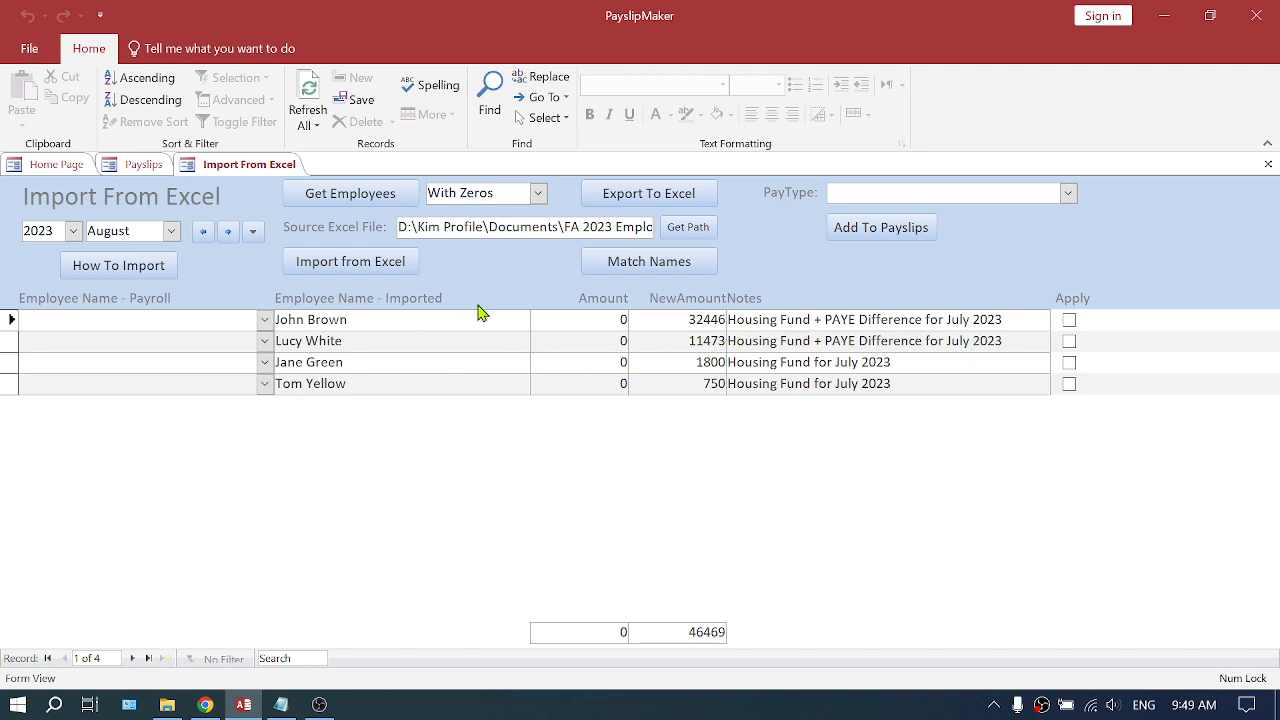
left_click(658, 270)
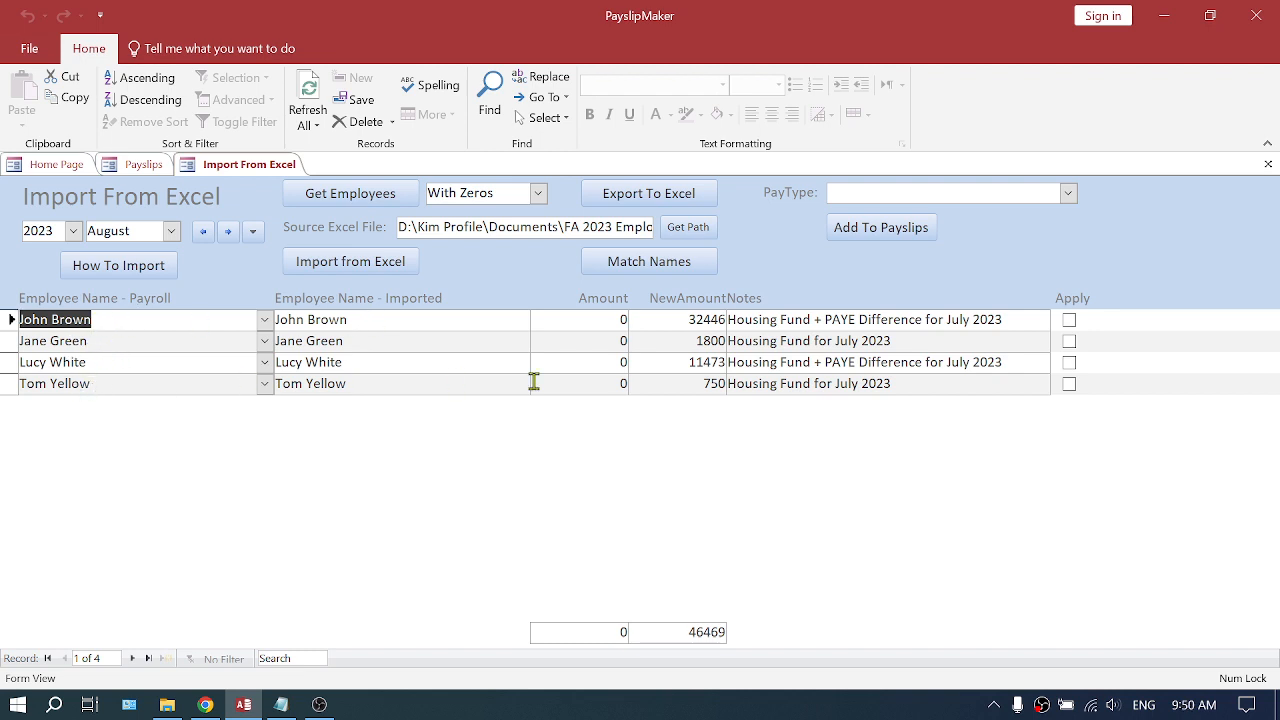
- Set the pay type to VolDed:Recovery (VARIABLE) and add the imported amounts to the August 2023 payslips
left_click(1068, 192)
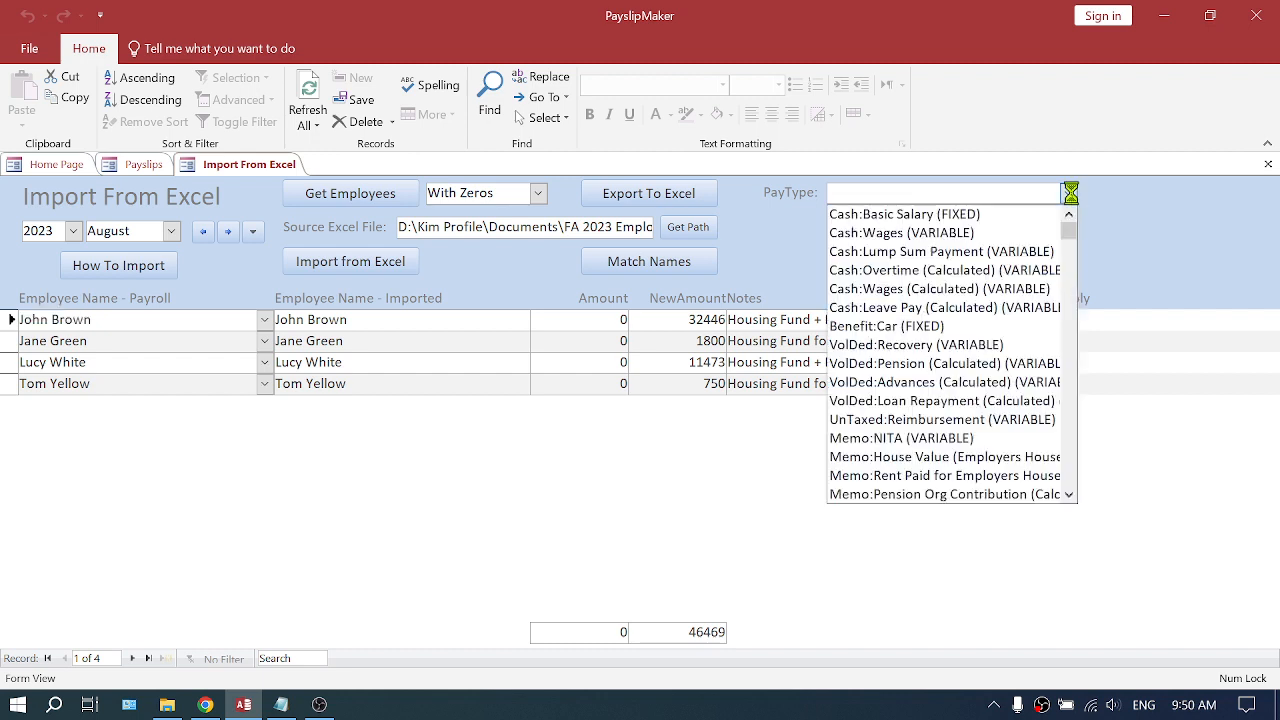
left_click(932, 345)
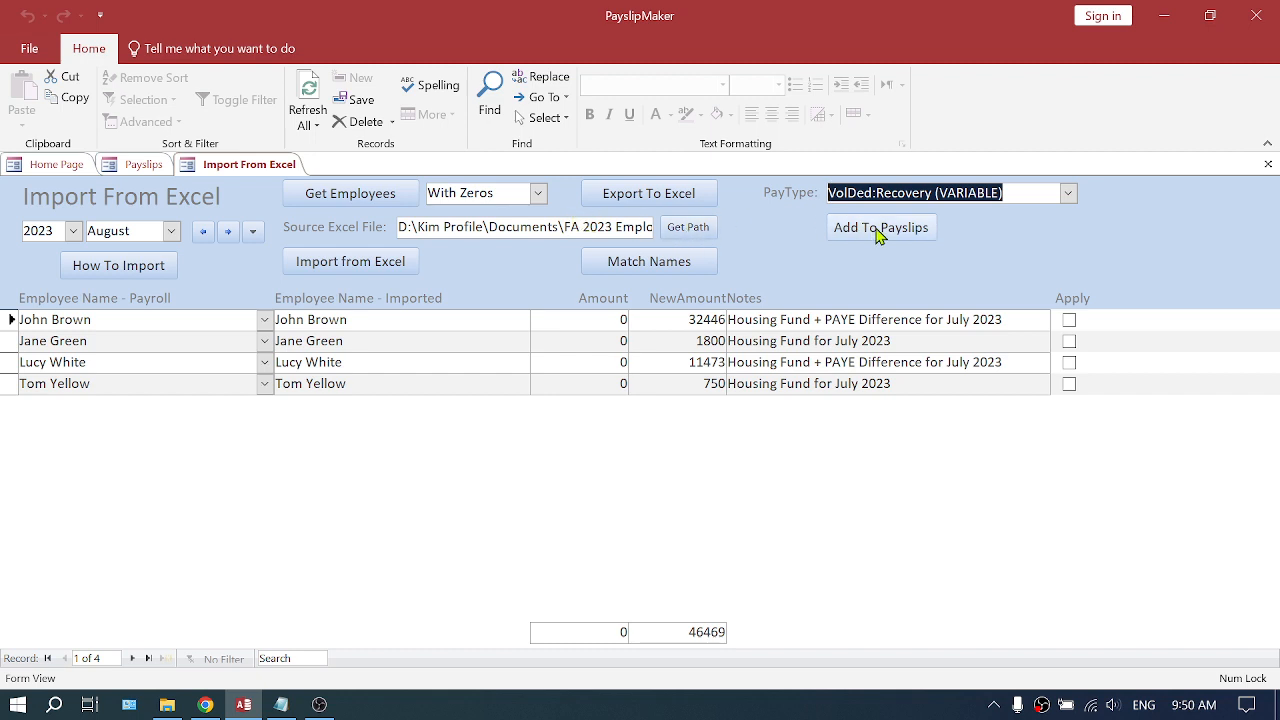
left_click(134, 230)
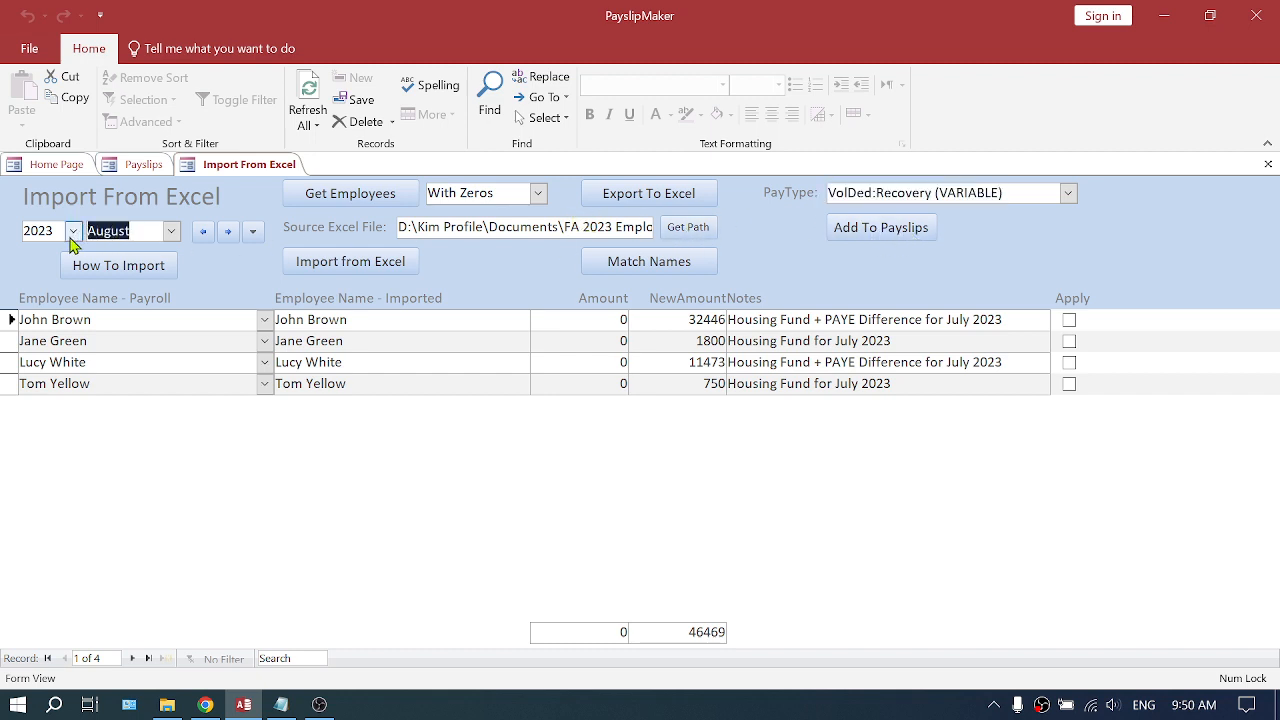
left_click(45, 231)
left_click(870, 230)
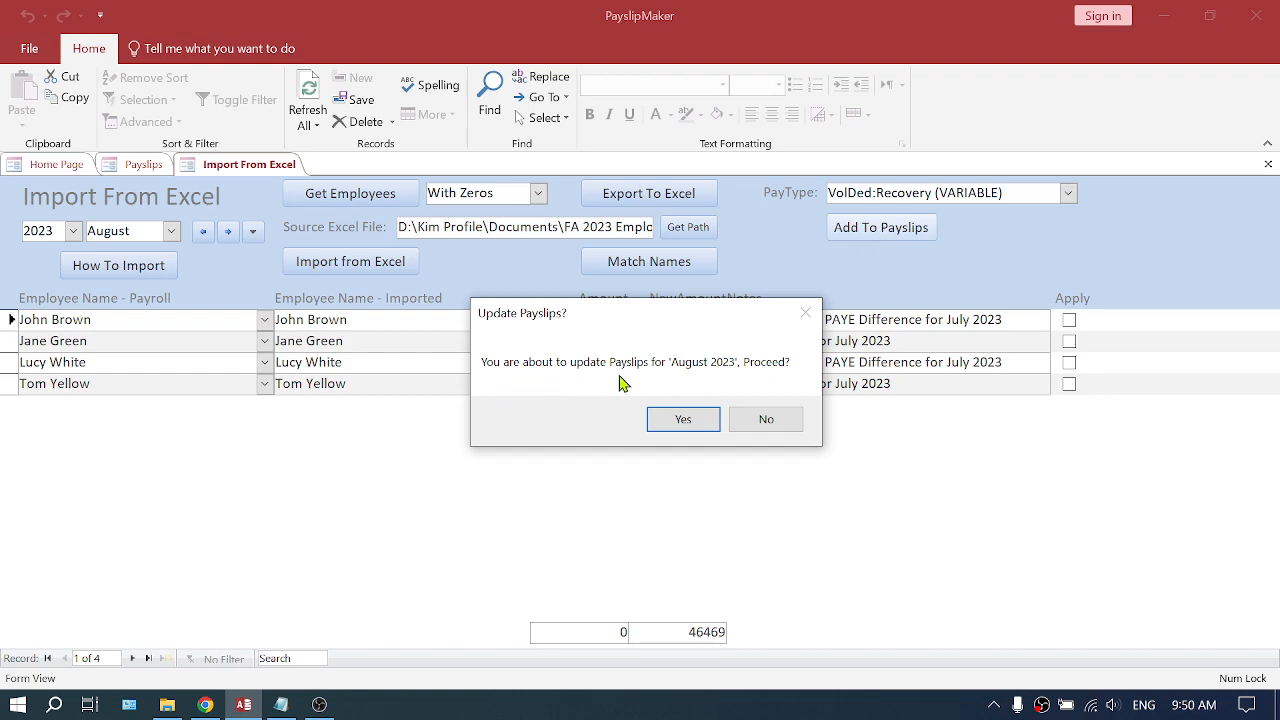
left_click(683, 421)
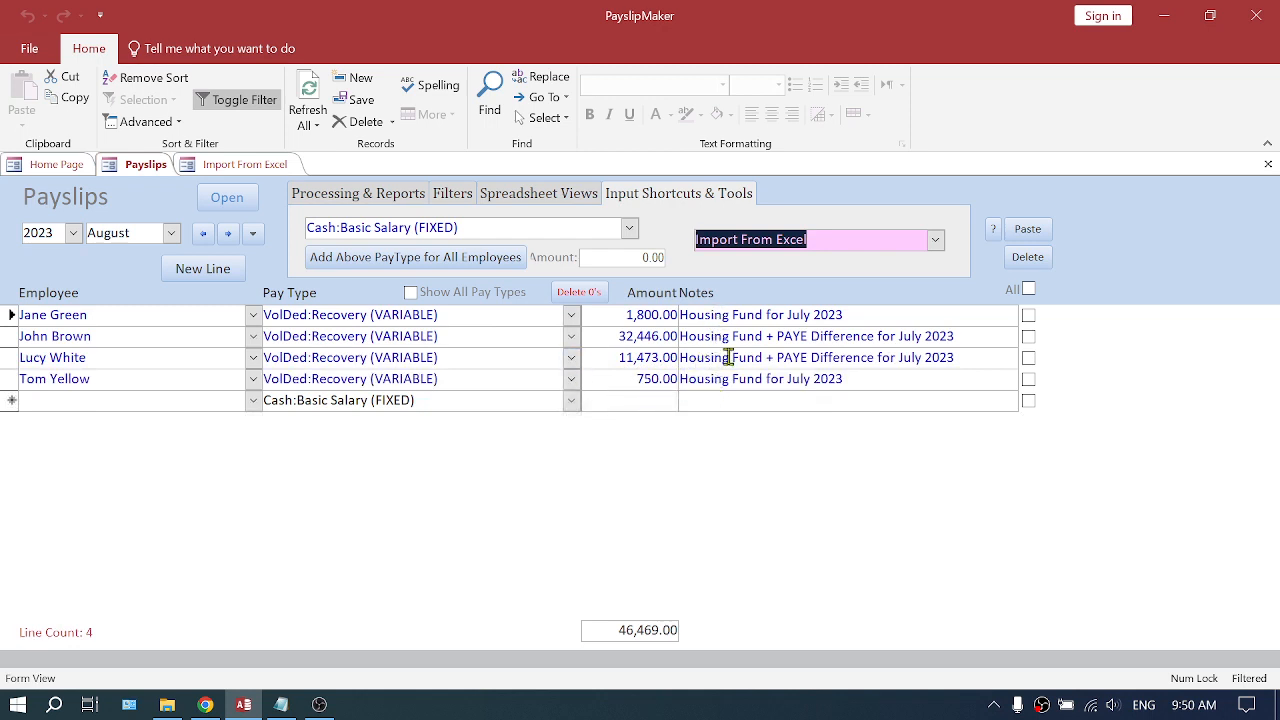
- Turn all payslip filters off and review the recovery lines among the employees' pay items
left_click(450, 195)
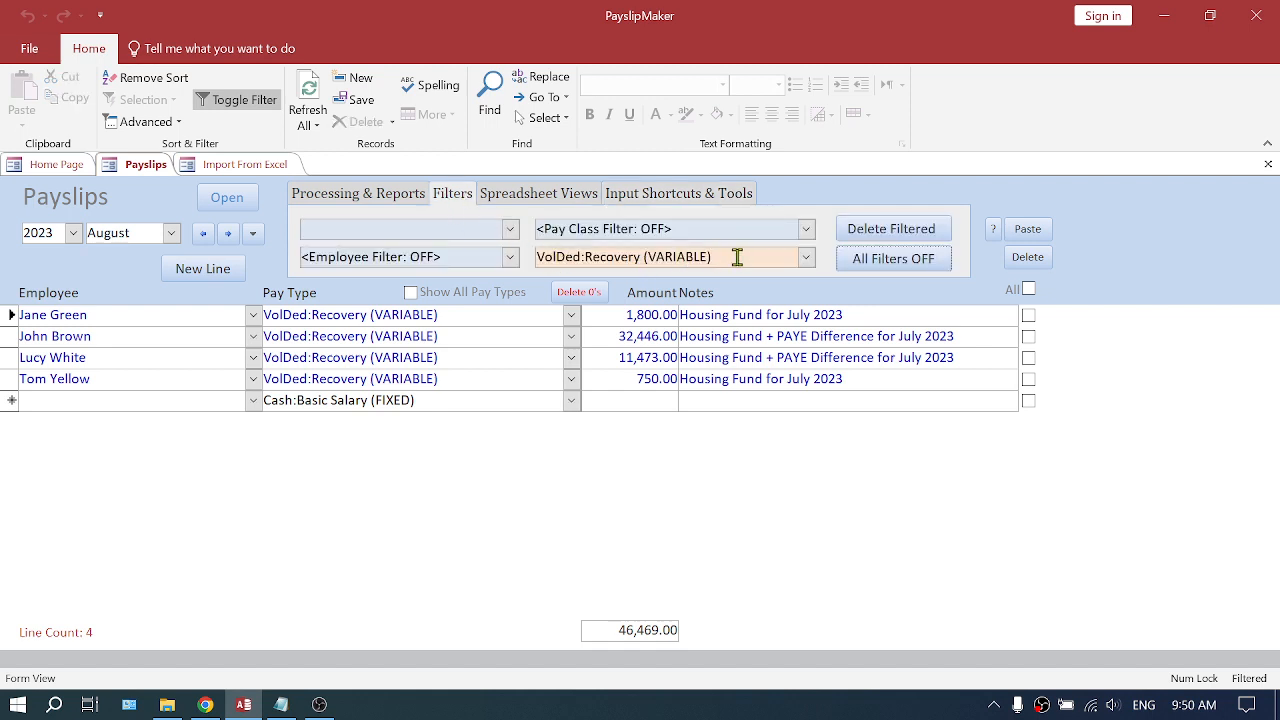
left_click_drag(720, 256, 530, 258)
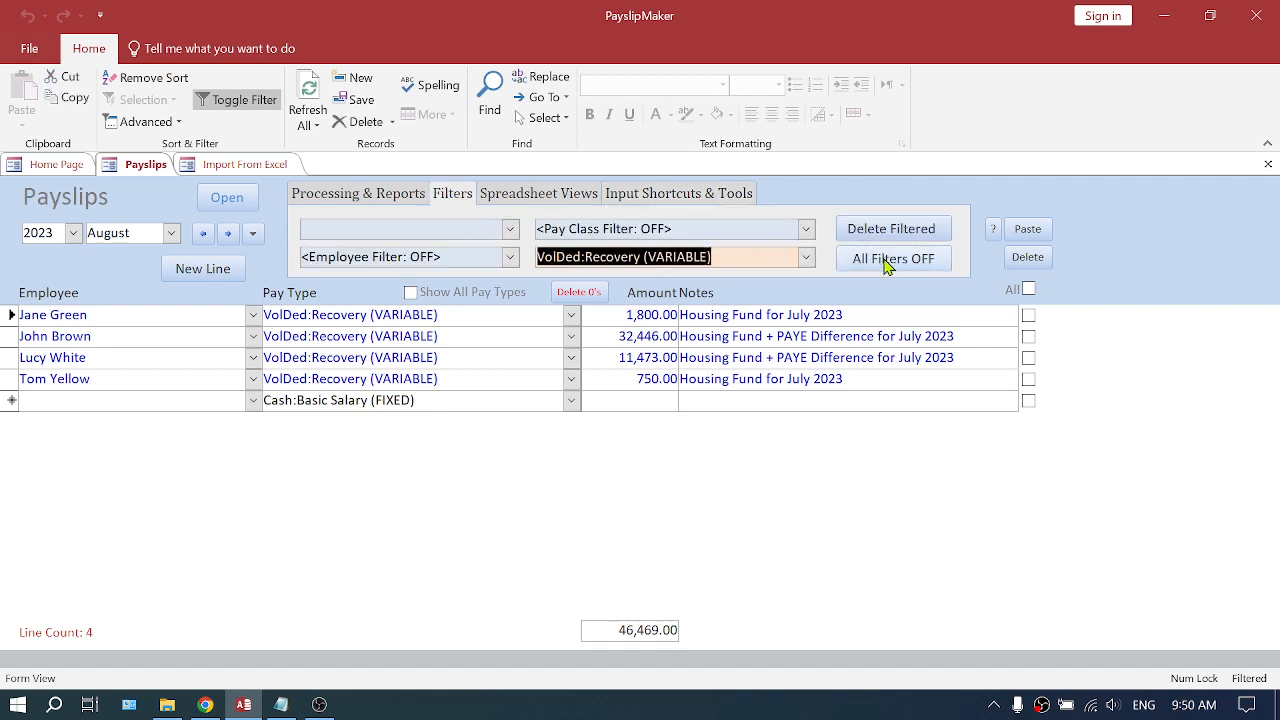
left_click(900, 268)
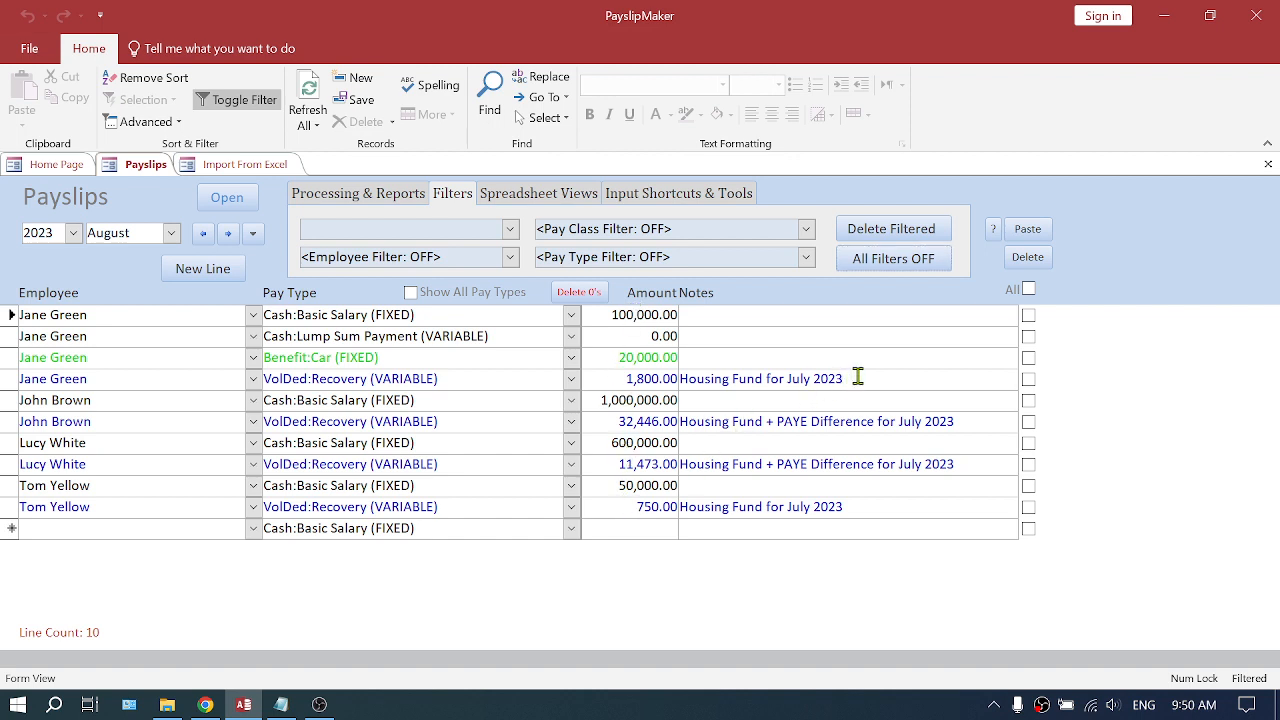
mouse_move(858, 377)
left_mouse_down()
mouse_move(673, 379)
mouse_move(714, 379)
left_mouse_up()
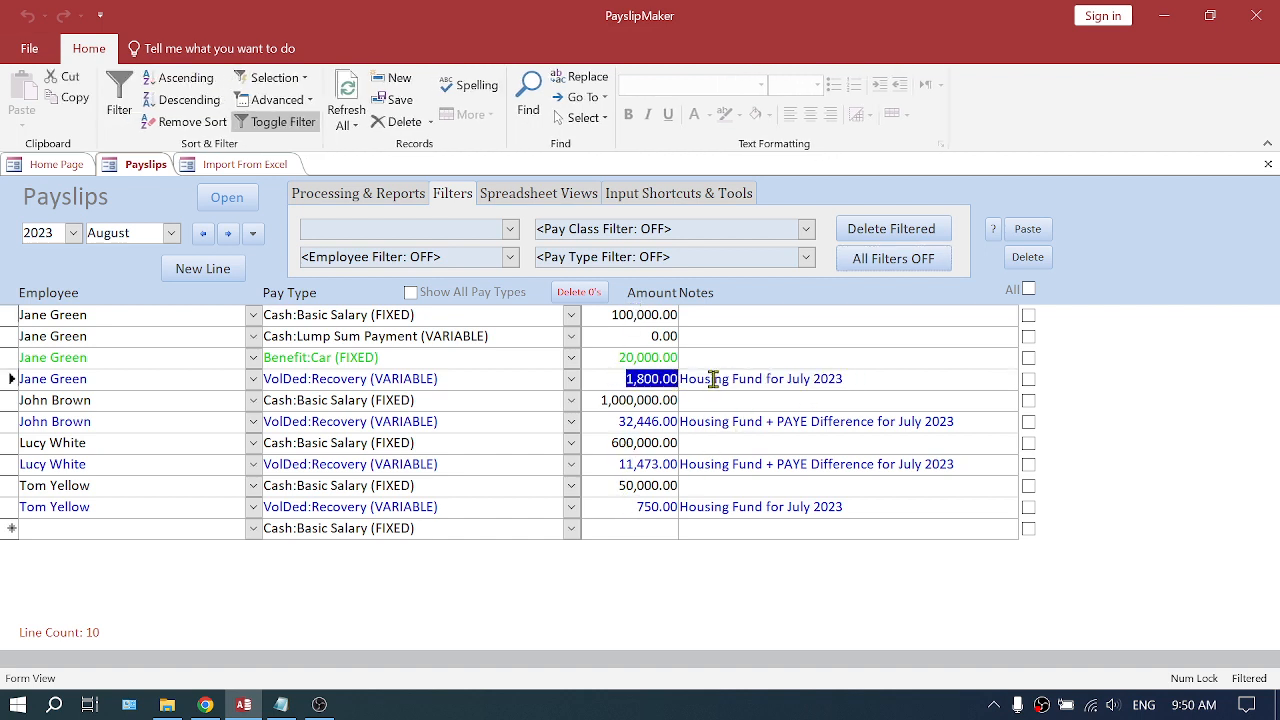
left_click_drag(440, 379, 258, 380)
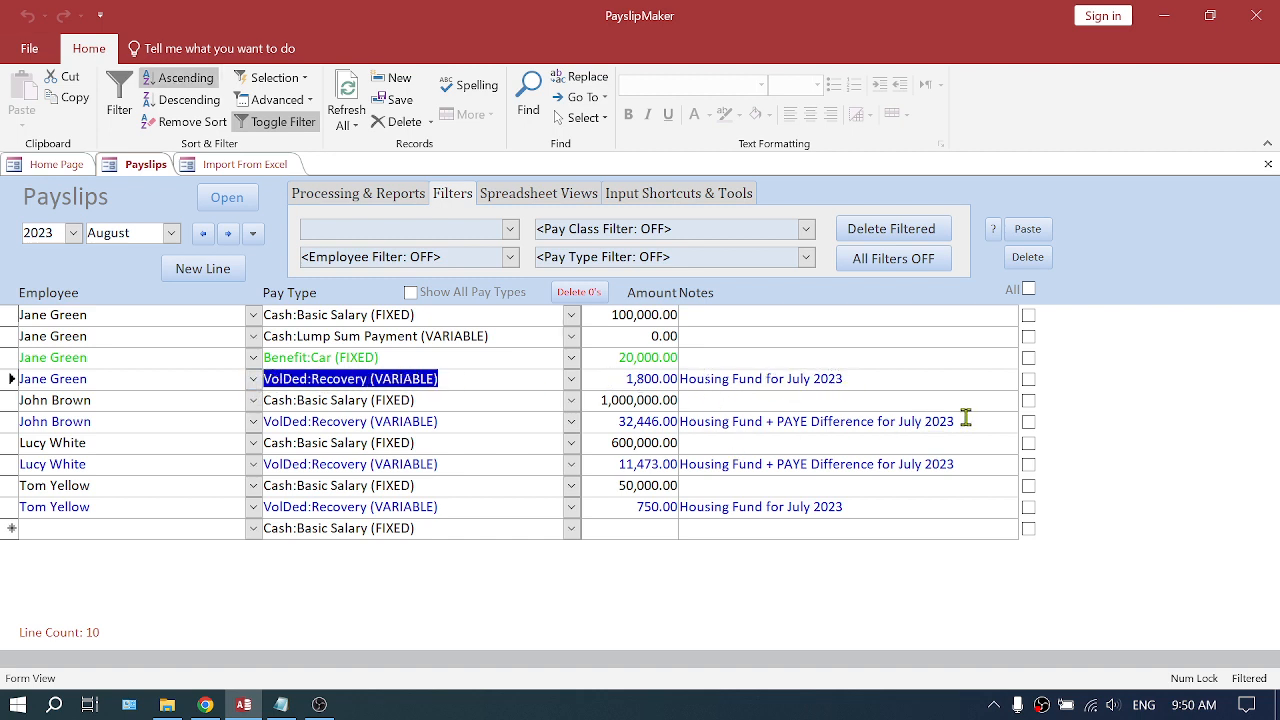
mouse_move(966, 421)
left_mouse_down()
mouse_move(603, 421)
mouse_move(672, 421)
left_mouse_up()
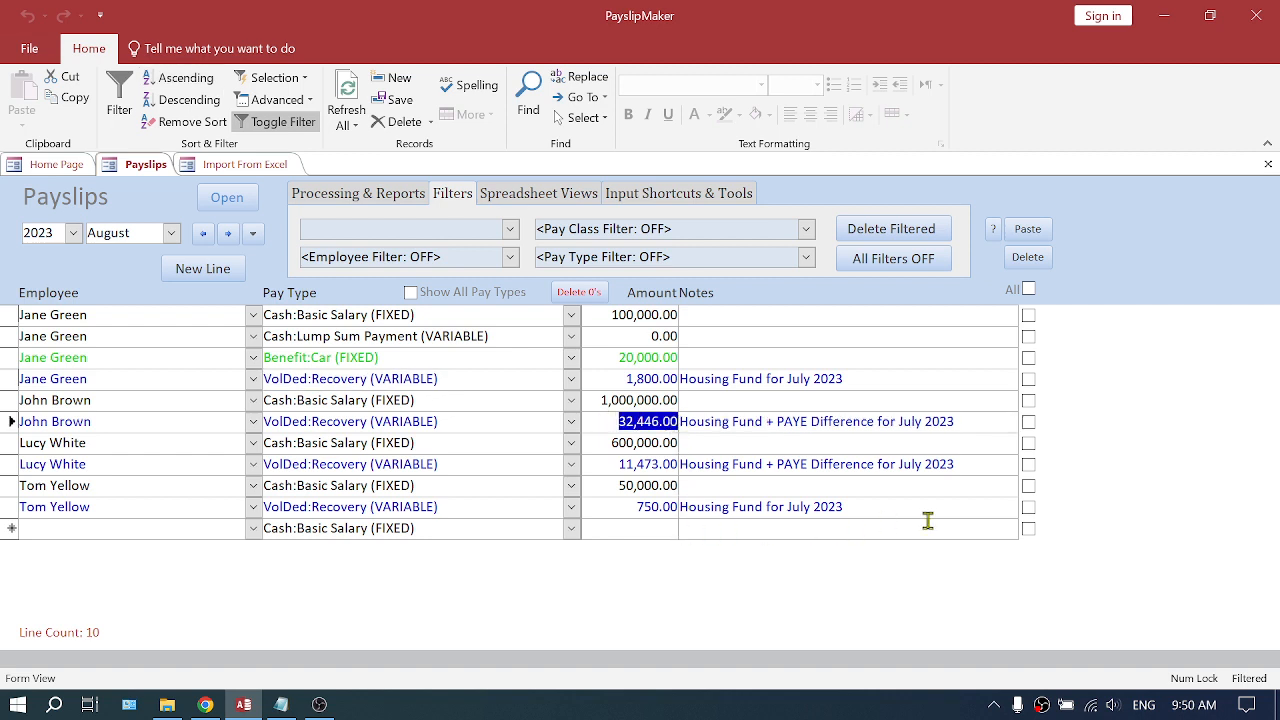
- Process the August 2023 payslips to add the computed items
left_click(370, 193)
left_click(520, 244)
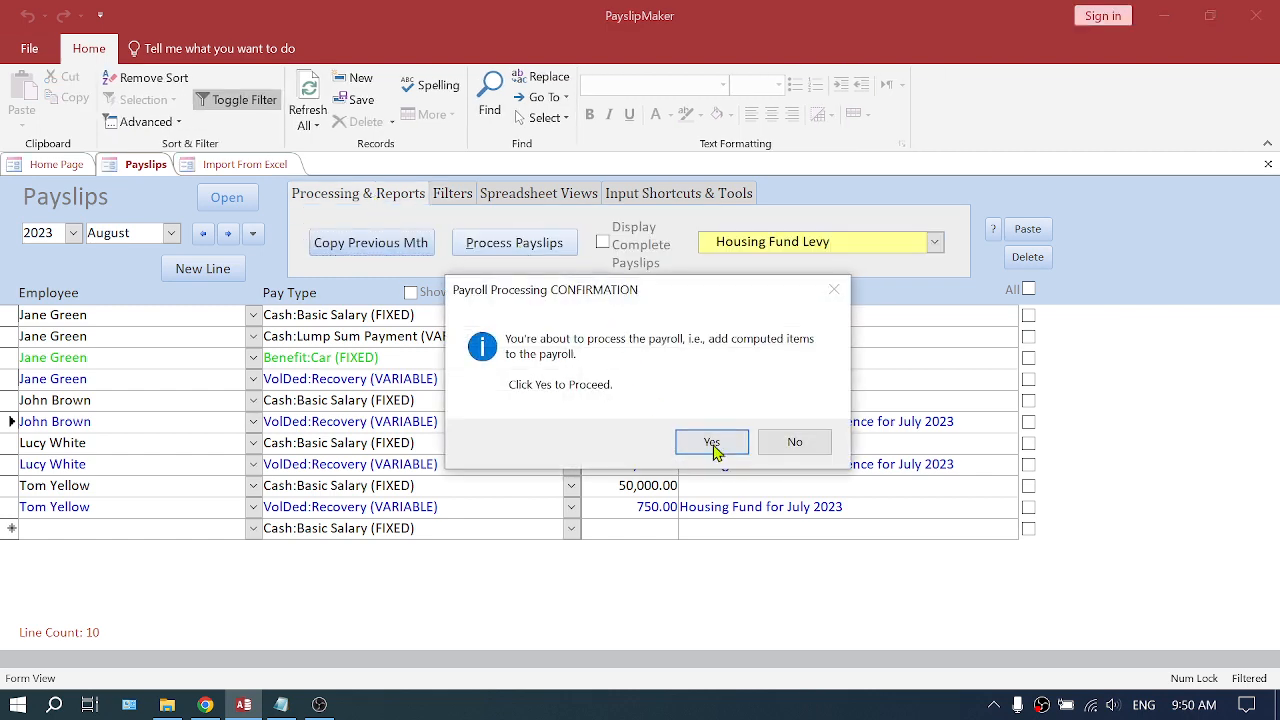
left_click(712, 443)
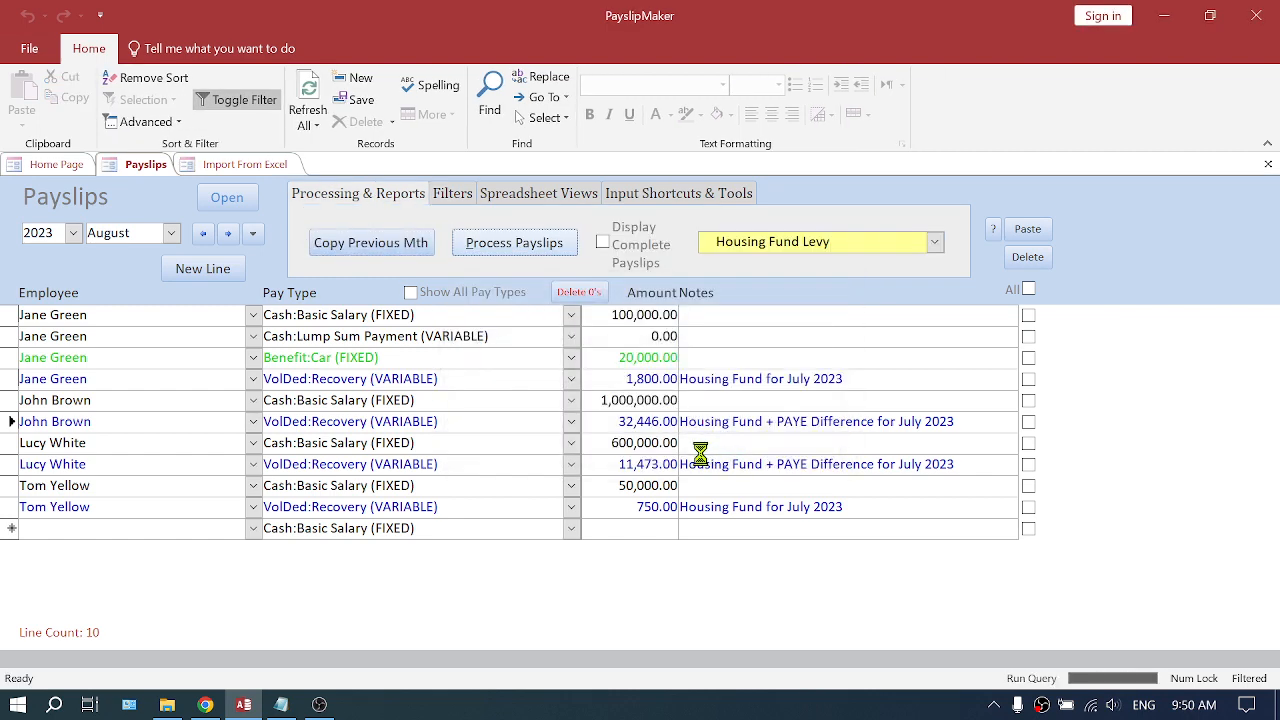
key("Return")
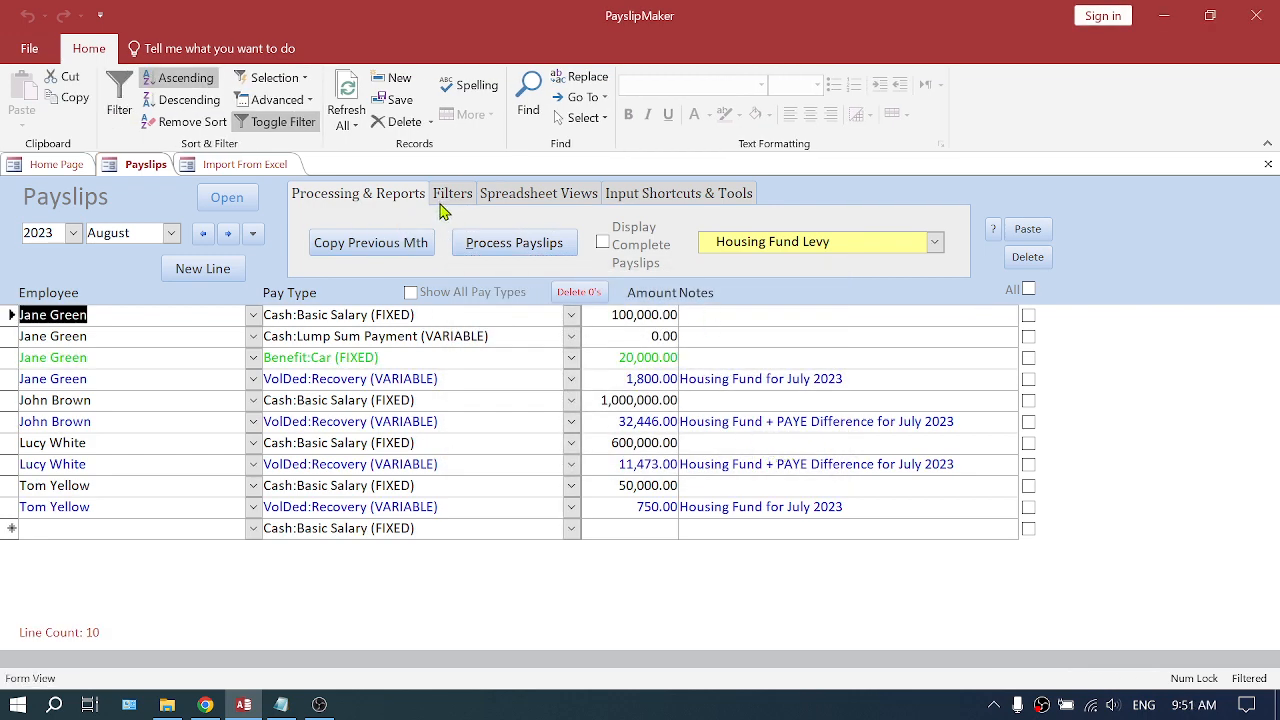
- Open the Payslips x1pp report in print preview
left_click(934, 241)
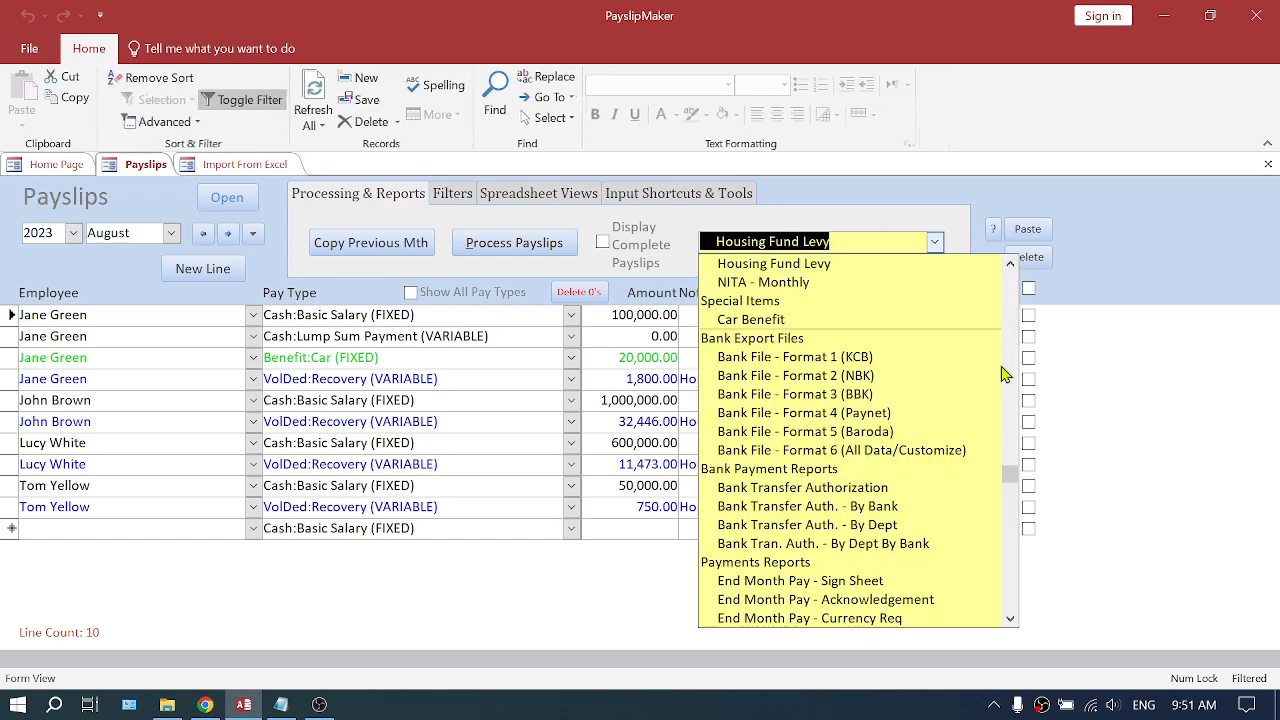
left_click_drag(1018, 470, 1018, 268)
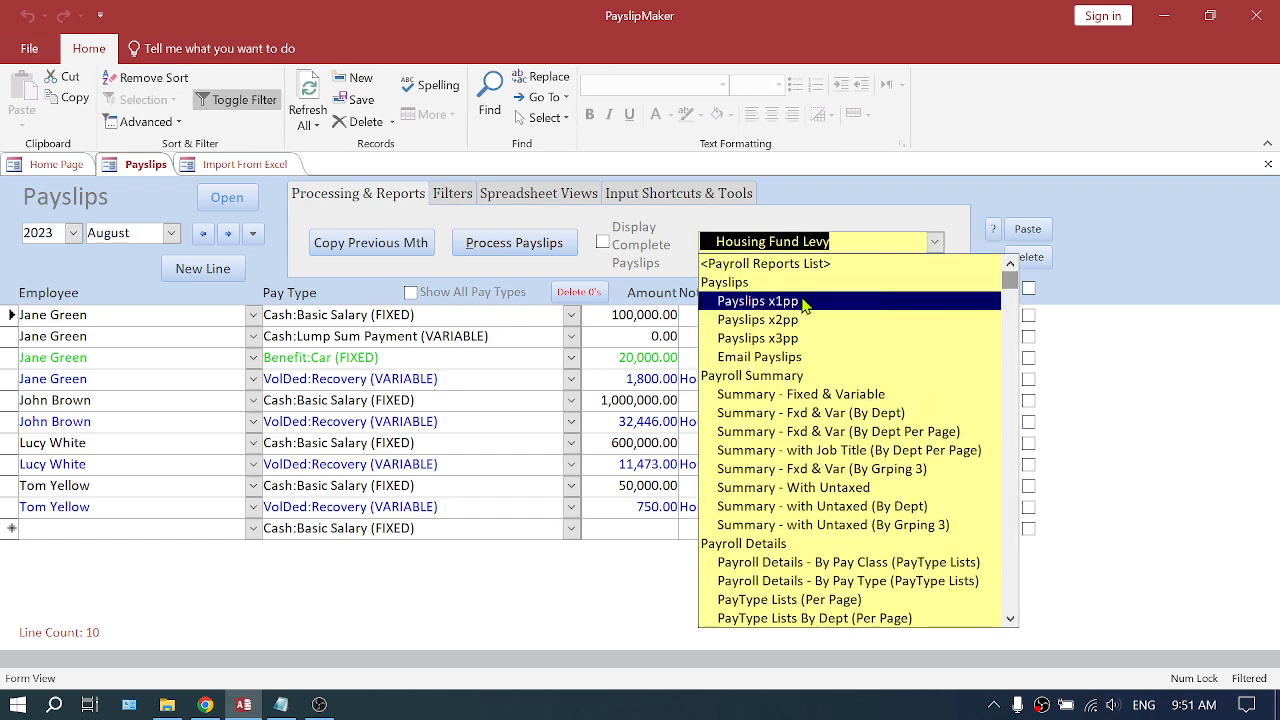
left_click(863, 302)
left_click(590, 322)
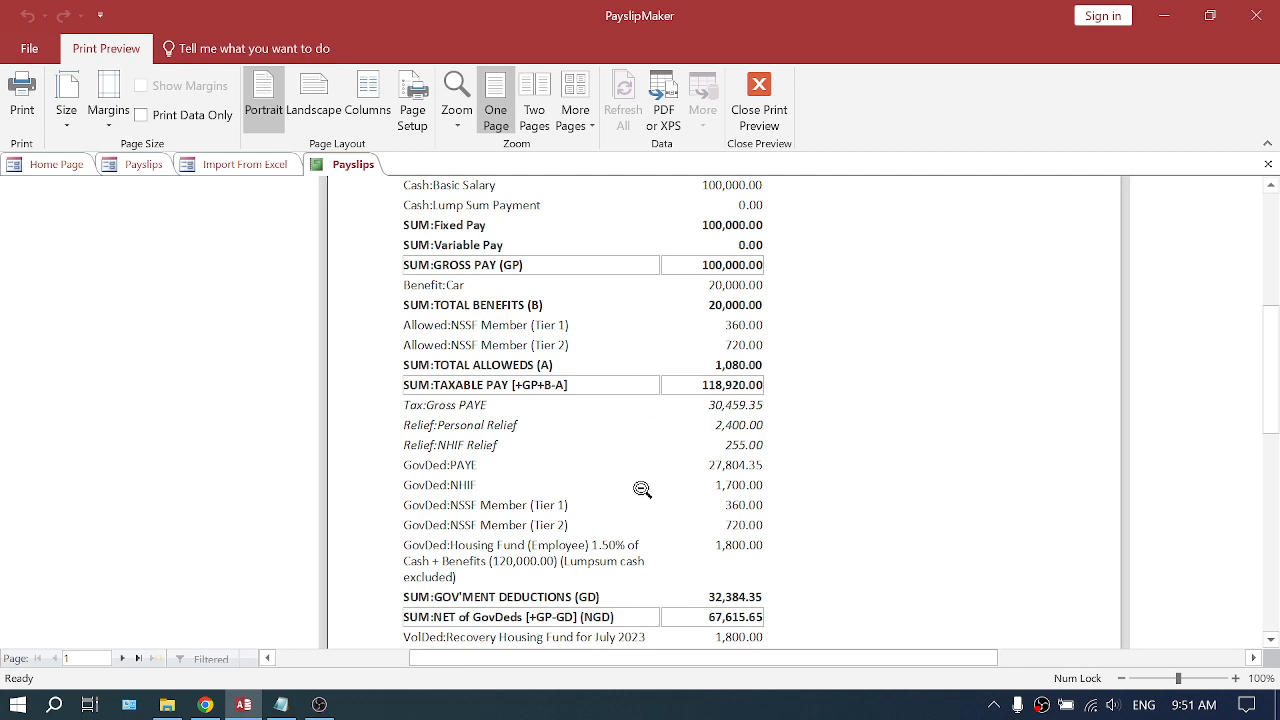
- Page through the payslips to examine each employee's recovery deduction and net pay
scroll(556, 445, "down", 1)
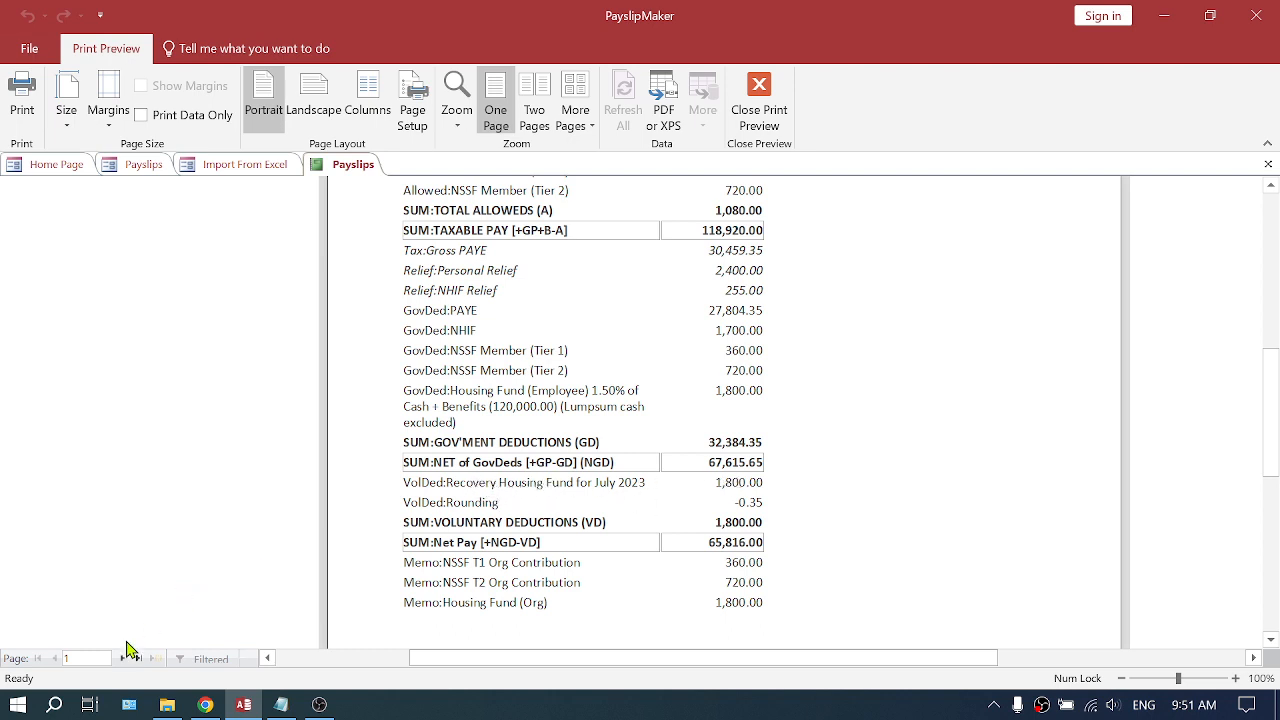
left_click(122, 659)
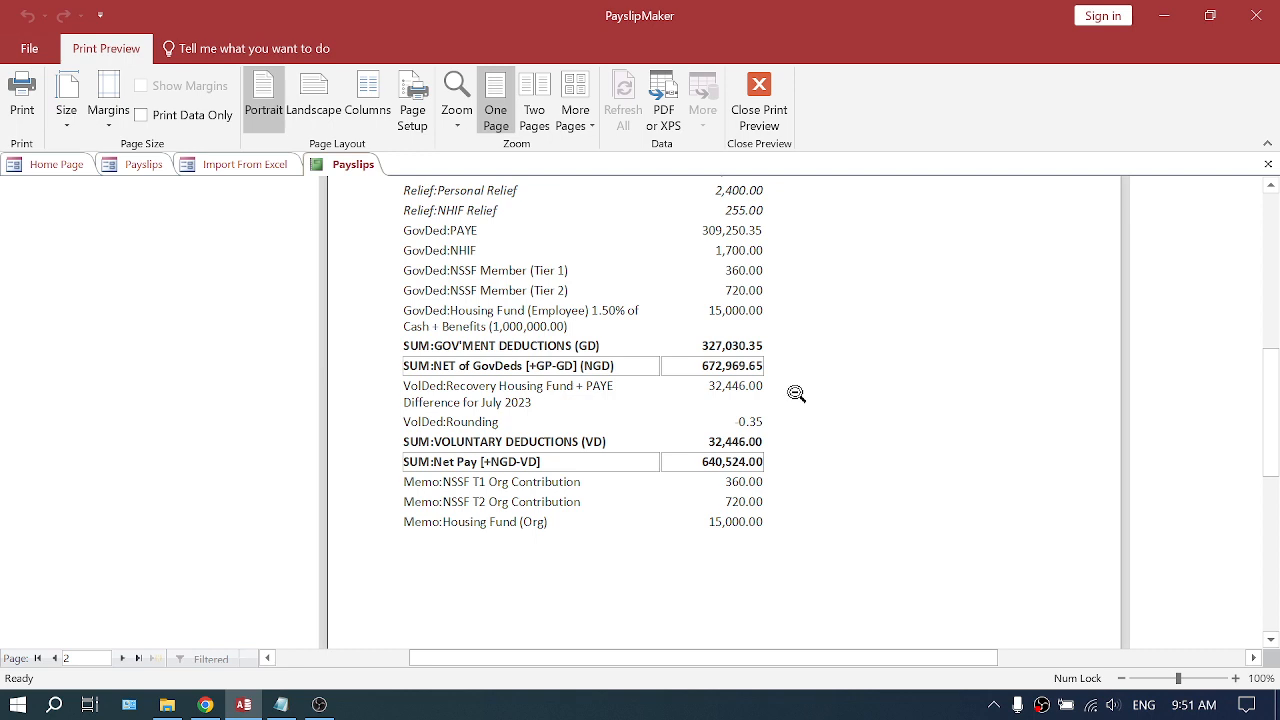
scroll(796, 393, "up", 5)
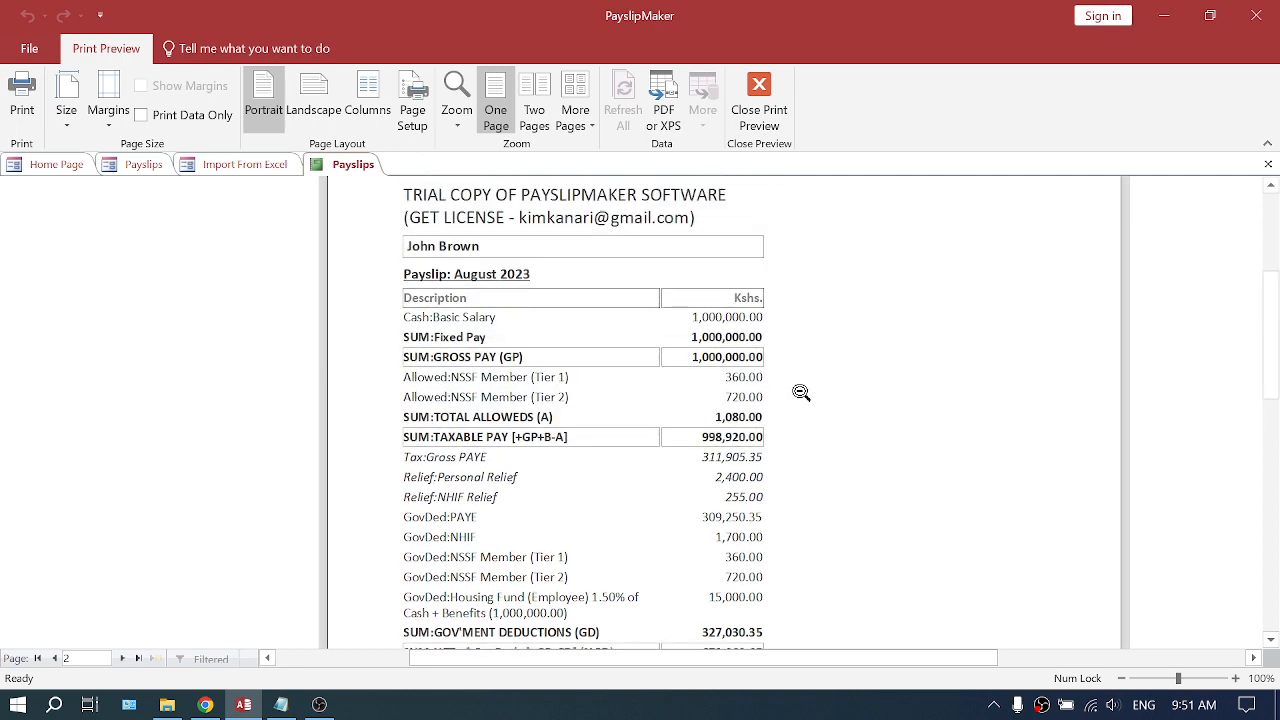
scroll(801, 393, "down", 3)
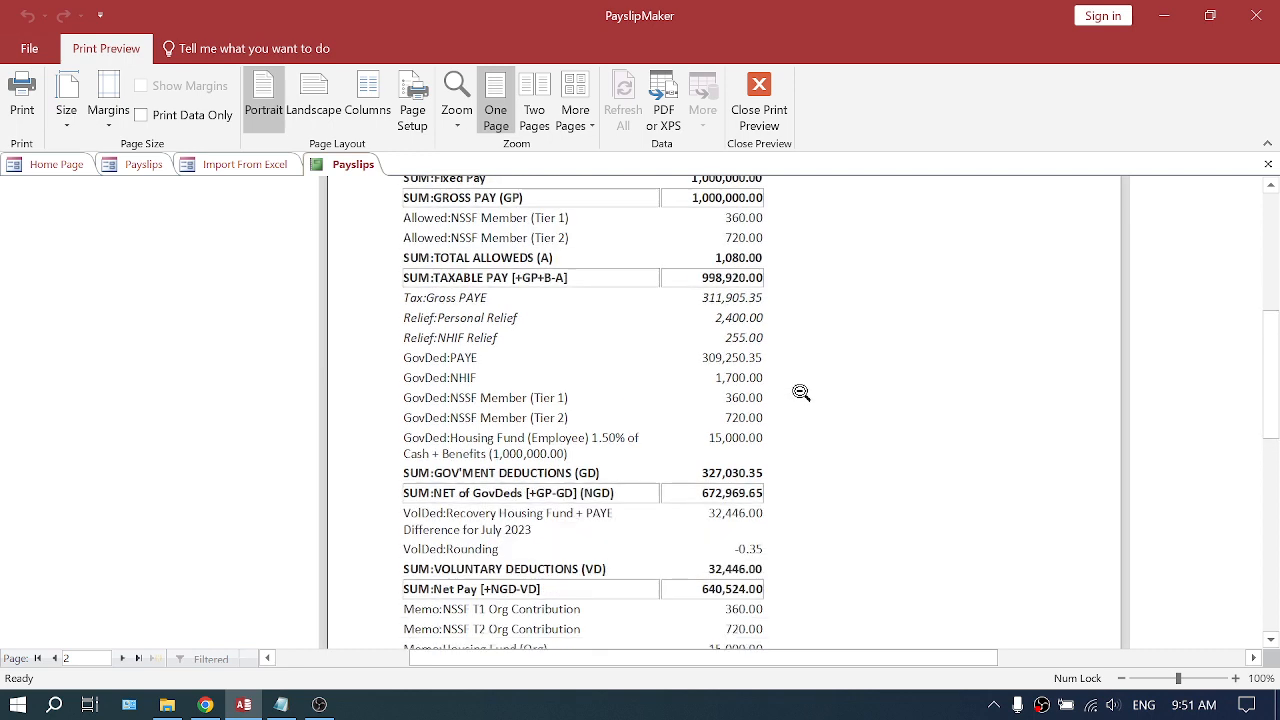
scroll(801, 393, "down", 1)
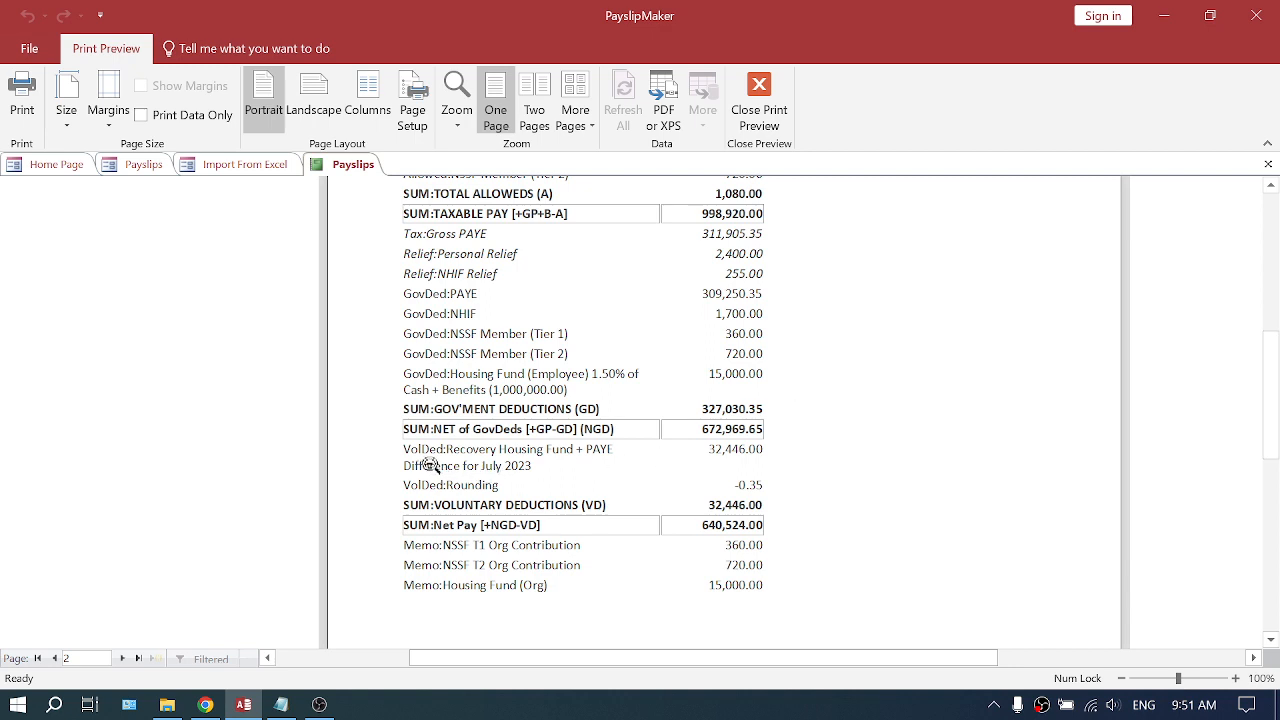